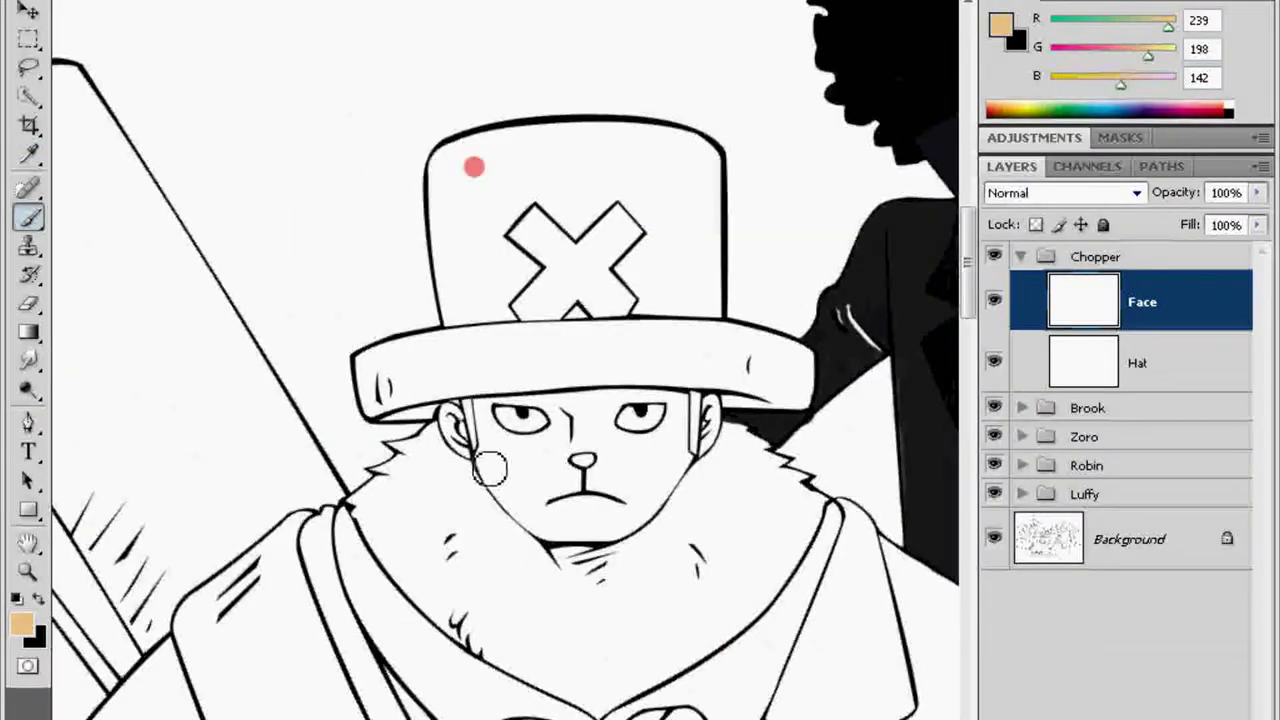
# Brush tan (239,198,142) over Chopper's left cheek and across his face on the Face layer
pyautogui.moveTo(486, 432); pyautogui.dragTo(505, 484)
pyautogui.moveTo(538, 432)
pyautogui.mouseDown()
pyautogui.moveTo(520, 470)
pyautogui.moveTo(609, 491)
pyautogui.moveTo(578, 482)
pyautogui.mouseUp()
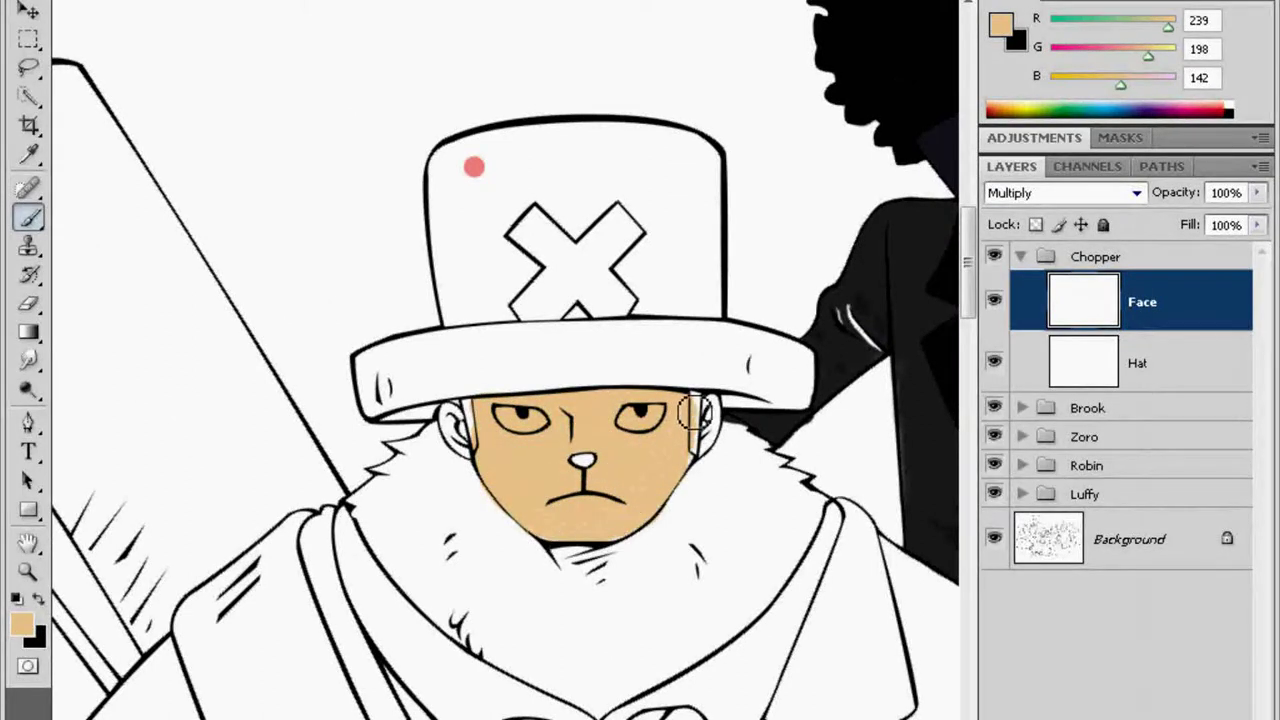
# Zoom in and erase the tan spill from inside both of Chopper's eyes
pyautogui.hotkey('ctrl', '+')
pyautogui.press('e')
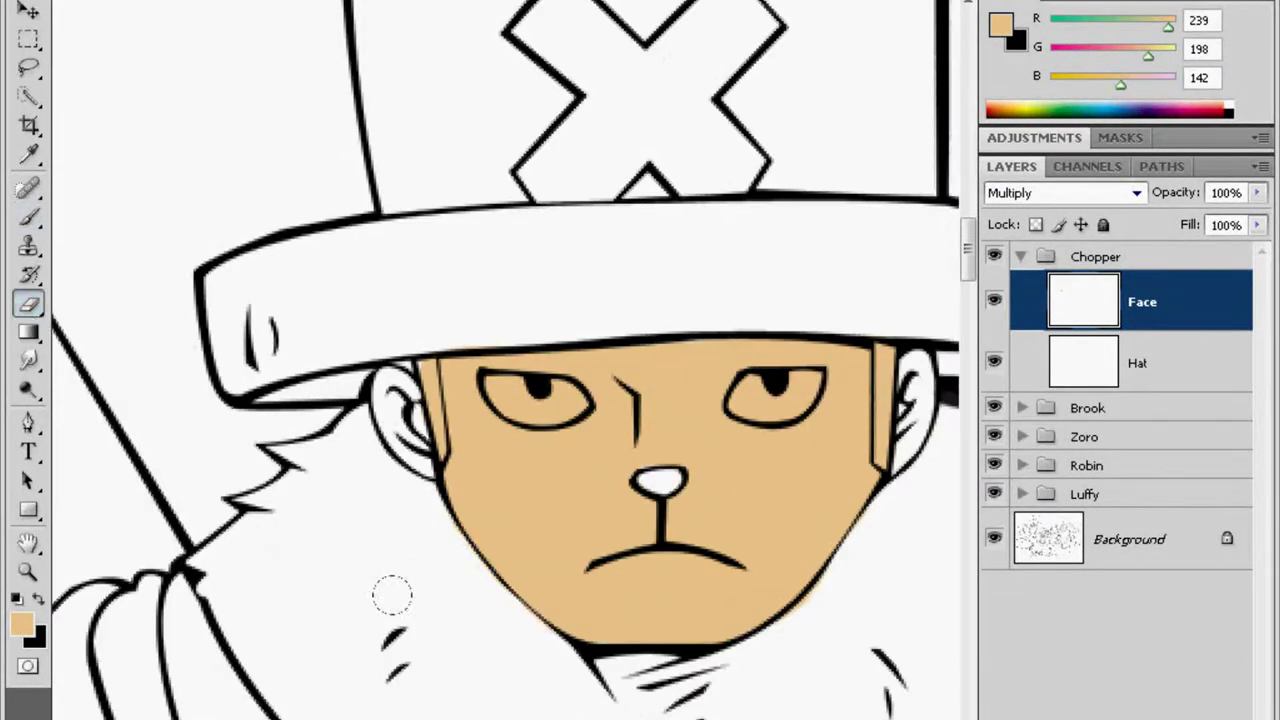
pyautogui.moveTo(470, 378)
pyautogui.mouseDown()
pyautogui.moveTo(592, 398)
pyautogui.moveTo(563, 423)
pyautogui.mouseUp()
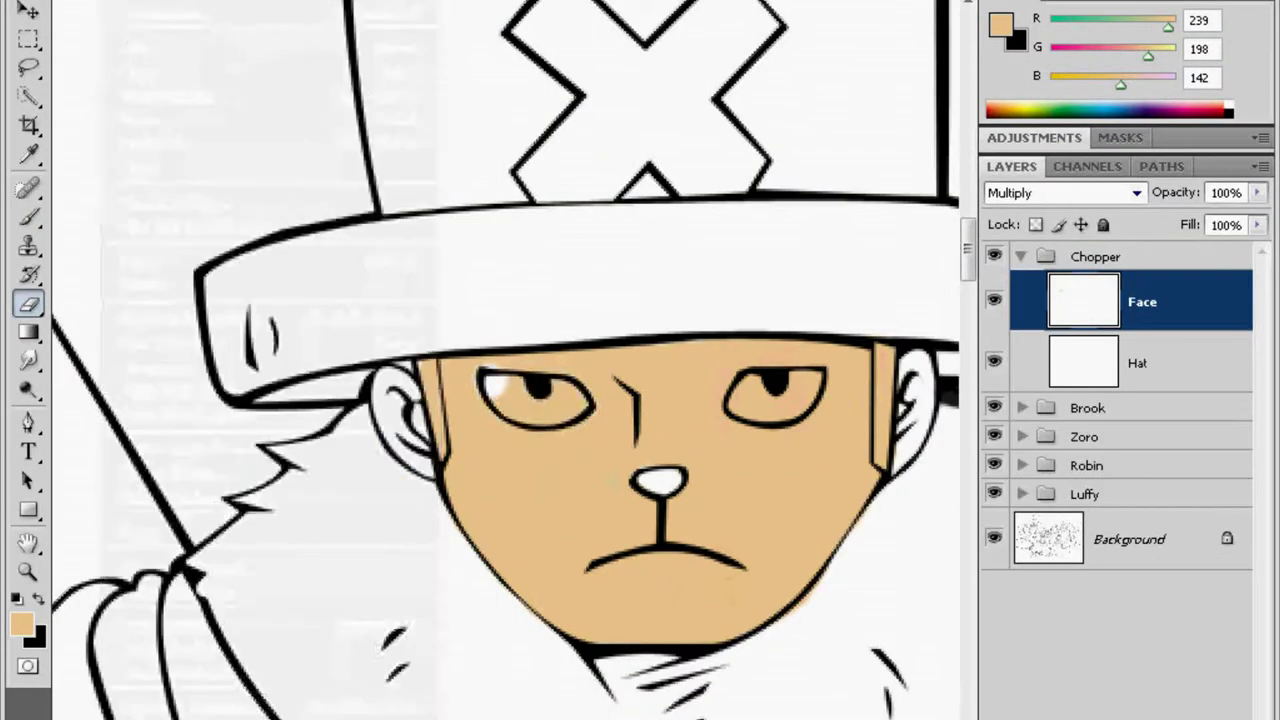
pyautogui.moveTo(560, 400); pyautogui.dragTo(505, 392)
pyautogui.moveTo(742, 385); pyautogui.dragTo(815, 388)
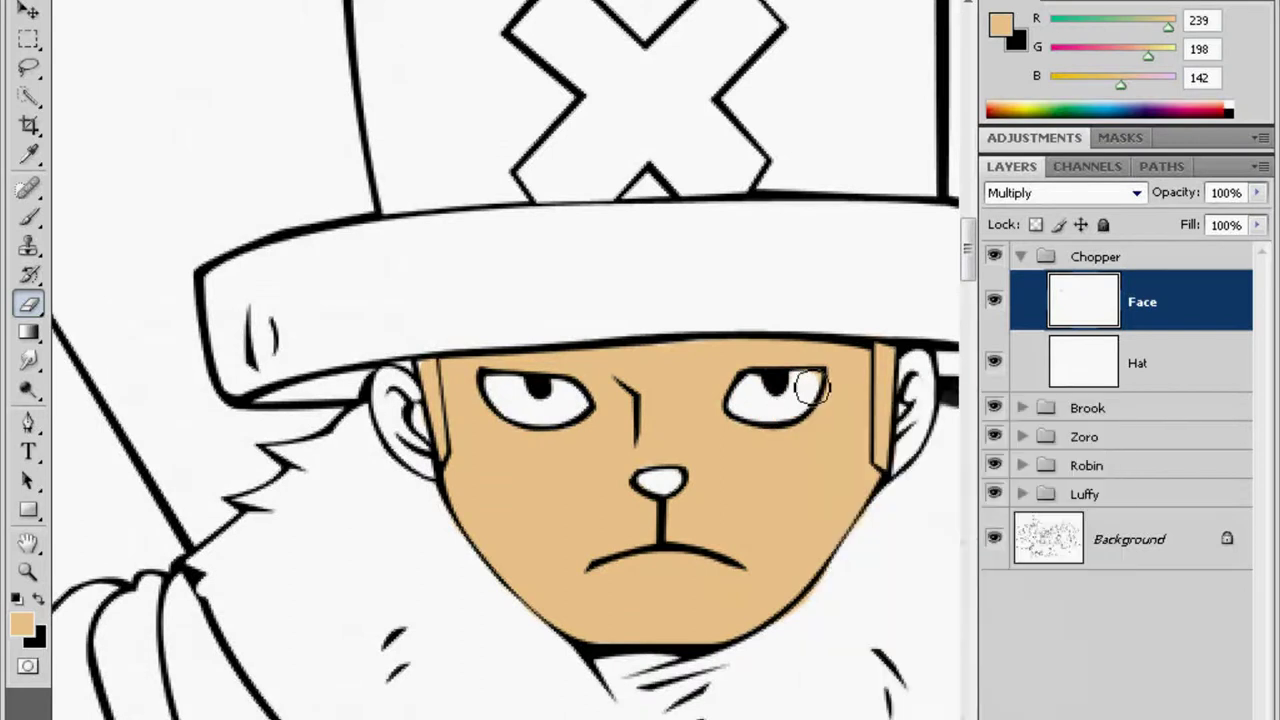
# Paint tan inside Chopper's ears and adjust the brush size
pyautogui.scroll(-1, 432, 414)
pyautogui.press('b')
pyautogui.moveTo(420, 440); pyautogui.dragTo(395, 378)
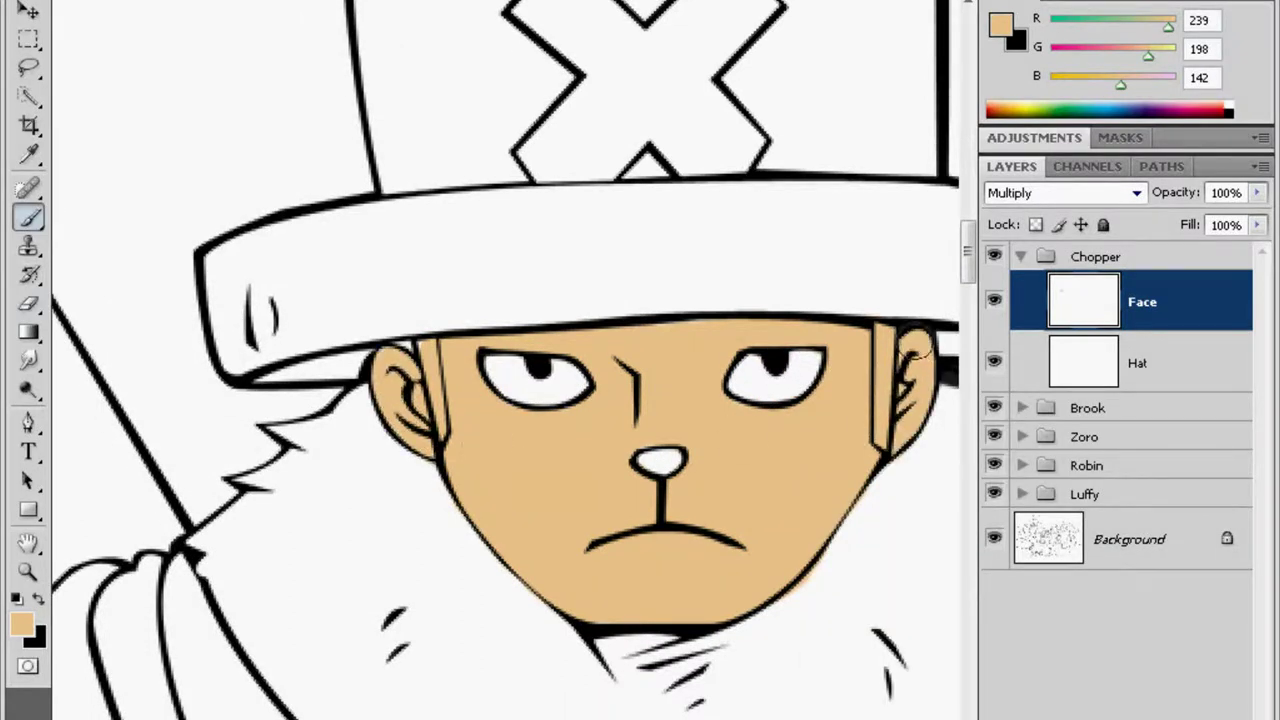
pyautogui.scroll(-1, 834, 543)
pyautogui.scroll(-5, 346, 309)
pyautogui.moveTo(346, 300)
pyautogui.mouseDown()
pyautogui.moveTo(632, 572)
pyautogui.moveTo(380, 363)
pyautogui.moveTo(214, 414)
pyautogui.mouseUp()
pyautogui.rightClick(335, 320)
pyautogui.press('Escape')
pyautogui.hscroll(1, 490, 400)
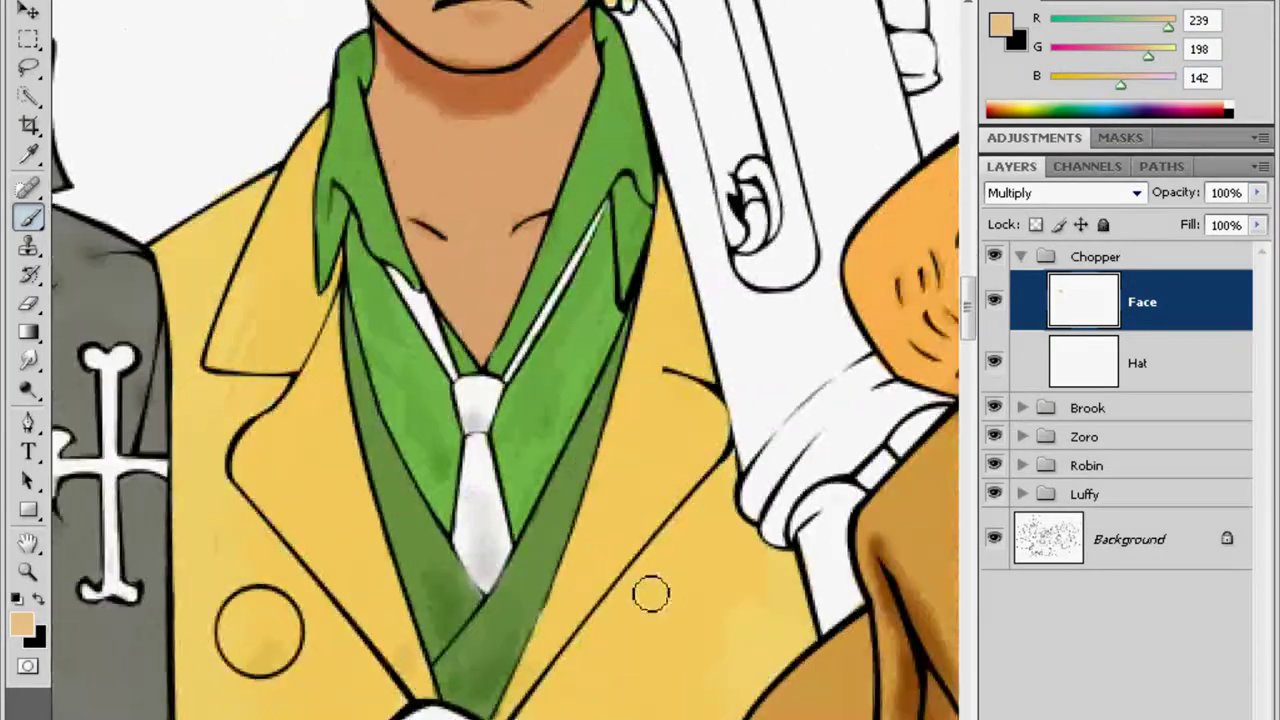
pyautogui.scroll(5, 718, 538)
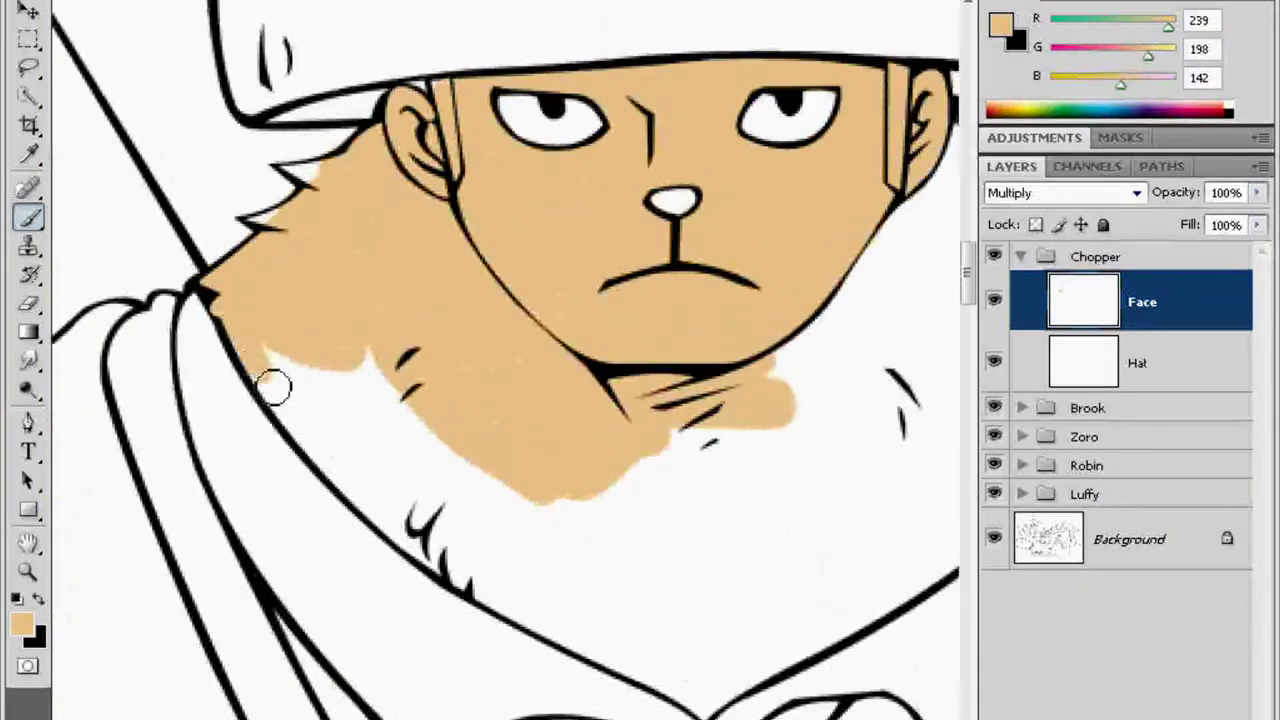
# Fill the shoulder fur, neck edge and fur below the chin with tan
pyautogui.moveTo(271, 380)
pyautogui.mouseDown()
pyautogui.moveTo(571, 640)
pyautogui.moveTo(322, 498)
pyautogui.mouseUp()
pyautogui.press('e')
pyautogui.moveTo(424, 555)
pyautogui.mouseDown()
pyautogui.moveTo(329, 189)
pyautogui.moveTo(620, 600)
pyautogui.mouseUp()
pyautogui.hscroll(5, 600, 580)
pyautogui.moveTo(500, 130)
pyautogui.mouseDown()
pyautogui.moveTo(576, 215)
pyautogui.moveTo(466, 194)
pyautogui.moveTo(494, 223)
pyautogui.moveTo(529, 231)
pyautogui.moveTo(522, 375)
pyautogui.mouseUp()
pyautogui.hscroll(-3, 522, 375)
pyautogui.moveTo(470, 540)
pyautogui.mouseDown()
pyautogui.moveTo(366, 463)
pyautogui.moveTo(397, 537)
pyautogui.moveTo(806, 400)
pyautogui.mouseUp()
pyautogui.hscroll(4, 806, 400)
pyautogui.moveTo(594, 323)
pyautogui.mouseDown()
pyautogui.moveTo(151, 651)
pyautogui.moveTo(510, 445)
pyautogui.mouseUp()
pyautogui.hscroll(-6, 636, 714)
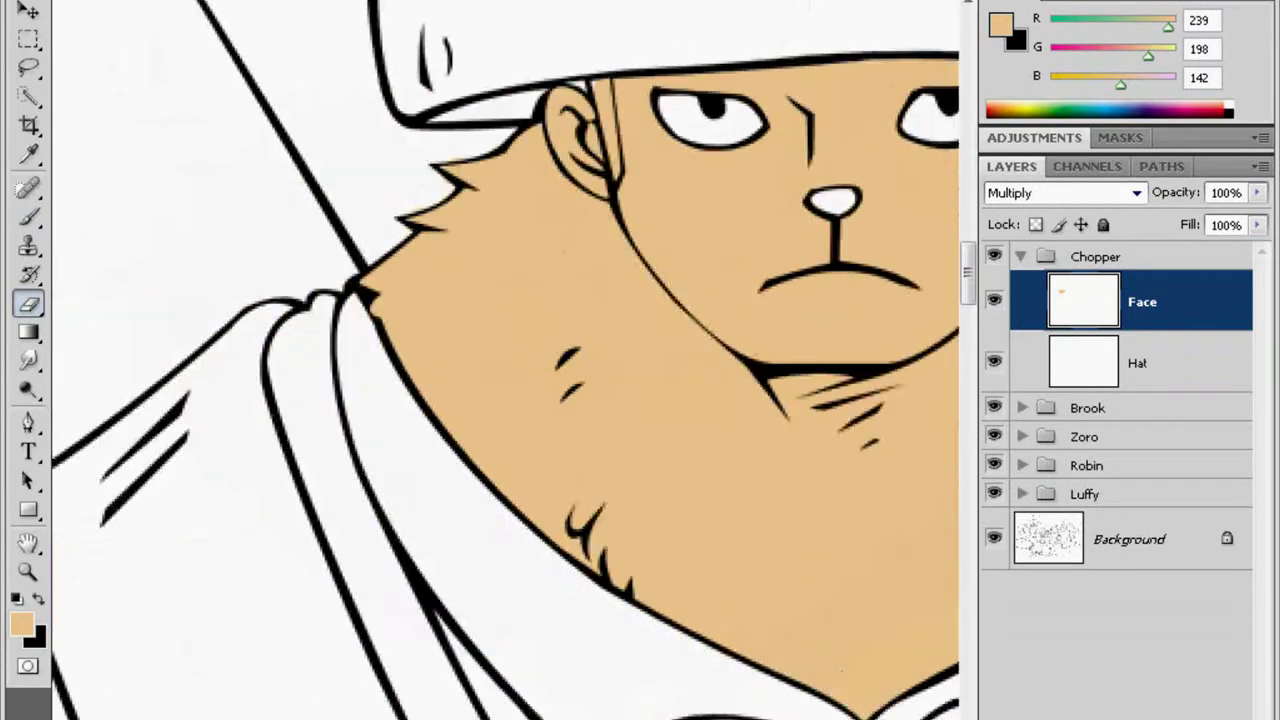
pyautogui.hscroll(5, 375, 393)
# Add a Multiply layer named face shade with a darker brown and a sampled textured brush
pyautogui.scroll(3, 375, 393)
pyautogui.hotkey('ctrl', 'shift', 'alt', 'n')
pyautogui.doubleClick(1177, 300)
pyautogui.write('s')
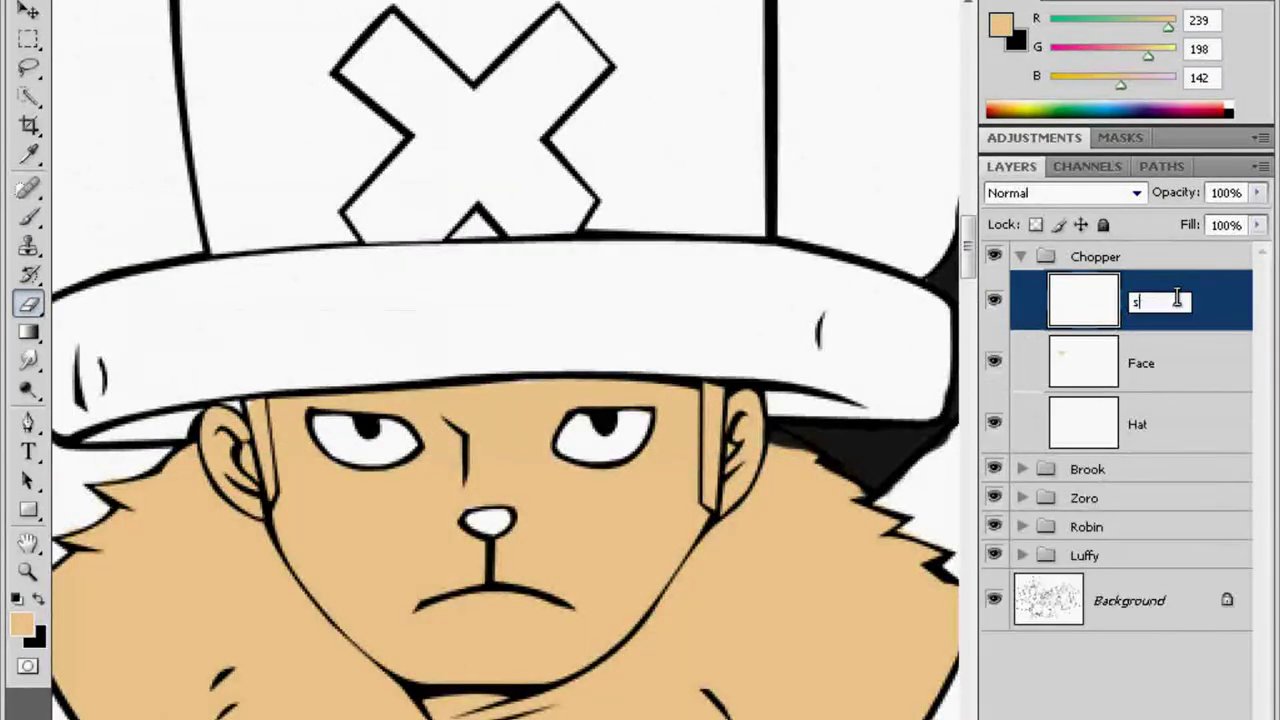
pyautogui.click(24, 628)
pyautogui.rightClick(472, 543)
pyautogui.click(600, 680)
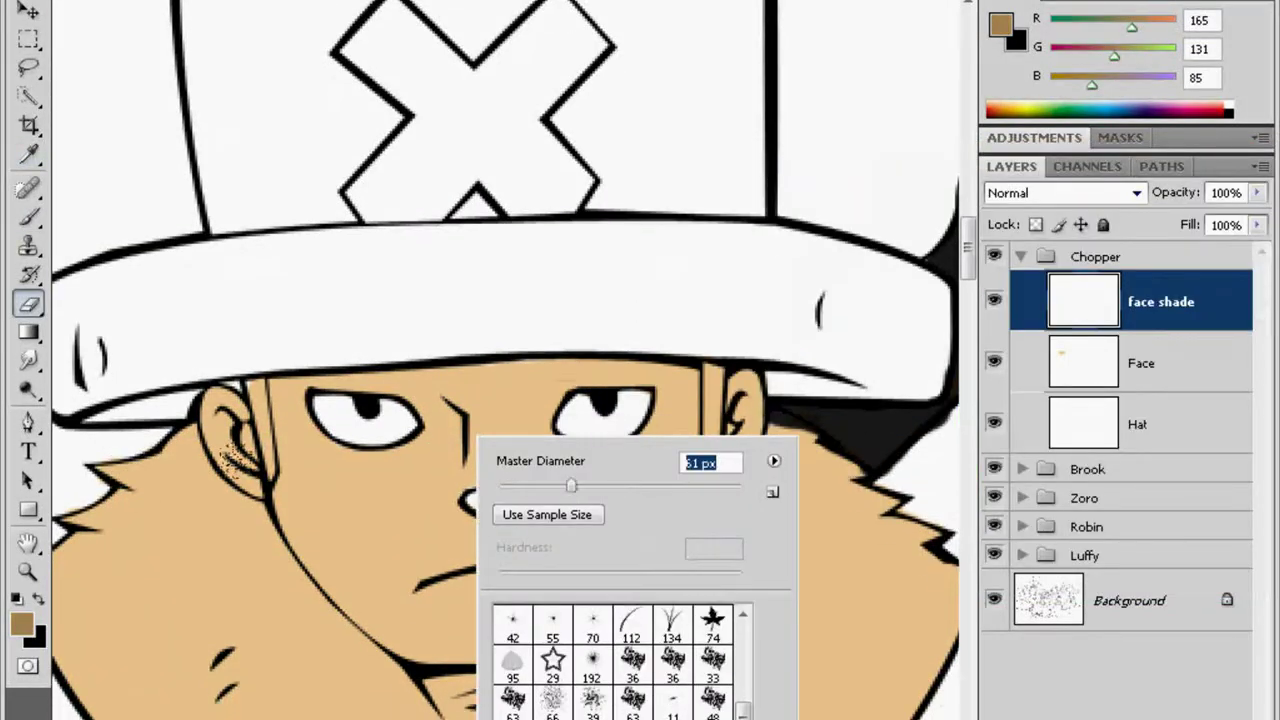
pyautogui.press('Return')
pyautogui.hotkey('shift', 'alt', 'm')
# Dab brown shading on the cheeks, chin, forehead and between the eyes
pyautogui.press('b')
pyautogui.rightClick(420, 436)
pyautogui.press('Return')
pyautogui.moveTo(330, 510); pyautogui.dragTo(410, 540)
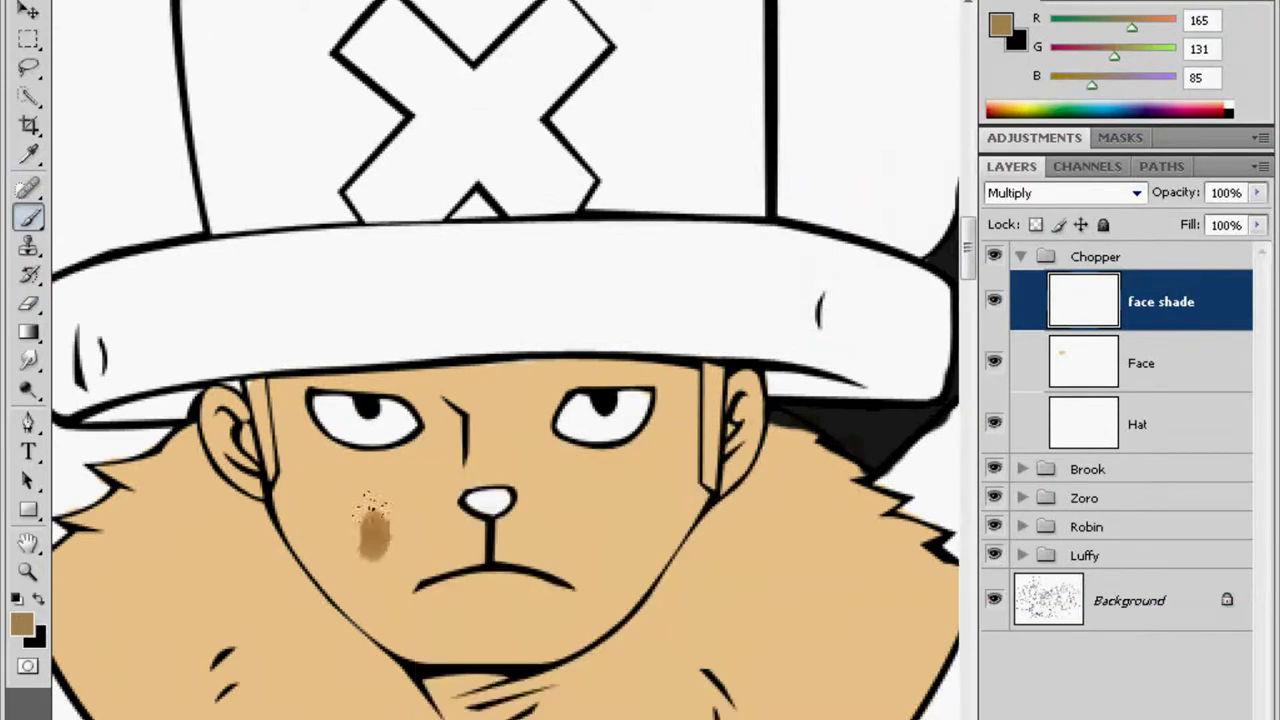
pyautogui.moveTo(380, 595); pyautogui.dragTo(580, 610)
pyautogui.moveTo(548, 537); pyautogui.dragTo(245, 480)
pyautogui.moveTo(735, 440); pyautogui.dragTo(640, 410)
pyautogui.moveTo(150, 470); pyautogui.dragTo(90, 670)
# Dab soft brown shading spots across the chest, fur and near the left ear
pyautogui.scroll(-1, 150, 640)
pyautogui.moveTo(360, 620); pyautogui.dragTo(610, 665)
pyautogui.scroll(-2, 400, 600)
pyautogui.moveTo(220, 450); pyautogui.dragTo(290, 700)
pyautogui.moveTo(850, 330); pyautogui.dragTo(940, 400)
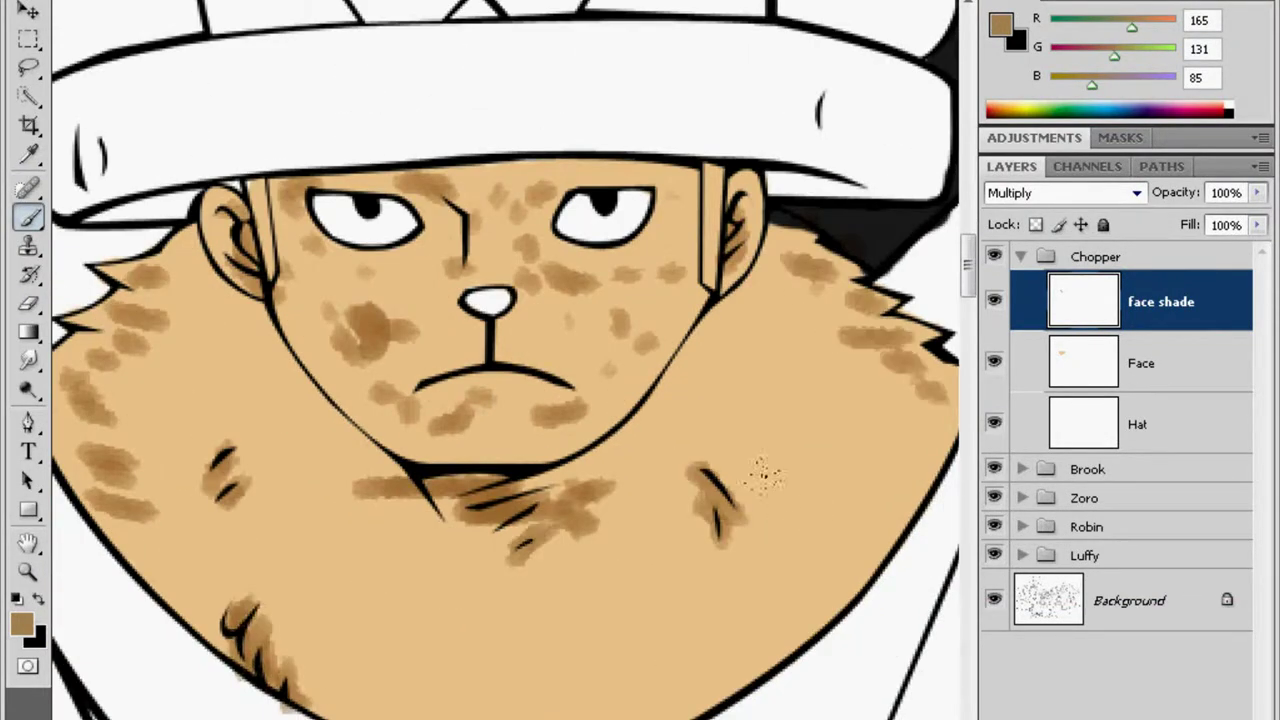
pyautogui.moveTo(455, 625); pyautogui.dragTo(575, 675)
pyautogui.rightClick(310, 404)
pyautogui.press('Return')
pyautogui.click(297, 451)
pyautogui.click(770, 446)
pyautogui.click(245, 255)
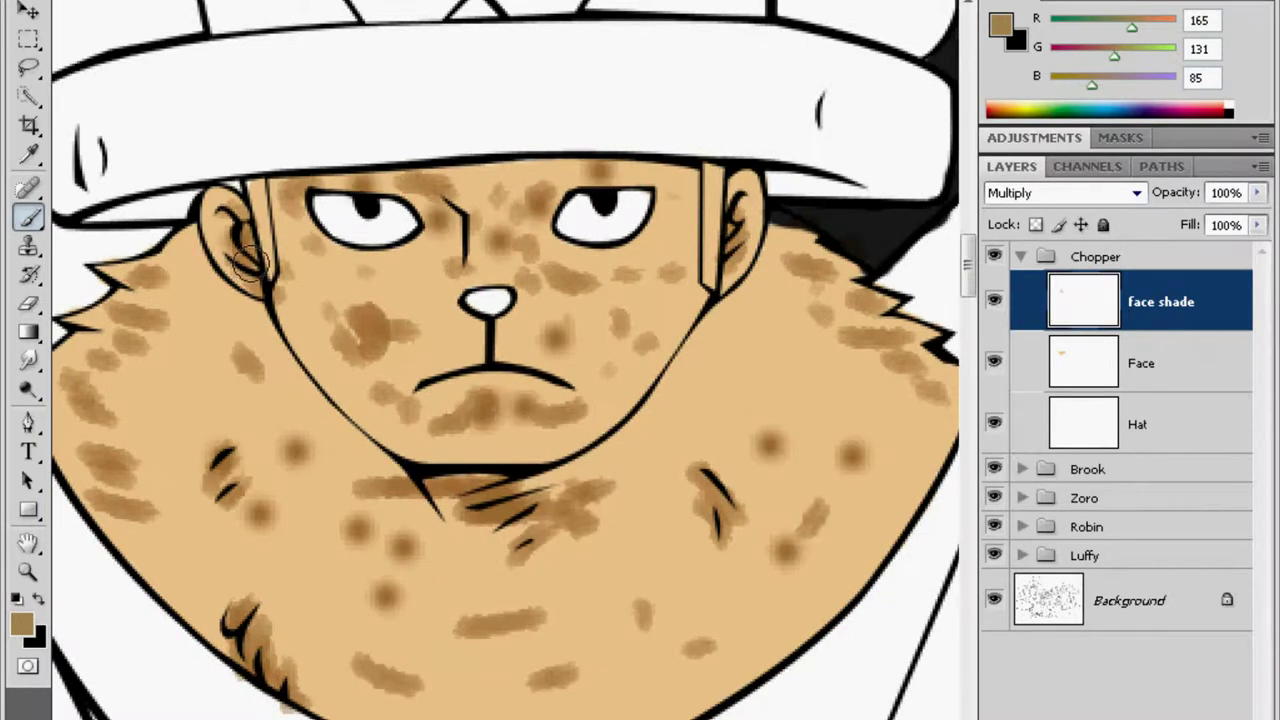
# Smudge the left fur, chin and collar dabs into soft streaks
pyautogui.press('r')
pyautogui.rightClick(229, 394)
pyautogui.press('Return')
pyautogui.moveTo(210, 380)
pyautogui.mouseDown()
pyautogui.moveTo(123, 374)
pyautogui.moveTo(109, 409)
pyautogui.moveTo(255, 465)
pyautogui.moveTo(520, 520)
pyautogui.mouseUp()
pyautogui.moveTo(380, 600); pyautogui.dragTo(700, 370)
pyautogui.moveTo(420, 460); pyautogui.dragTo(533, 455)
pyautogui.moveTo(540, 615); pyautogui.dragTo(465, 610)
pyautogui.moveTo(575, 410)
pyautogui.mouseDown()
pyautogui.moveTo(443, 400)
pyautogui.moveTo(590, 415)
pyautogui.moveTo(374, 297)
pyautogui.moveTo(286, 163)
pyautogui.moveTo(654, 306)
pyautogui.moveTo(745, 225)
pyautogui.mouseUp()
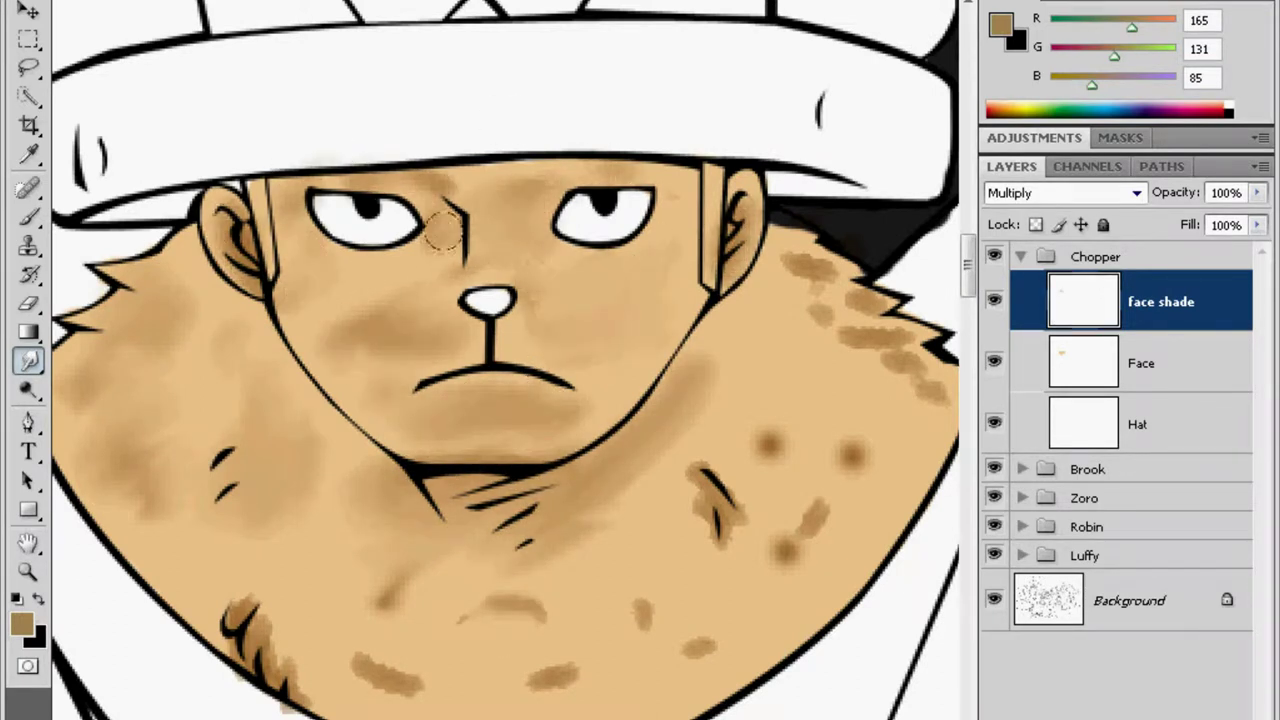
# Smudge the right chest, right shoulder and lower chest shading into soft blends
pyautogui.moveTo(720, 525); pyautogui.dragTo(695, 450)
pyautogui.moveTo(770, 450); pyautogui.dragTo(850, 430)
pyautogui.moveTo(815, 515); pyautogui.dragTo(783, 527)
pyautogui.moveTo(785, 265); pyautogui.dragTo(940, 395)
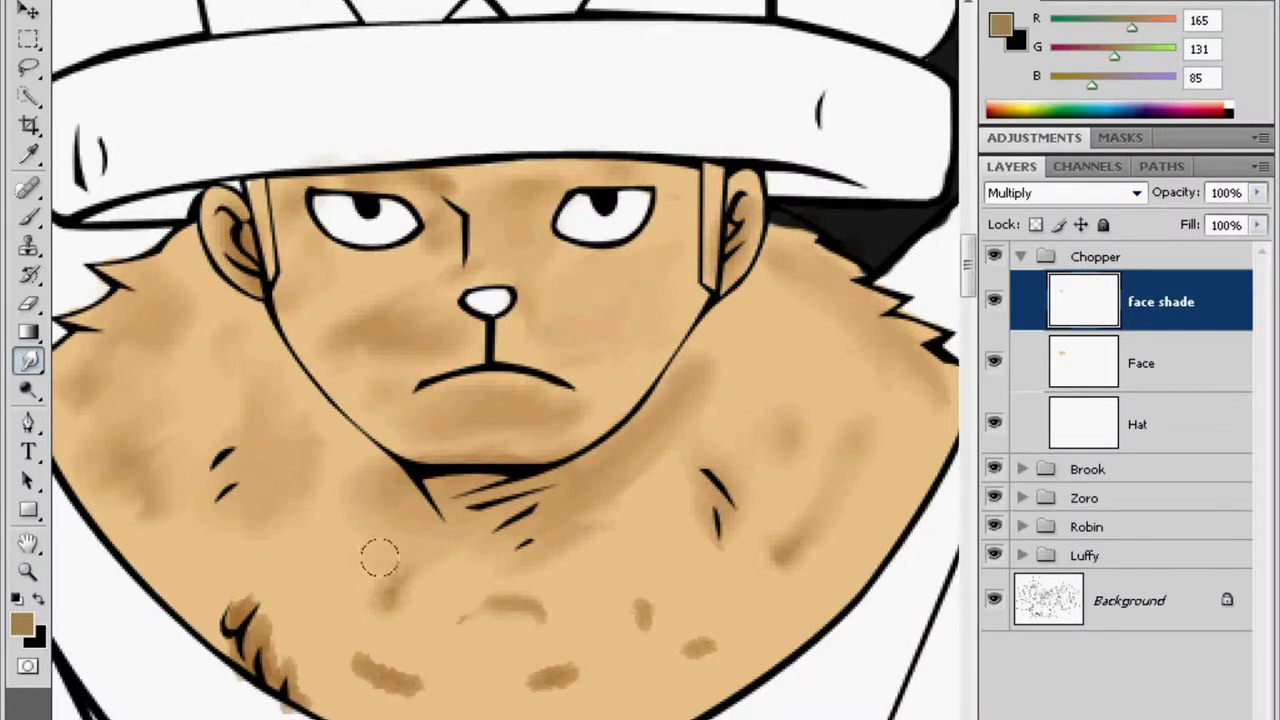
pyautogui.moveTo(380, 560); pyautogui.dragTo(530, 605)
pyautogui.moveTo(560, 665); pyautogui.dragTo(618, 612)
pyautogui.moveTo(350, 690); pyautogui.dragTo(420, 635)
pyautogui.moveTo(700, 550); pyautogui.dragTo(780, 550)
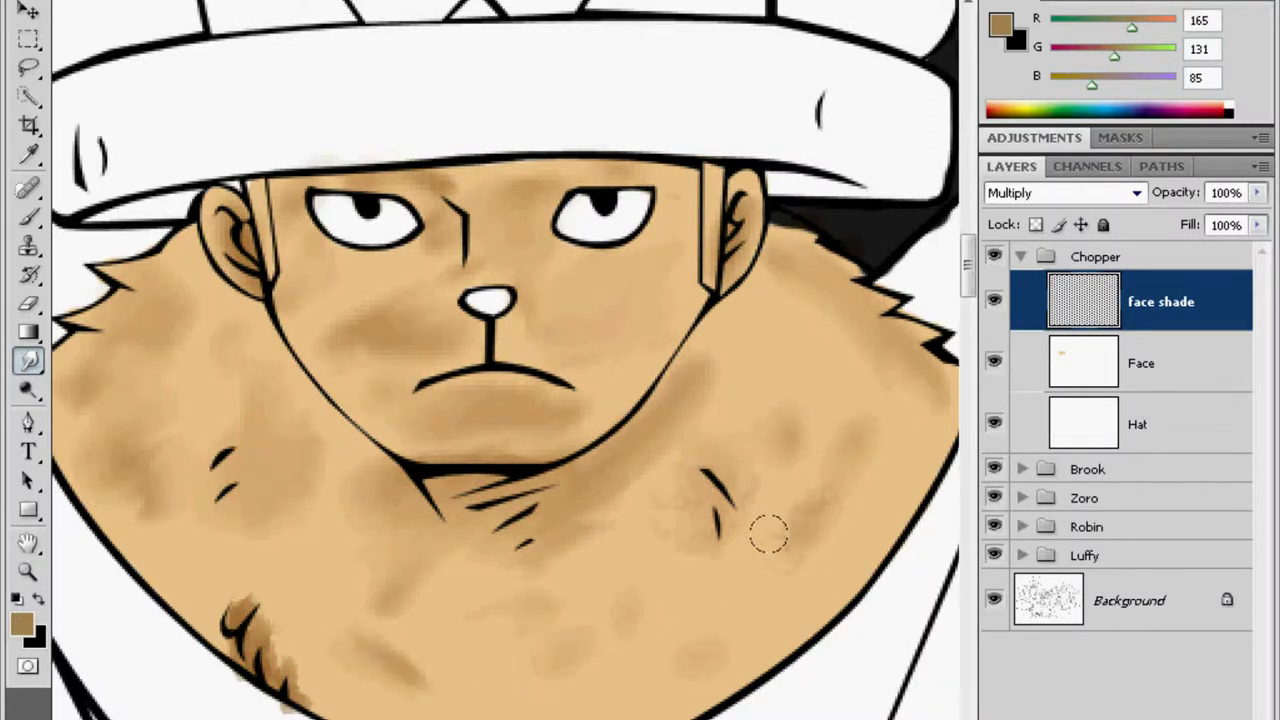
pyautogui.moveTo(240, 610); pyautogui.dragTo(300, 683)
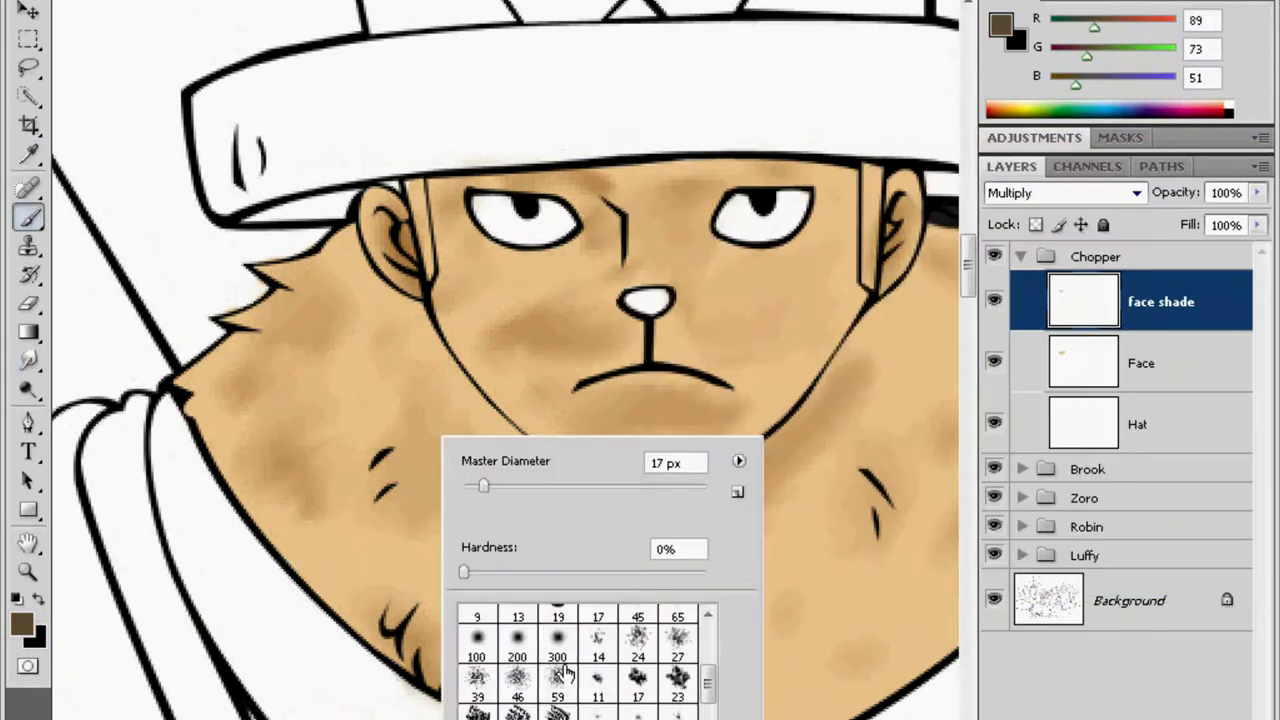
# Paint dark fur strokes on chest, shoulders and face, smudge them soft, then zoom out
pyautogui.moveTo(350, 430); pyautogui.dragTo(640, 610)
pyautogui.moveTo(700, 570); pyautogui.dragTo(930, 330)
pyautogui.moveTo(620, 410); pyautogui.dragTo(720, 405)
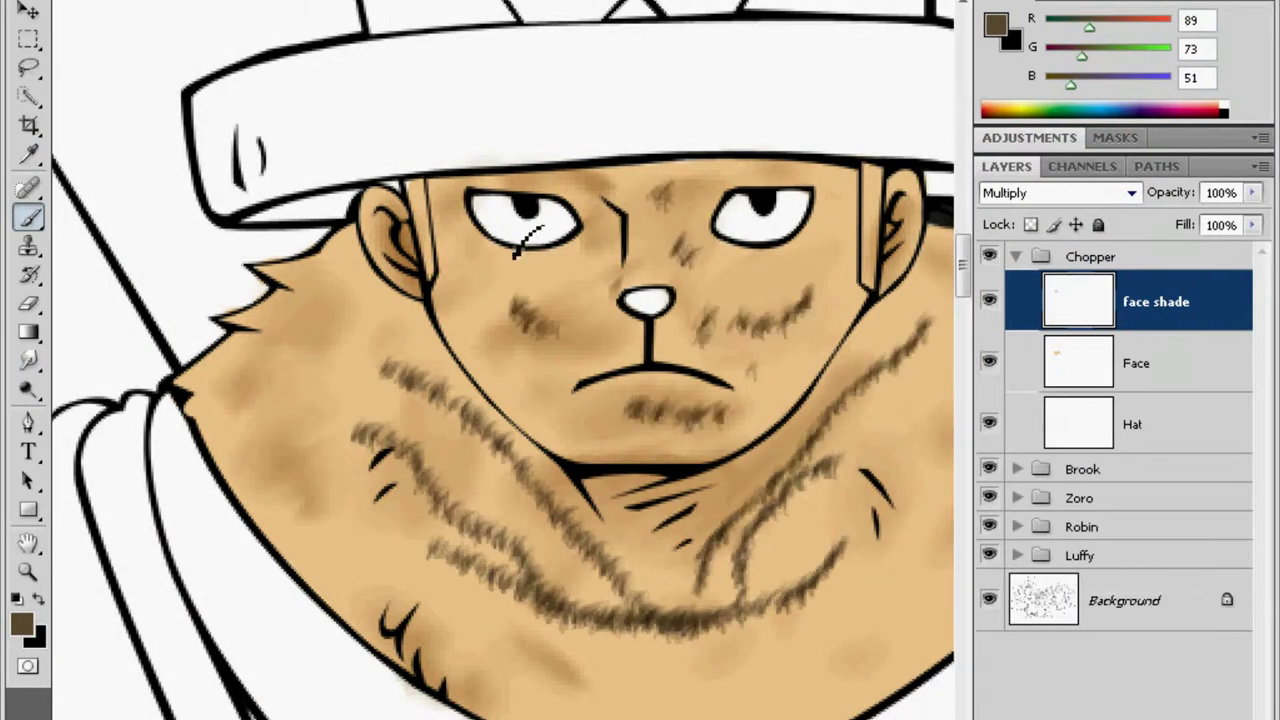
pyautogui.moveTo(300, 420); pyautogui.dragTo(480, 610)
pyautogui.press('r')
pyautogui.moveTo(312, 312)
pyautogui.mouseDown()
pyautogui.moveTo(514, 571)
pyautogui.moveTo(420, 451)
pyautogui.moveTo(791, 549)
pyautogui.moveTo(798, 620)
pyautogui.moveTo(808, 617)
pyautogui.mouseUp()
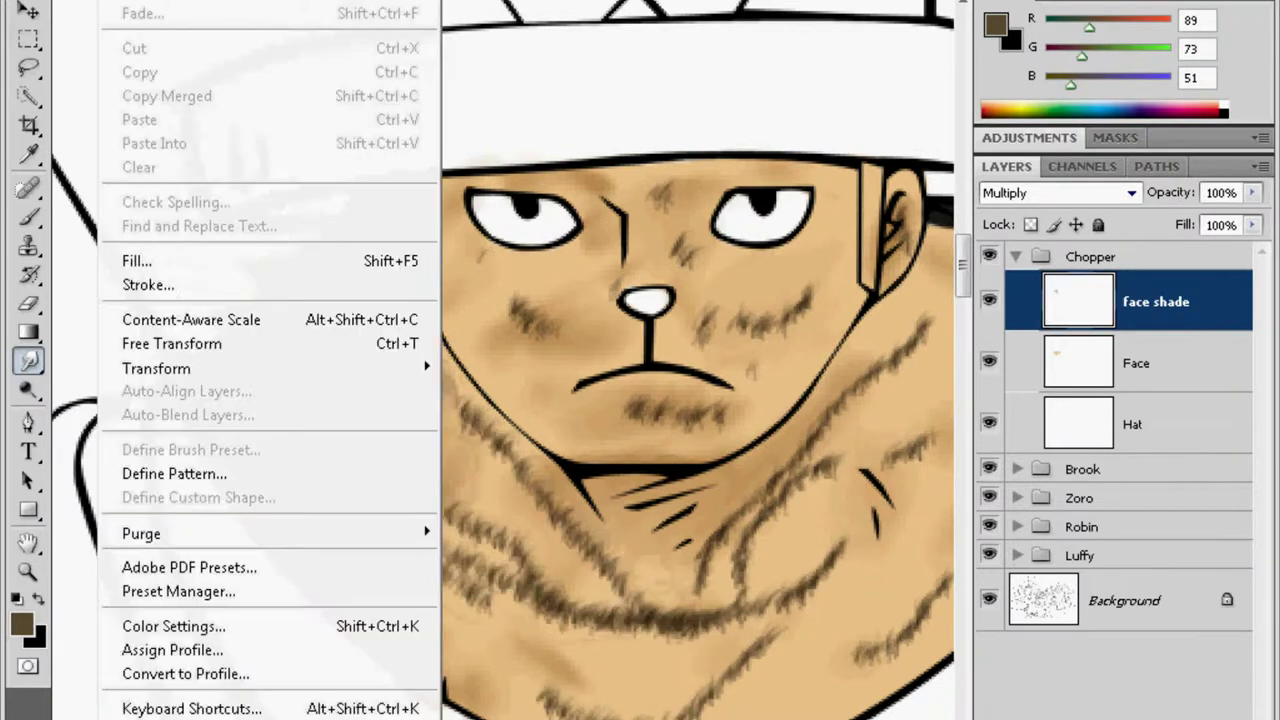
pyautogui.hotkey('ctrl', '-')
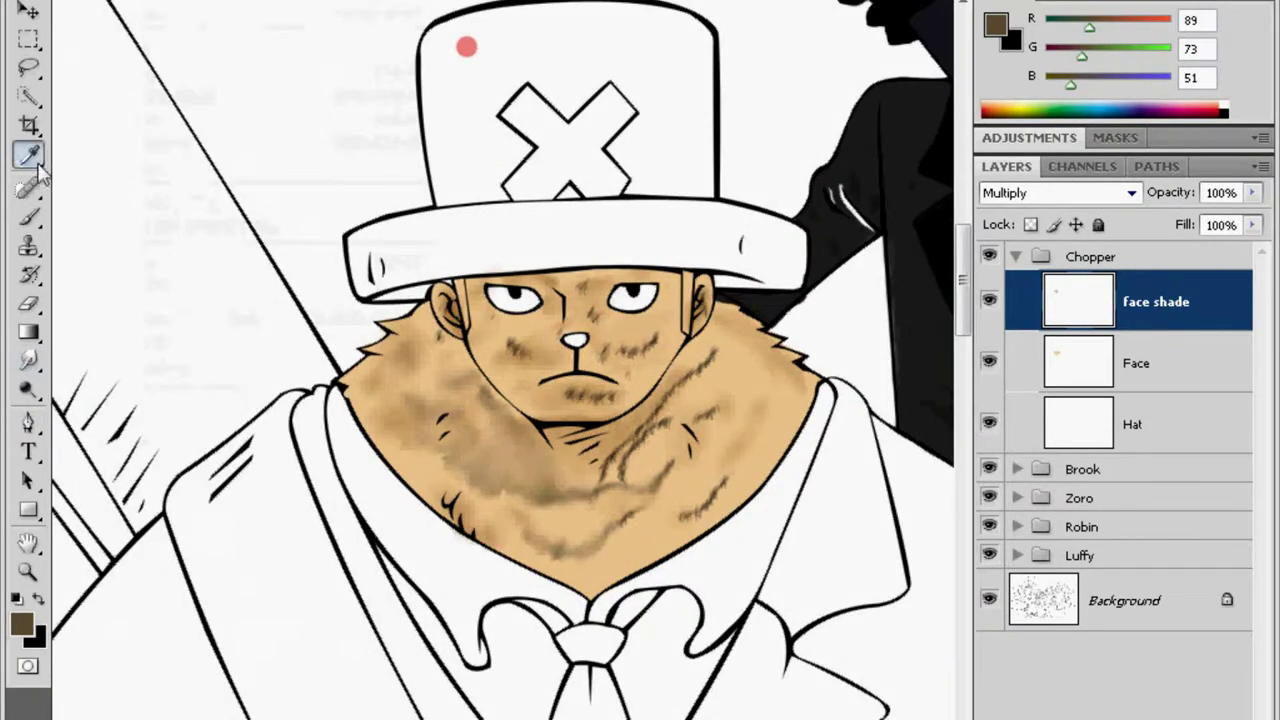
# Smooth the fur shading and brush pink over Chopper's whole hat
pyautogui.moveTo(458, 438)
pyautogui.mouseDown()
pyautogui.moveTo(400, 337)
pyautogui.moveTo(571, 549)
pyautogui.moveTo(763, 429)
pyautogui.moveTo(600, 398)
pyautogui.mouseUp()
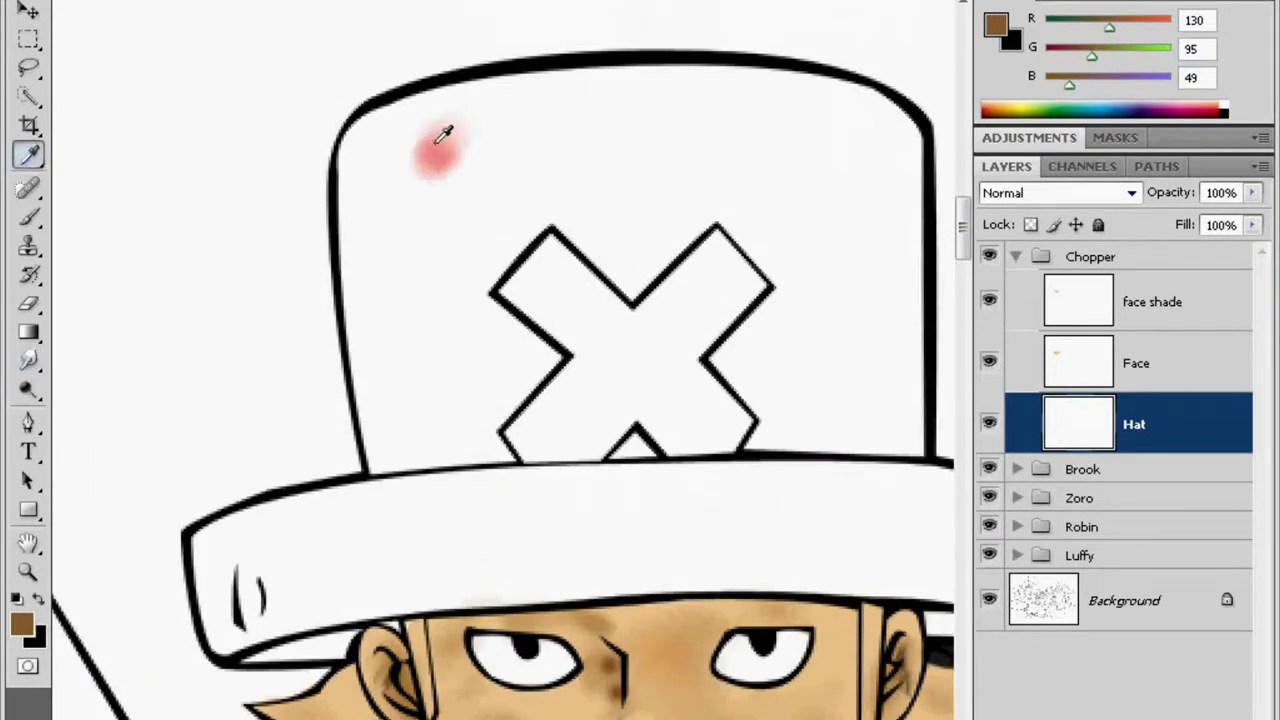
pyautogui.moveTo(378, 100)
pyautogui.mouseDown()
pyautogui.moveTo(466, 151)
pyautogui.moveTo(820, 229)
pyautogui.moveTo(451, 240)
pyautogui.moveTo(195, 555)
pyautogui.mouseUp()
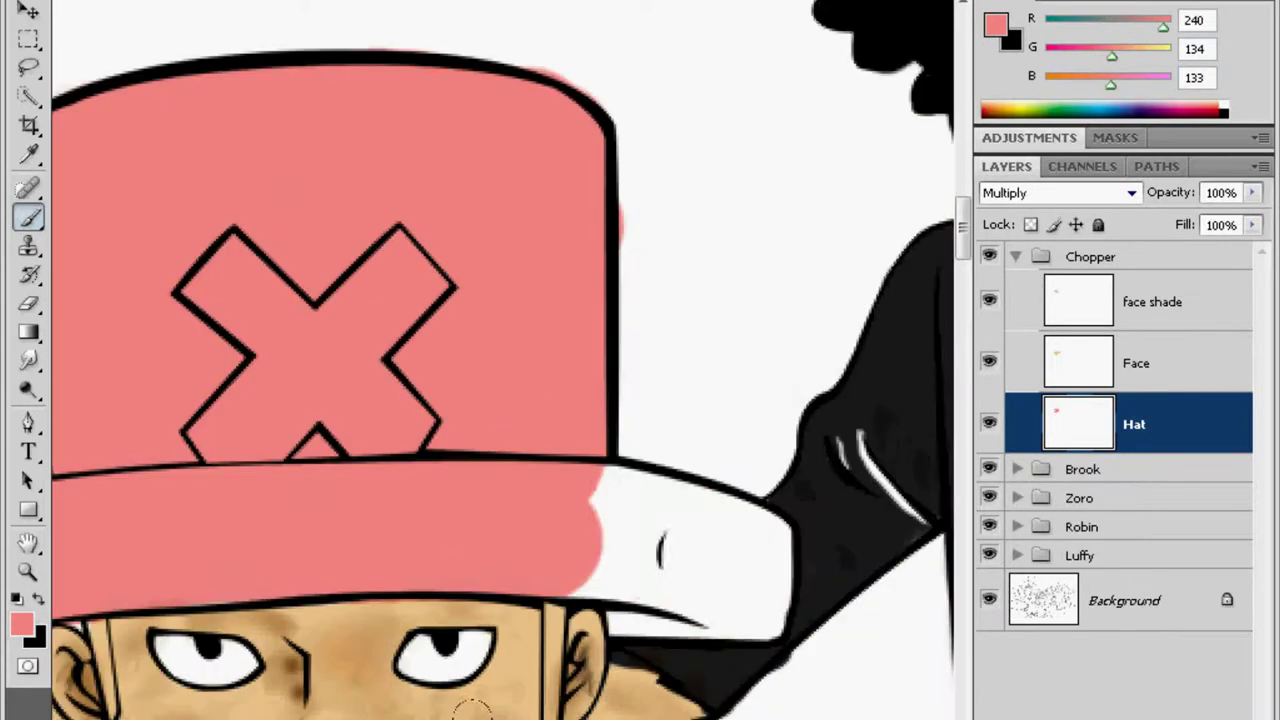
pyautogui.press('Escape')
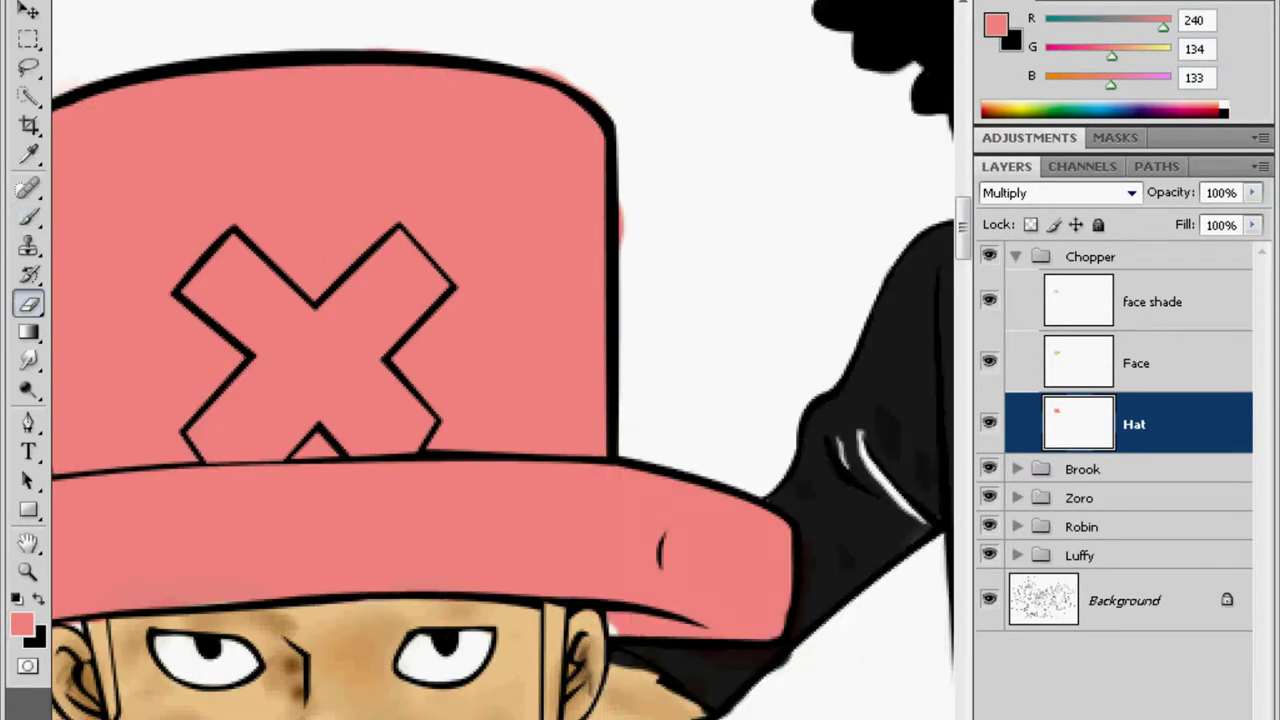
pyautogui.hscroll(-5, 400, 620)
pyautogui.press('b')
pyautogui.rightClick(400, 571)
pyautogui.press('Escape')
pyautogui.hscroll(5, 605, 635)
# Erase the pink inside the hat's X back to white
pyautogui.moveTo(205, 268)
pyautogui.mouseDown()
pyautogui.moveTo(257, 337)
pyautogui.moveTo(271, 443)
pyautogui.moveTo(380, 386)
pyautogui.moveTo(222, 258)
pyautogui.mouseUp()
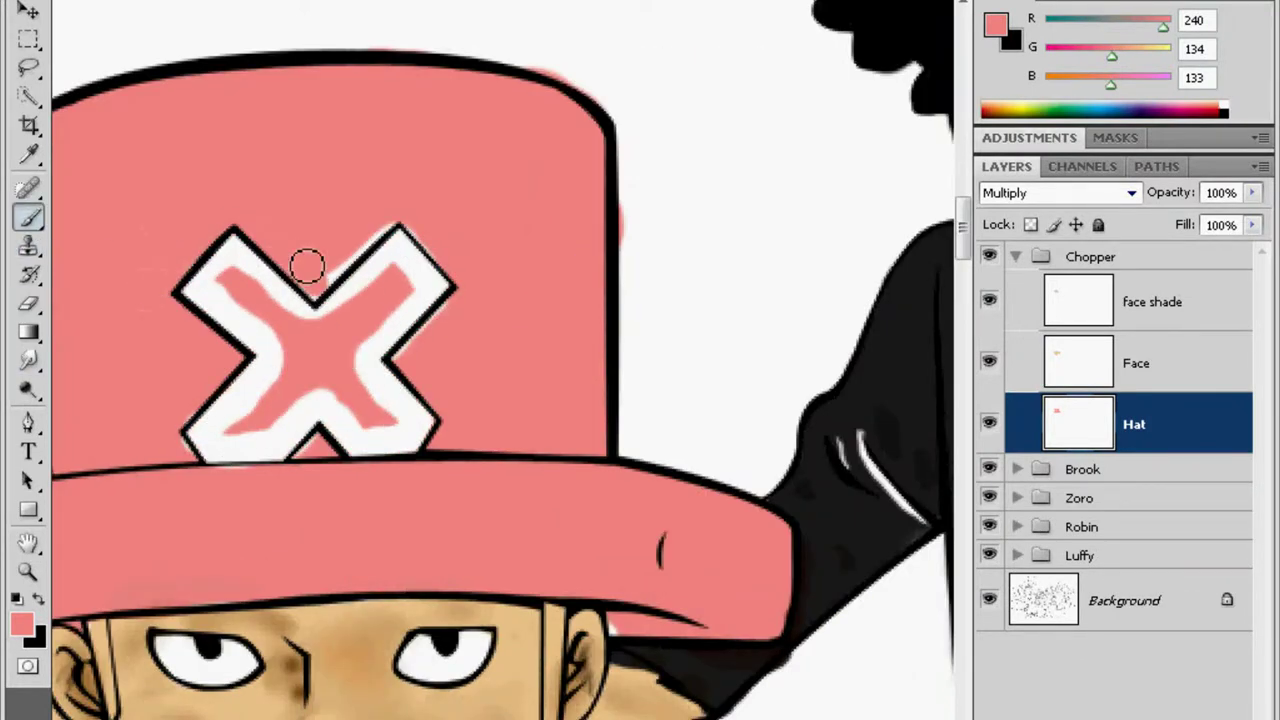
pyautogui.scroll(-1, 213, 369)
pyautogui.press('e')
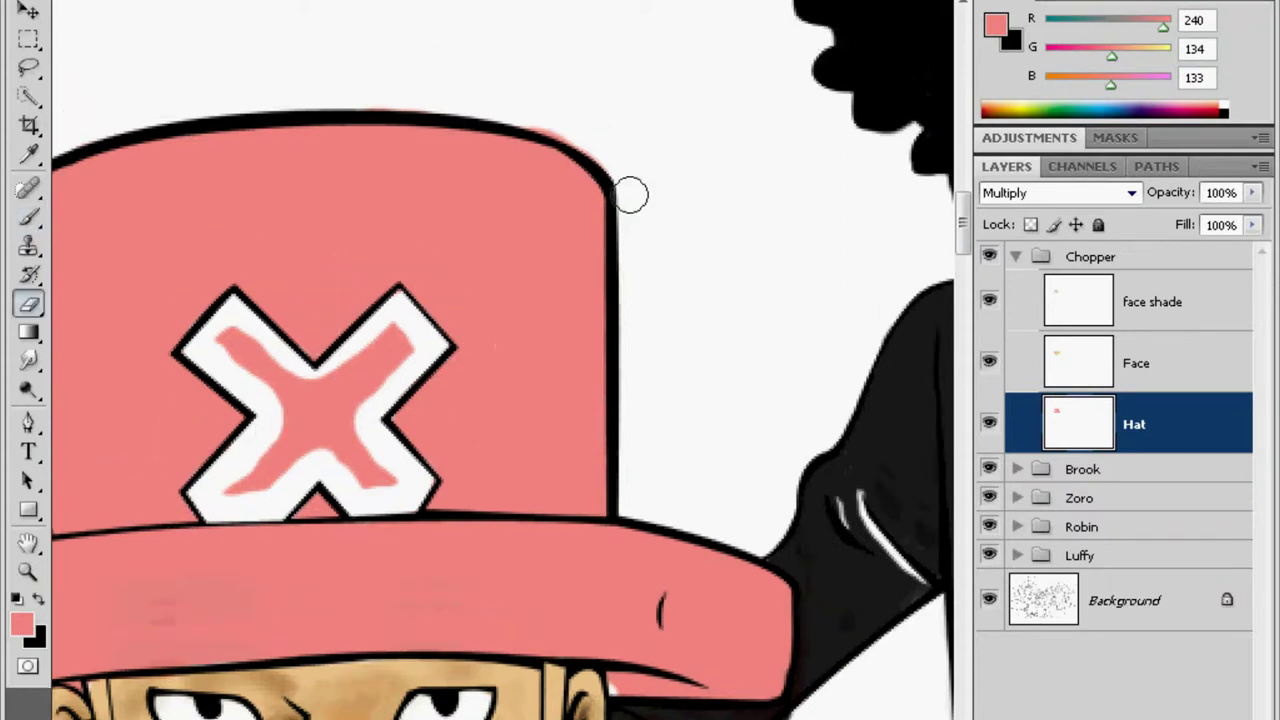
pyautogui.hscroll(-3, 629, 194)
pyautogui.moveTo(480, 494)
pyautogui.mouseDown()
pyautogui.moveTo(580, 386)
pyautogui.moveTo(600, 420)
pyautogui.mouseUp()
pyautogui.scroll(1, 643, 515)
# Create a new layer named shade above the Hat layer
pyautogui.write('shade')
pyautogui.press('Return')
pyautogui.hotkey('ctrl', 'Tab')
# Sample a hat red, set shade to Multiply, and dab red dots on the brim and top
pyautogui.press('i')
pyautogui.click(530, 420)
pyautogui.hotkey('ctrl', 'Tab')
pyautogui.moveTo(147, 572)
pyautogui.mouseDown()
pyautogui.moveTo(160, 500)
pyautogui.moveTo(190, 490)
pyautogui.mouseUp()
pyautogui.click(1058, 192)
pyautogui.moveTo(470, 450); pyautogui.dragTo(600, 450)
pyautogui.click(585, 445)
pyautogui.hscroll(5, 592, 489)
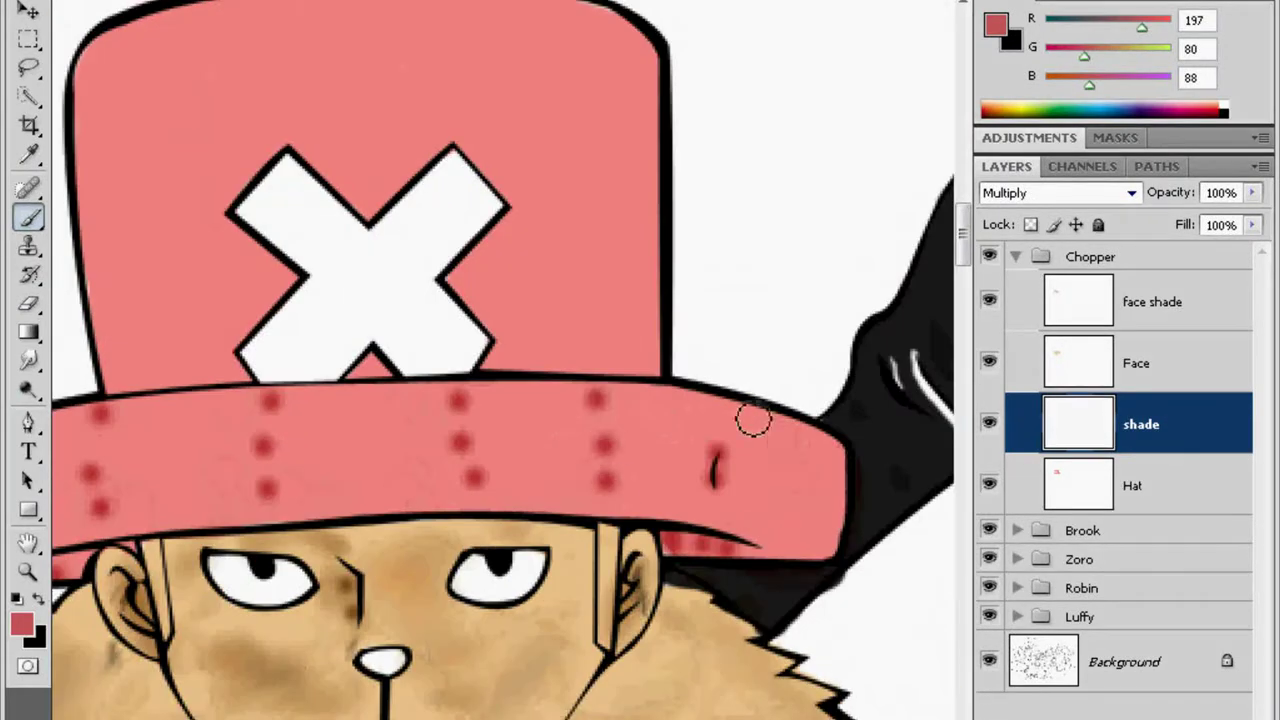
pyautogui.click(443, 77)
# Pick a darker red in the Color Picker and dab darker dots on the hat and brim
pyautogui.click(143, 160)
pyautogui.press('i')
pyautogui.click(20, 624)
pyautogui.click(800, 326)
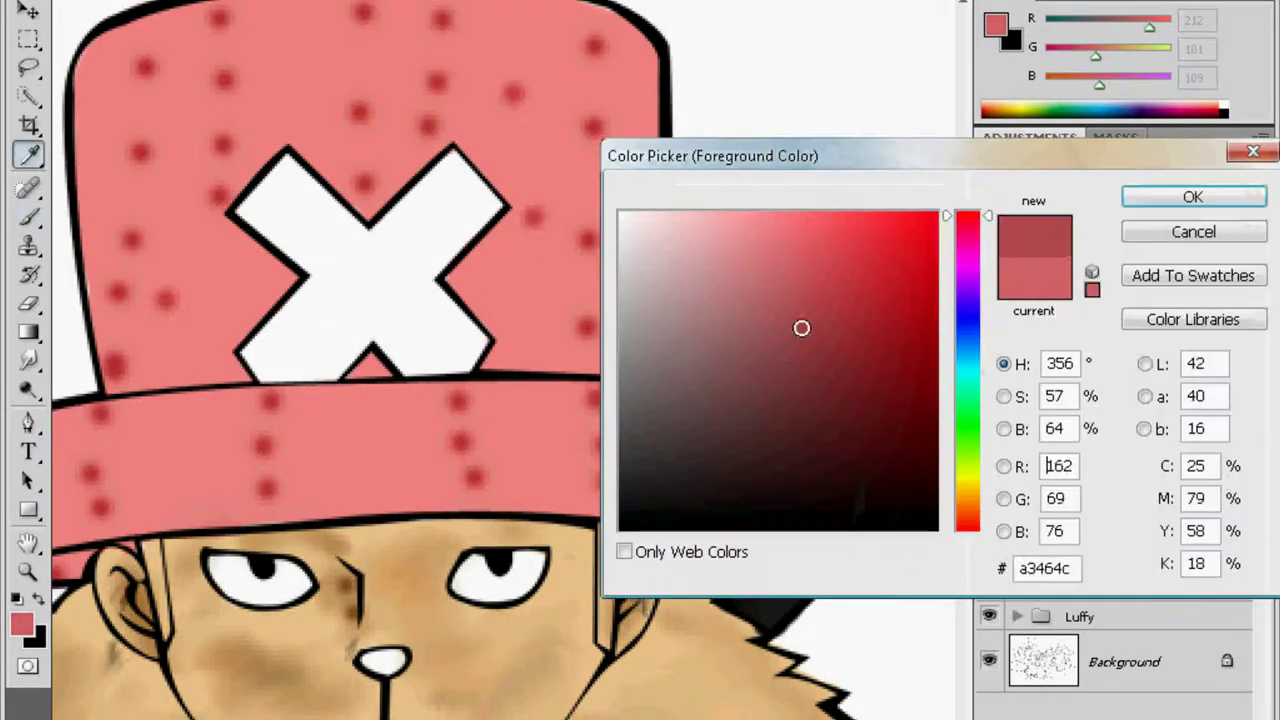
pyautogui.click(1193, 197)
pyautogui.click(596, 85)
pyautogui.click(370, 167)
pyautogui.click(782, 451)
pyautogui.hscroll(-5, 782, 451)
# Smudge the upper-left hat dots into a vertical streak on the shade layer
pyautogui.press('r')
pyautogui.moveTo(460, 300); pyautogui.dragTo(428, 243)
pyautogui.moveTo(450, 60)
pyautogui.mouseDown()
pyautogui.moveTo(440, 270)
pyautogui.moveTo(423, 292)
pyautogui.moveTo(466, 220)
pyautogui.moveTo(500, 51)
pyautogui.moveTo(520, 380)
pyautogui.mouseUp()
pyautogui.hscroll(5, 520, 380)
pyautogui.hotkey('alt', ']')
pyautogui.hotkey('alt', ']')
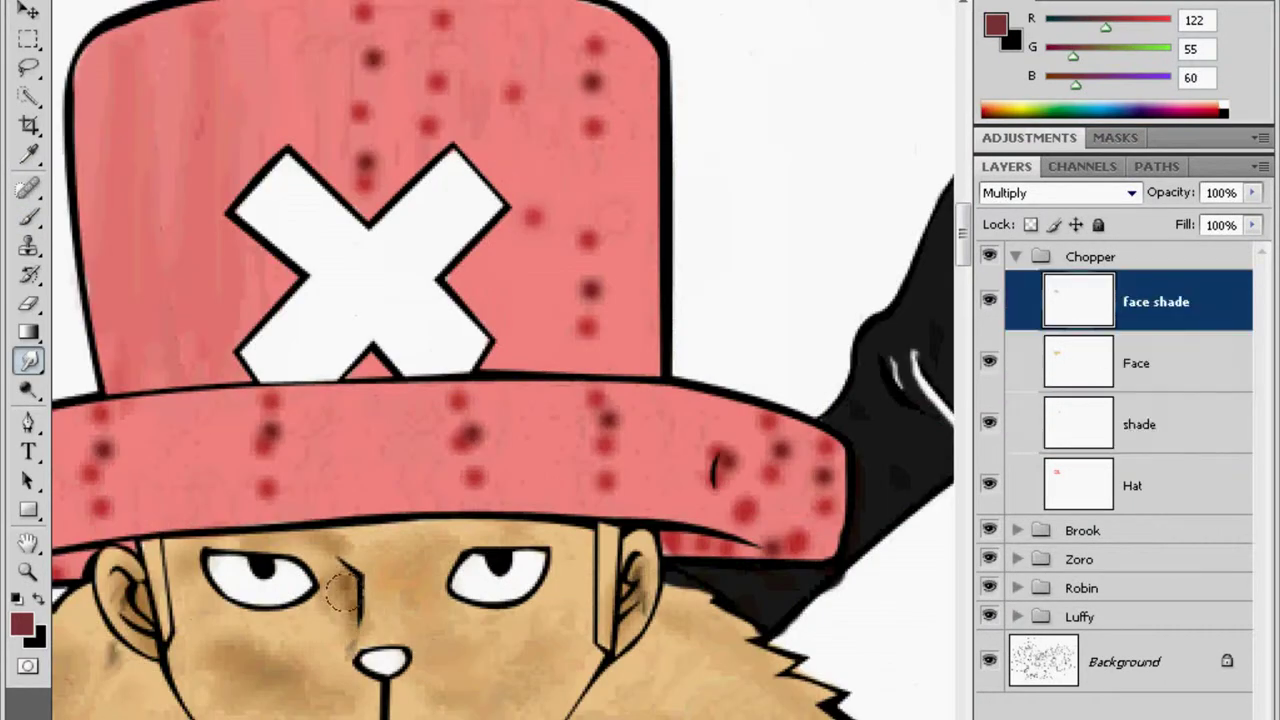
pyautogui.scroll(3, 594, 408)
pyautogui.hotkey('alt', '[')
pyautogui.hotkey('alt', '[')
# Smudge the hat-top, right column and brim dots downward into soft fold streaks
pyautogui.moveTo(374, 320); pyautogui.dragTo(366, 190)
pyautogui.moveTo(440, 155); pyautogui.dragTo(432, 275)
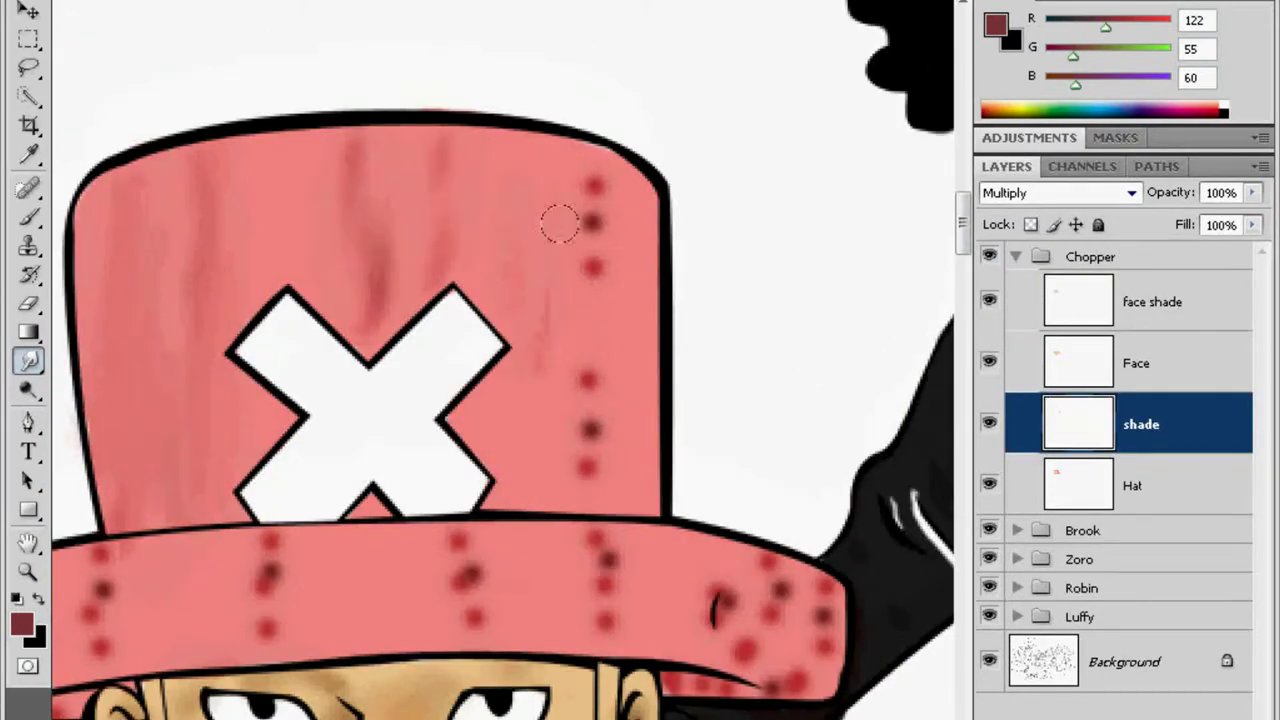
pyautogui.moveTo(590, 180); pyautogui.dragTo(590, 470)
pyautogui.moveTo(600, 540); pyautogui.dragTo(580, 594)
pyautogui.moveTo(720, 590); pyautogui.dragTo(760, 680)
pyautogui.moveTo(780, 570); pyautogui.dragTo(707, 672)
# Return to the shade layer, smudge the lower brim shading, and view the group poster reference
pyautogui.hotkey('alt', ']')
pyautogui.hotkey('alt', '[')
pyautogui.hotkey('alt', '[')
pyautogui.hotkey('alt', ']')
pyautogui.hscroll(-2, 565, 543)
pyautogui.hscroll(-3, 565, 543)
pyautogui.moveTo(565, 543)
pyautogui.mouseDown()
pyautogui.moveTo(266, 594)
pyautogui.moveTo(330, 700)
pyautogui.mouseUp()
pyautogui.scroll(-5, 591, 531)
pyautogui.click(746, 2)
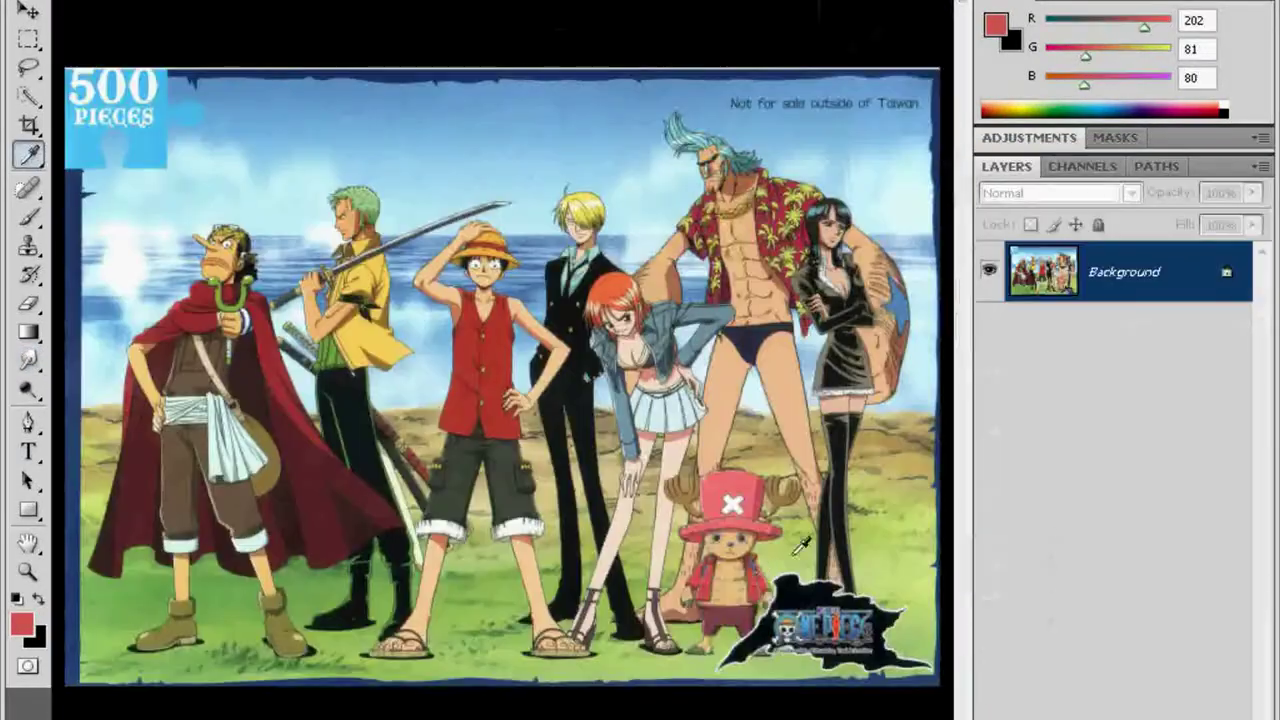
# Add a new layer and sample the grey-purple shirt colour from the reference poster
pyautogui.click(802, 545)
pyautogui.hotkey('ctrl', 'Tab')
pyautogui.hotkey('ctrl', 'shift', 'alt', 'n')
pyautogui.hotkey('ctrl', 'Tab')
pyautogui.hotkey('ctrl', 'Tab')
pyautogui.press('b')
pyautogui.moveTo(108, 516); pyautogui.dragTo(143, 518)
pyautogui.hotkey('ctrl', 'Tab')
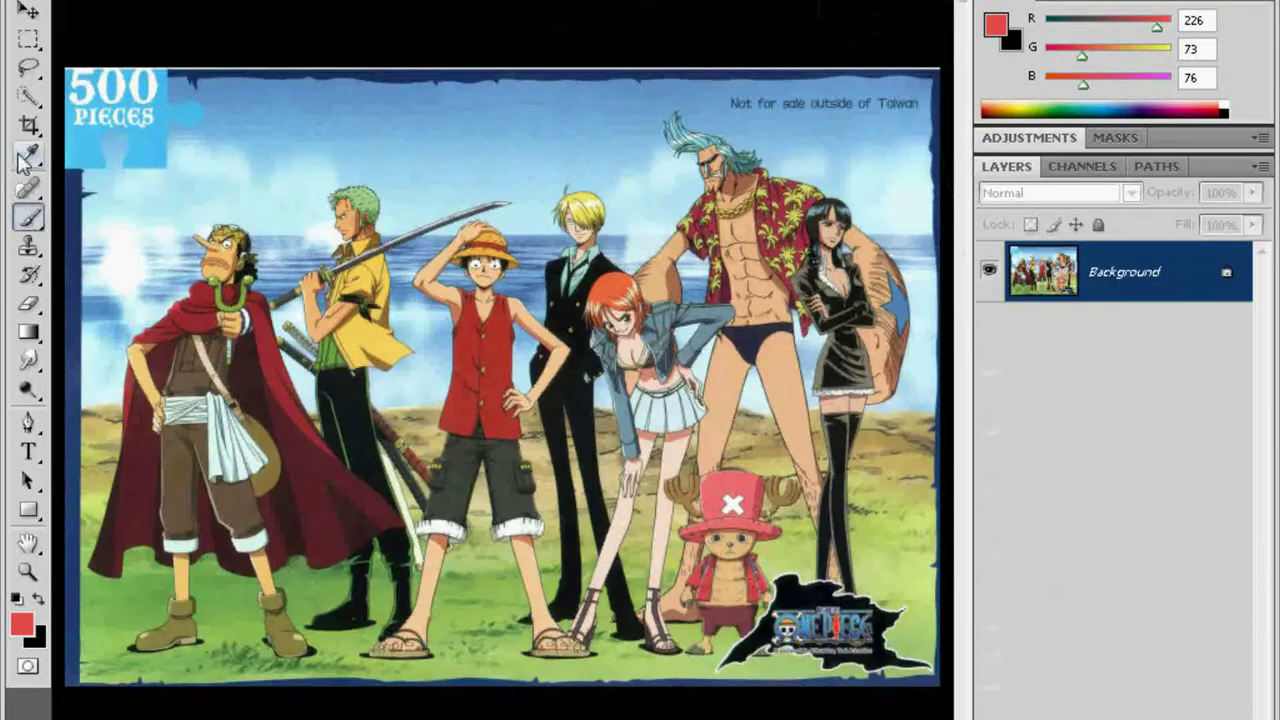
pyautogui.press('i')
pyautogui.click(715, 563)
pyautogui.hotkey('ctrl', 'Tab')
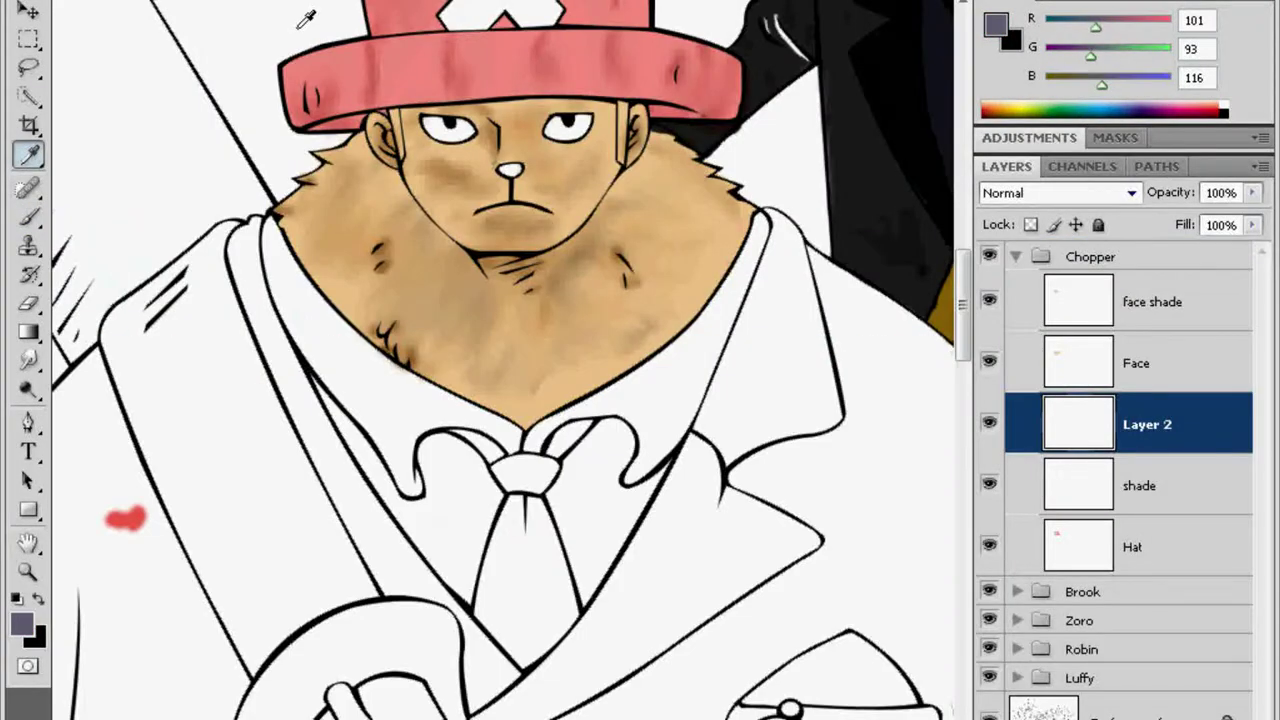
pyautogui.hotkey('ctrl', 'z')
# Set the new layer to Multiply and brush grey-purple down the shirt collar
pyautogui.rightClick(290, 430)
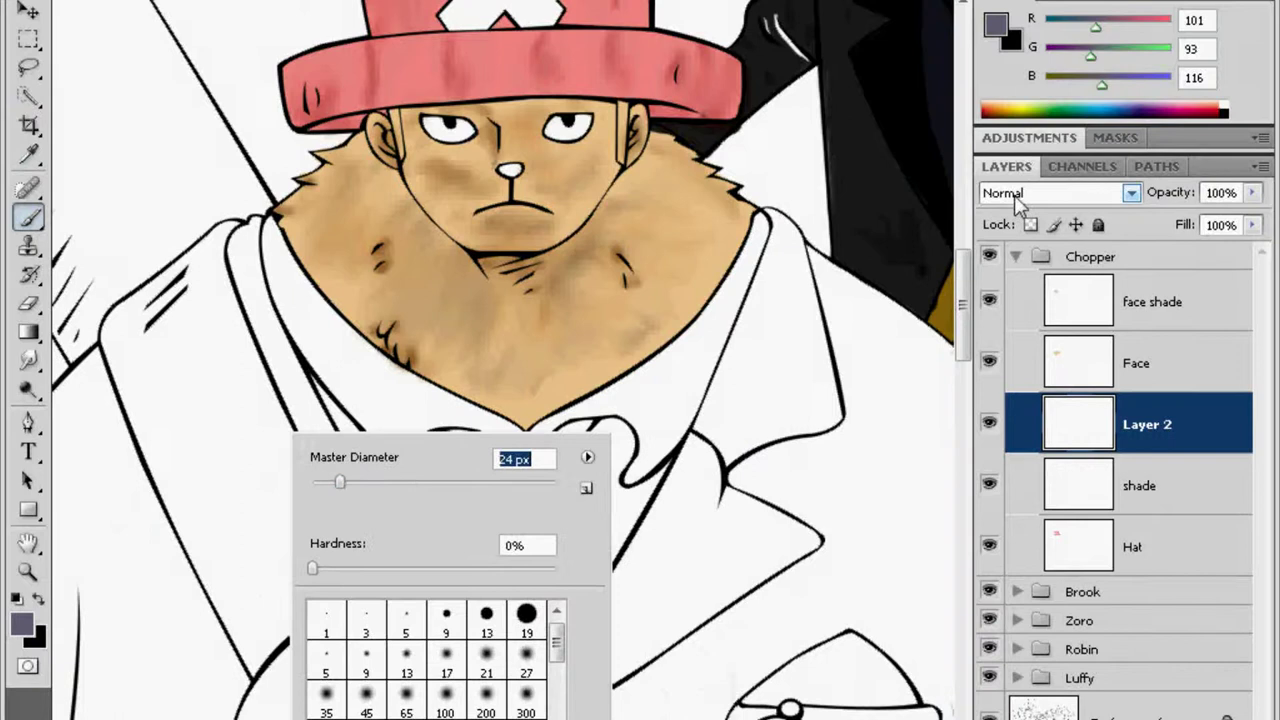
pyautogui.hotkey('shift', 'alt', 'm')
pyautogui.rightClick(288, 274)
pyautogui.moveTo(266, 236); pyautogui.dragTo(281, 272)
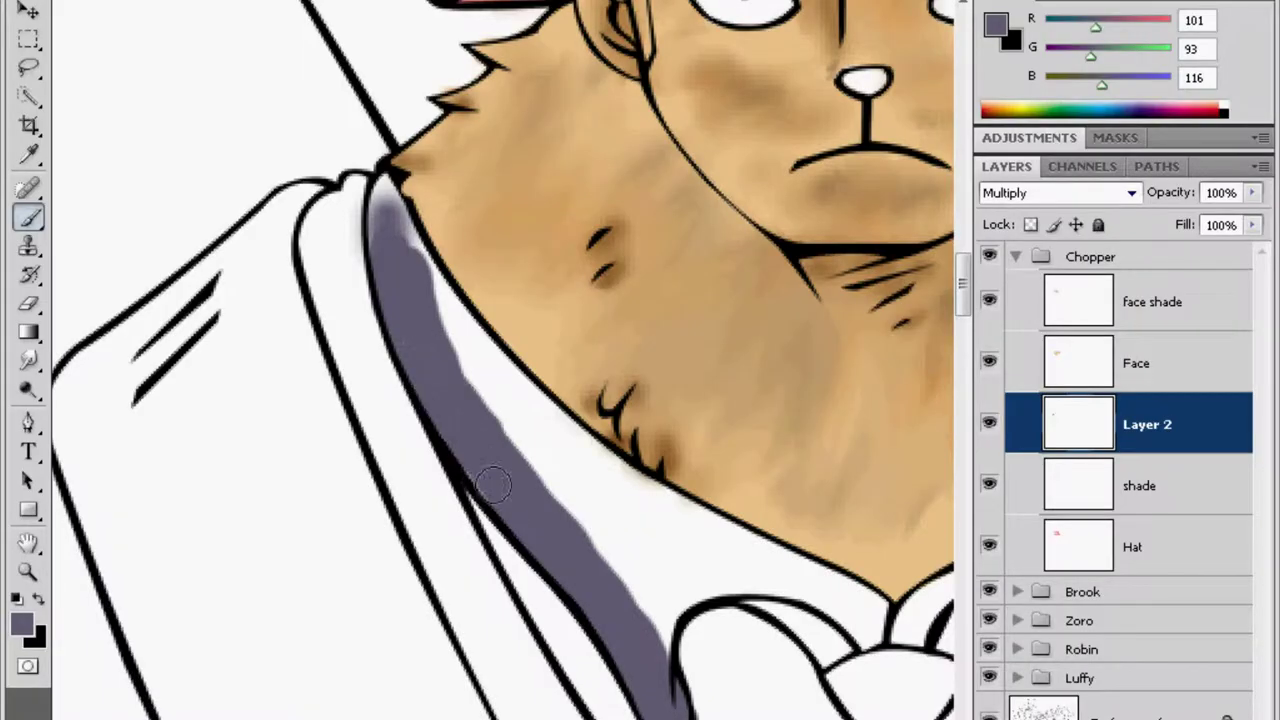
pyautogui.scroll(3, 492, 485)
pyautogui.moveTo(440, 430); pyautogui.dragTo(540, 620)
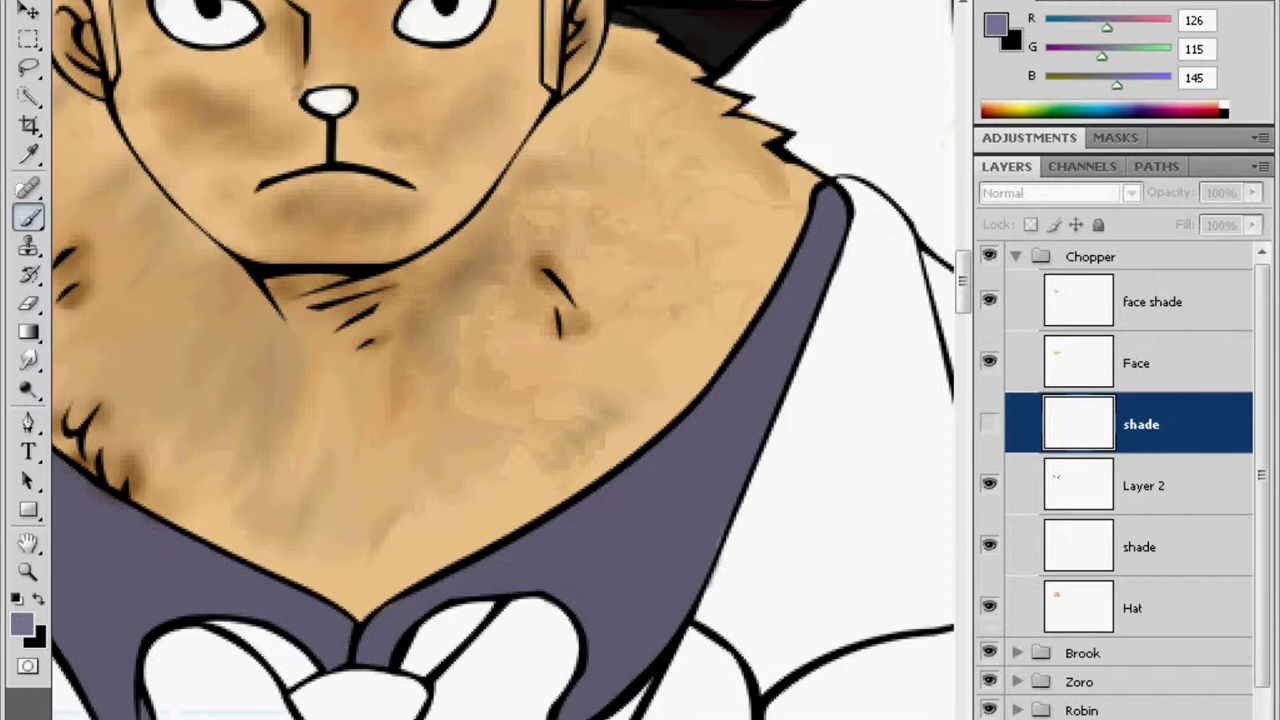
# Show the shade layer, shade the left collar purple and fill both collar flaps beside the tie
pyautogui.click(989, 425)
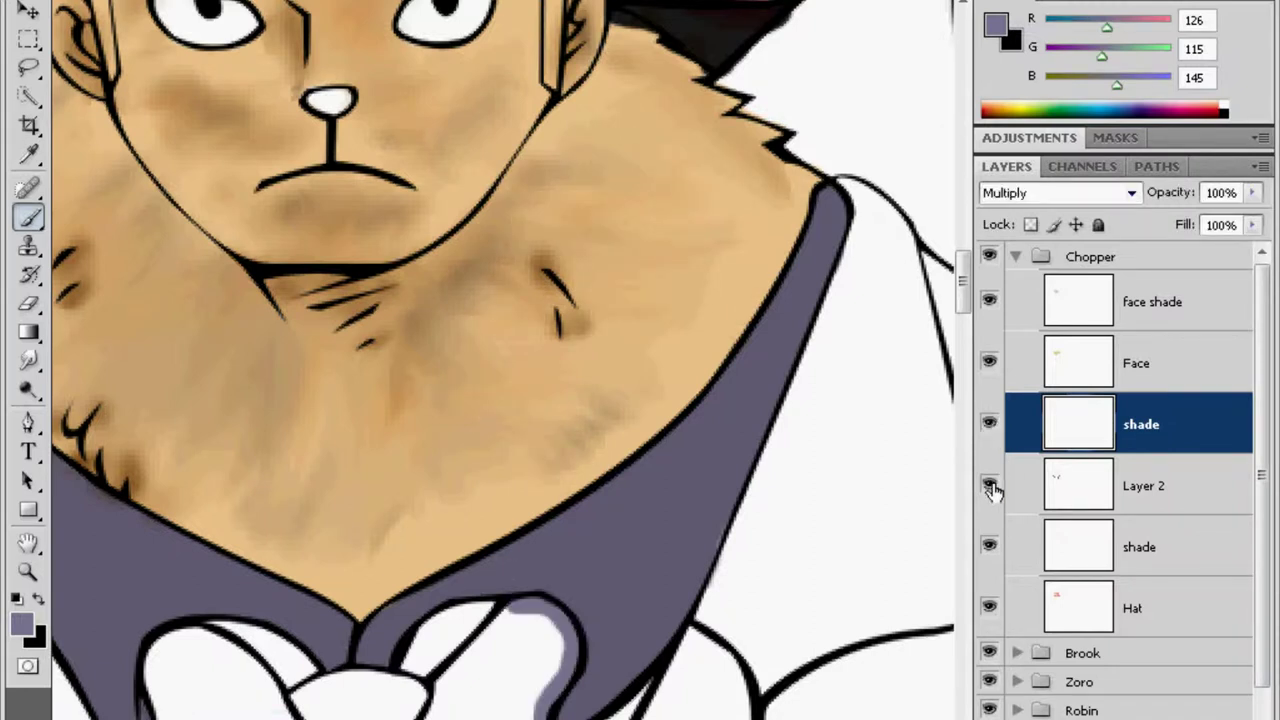
pyautogui.scroll(-2, 500, 400)
pyautogui.hscroll(-3, 500, 400)
pyautogui.moveTo(257, 408); pyautogui.dragTo(386, 566)
pyautogui.moveTo(300, 460); pyautogui.dragTo(345, 528)
pyautogui.moveTo(478, 655); pyautogui.dragTo(620, 628)
pyautogui.scroll(-3, 600, 635)
pyautogui.moveTo(455, 528)
pyautogui.mouseDown()
pyautogui.moveTo(566, 688)
pyautogui.moveTo(519, 513)
pyautogui.mouseUp()
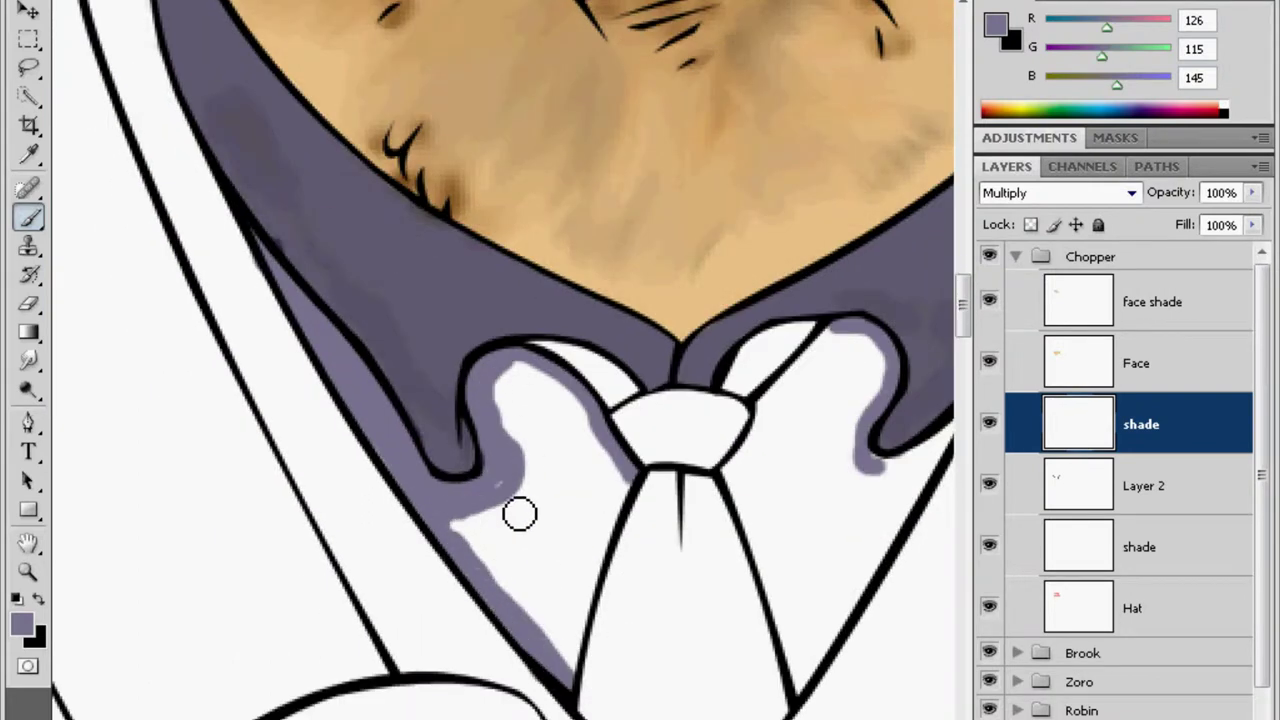
pyautogui.moveTo(500, 400)
pyautogui.mouseDown()
pyautogui.moveTo(571, 666)
pyautogui.moveTo(466, 529)
pyautogui.moveTo(560, 522)
pyautogui.mouseUp()
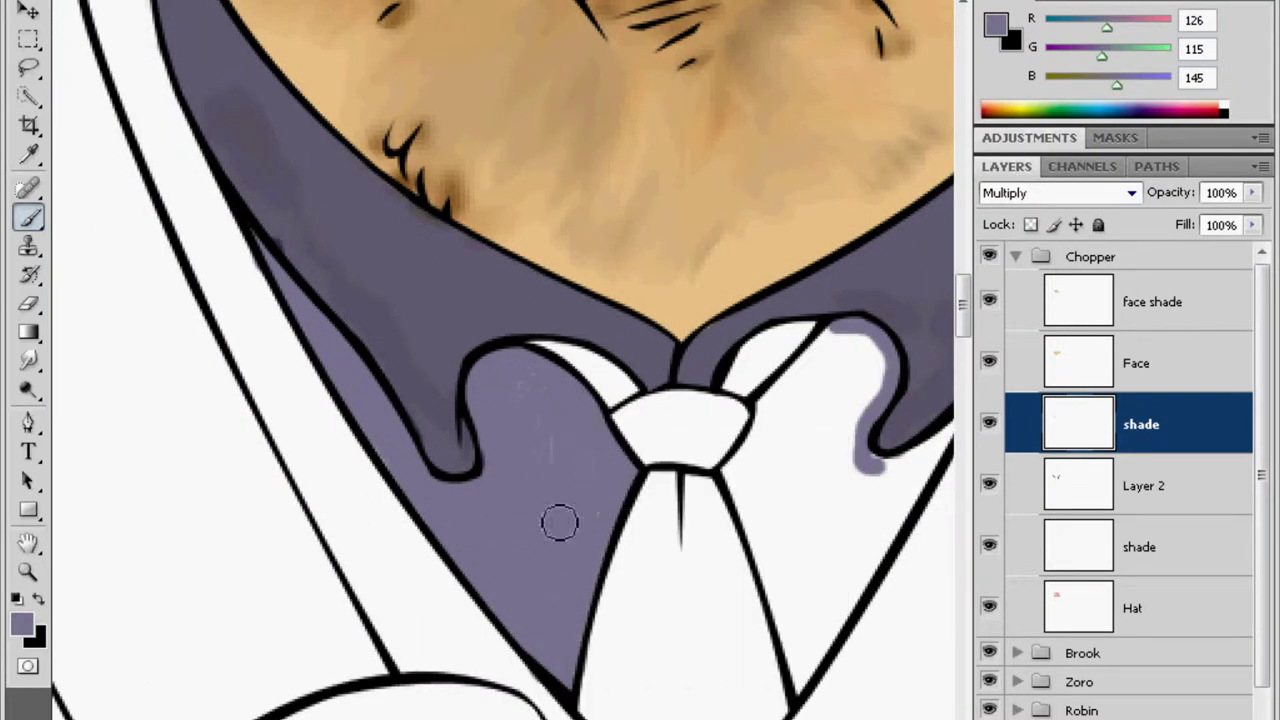
pyautogui.hscroll(5, 559, 522)
pyautogui.moveTo(474, 414)
pyautogui.mouseDown()
pyautogui.moveTo(514, 691)
pyautogui.moveTo(574, 343)
pyautogui.moveTo(506, 503)
pyautogui.moveTo(666, 434)
pyautogui.moveTo(457, 508)
pyautogui.moveTo(445, 588)
pyautogui.mouseUp()
# Erase the purple streak on the tie and dab darker purple spots on a Multiply layer
pyautogui.click(33, 313)
pyautogui.click(20, 625)
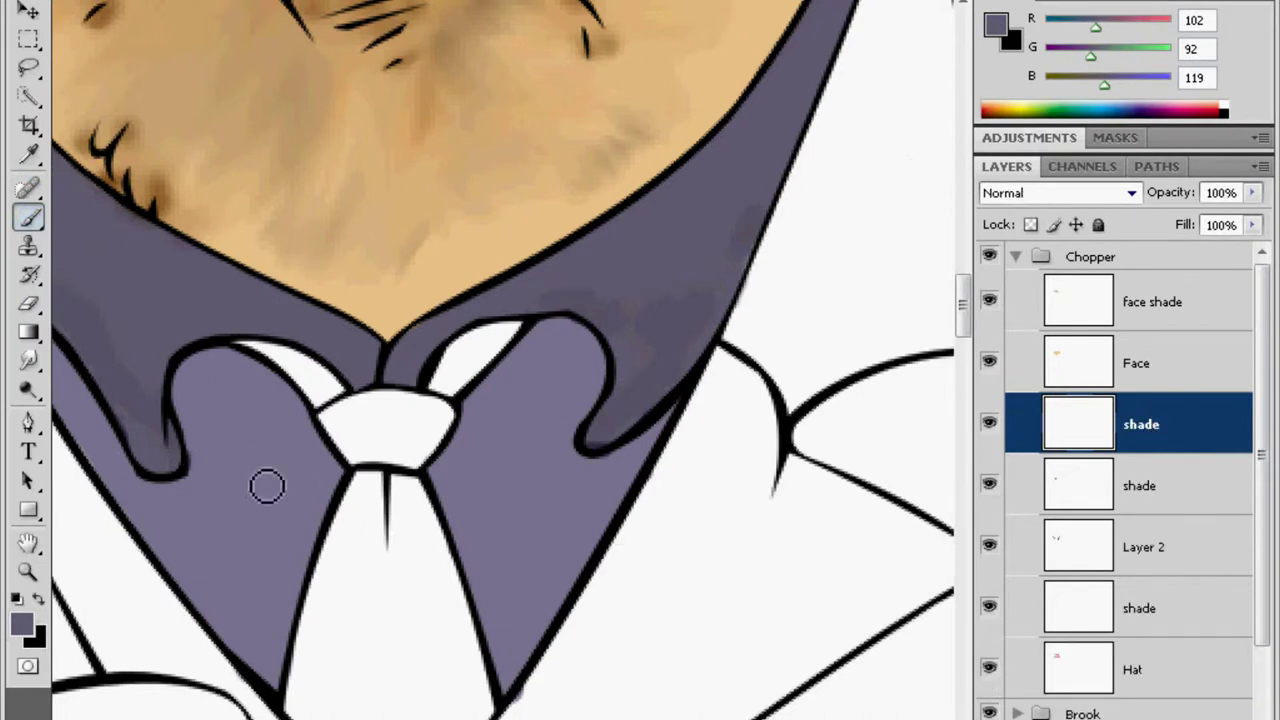
pyautogui.moveTo(266, 486); pyautogui.dragTo(514, 620)
pyautogui.click(1058, 192)
pyautogui.click(1010, 268)
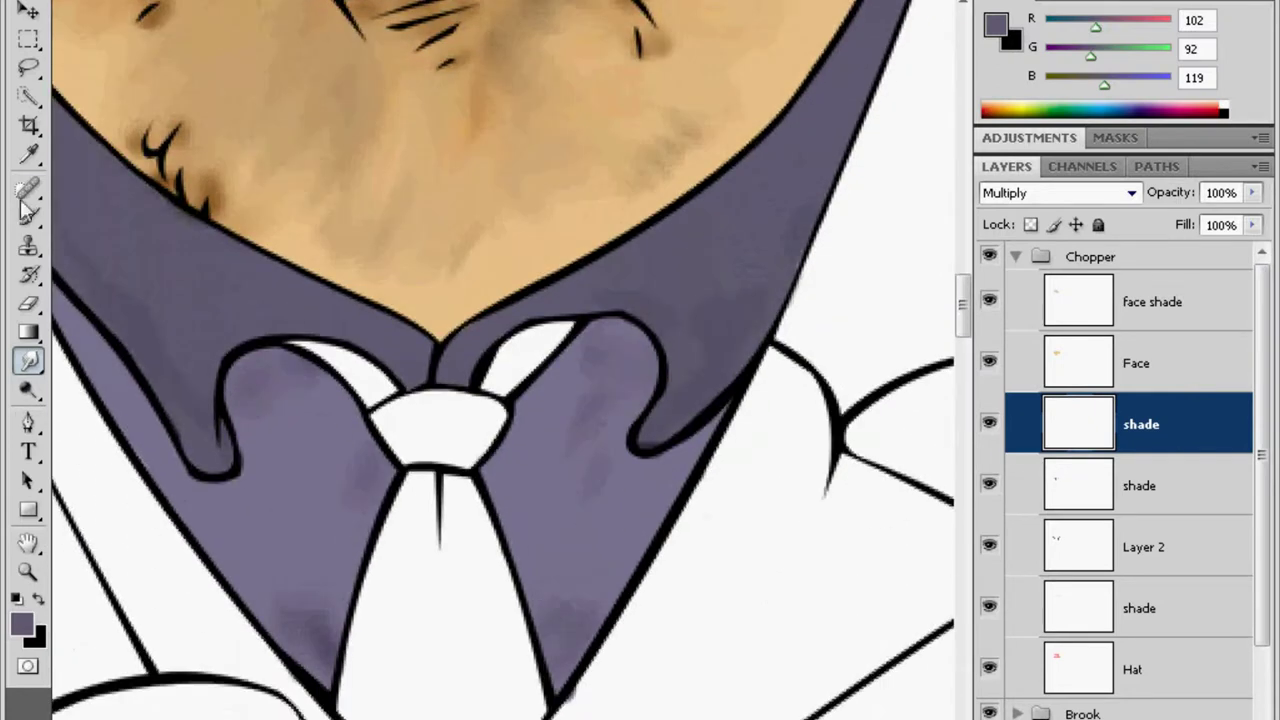
pyautogui.click(20, 624)
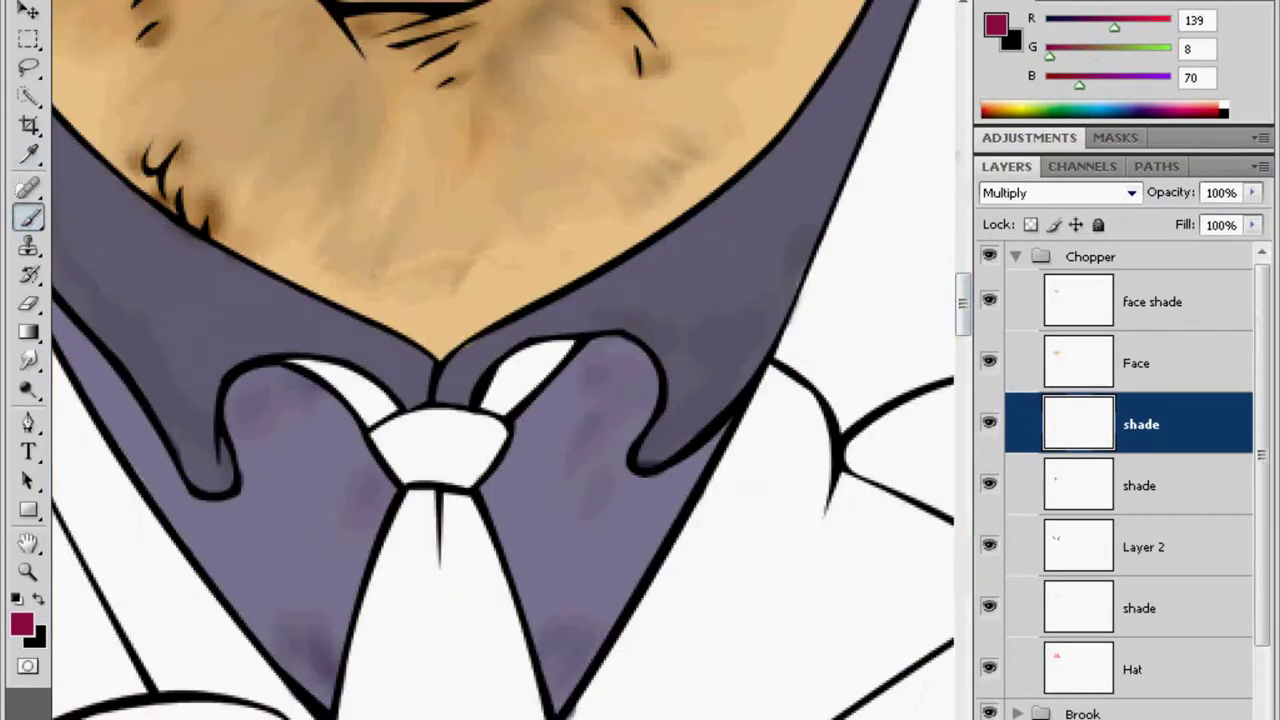
# Paint the tie knot, body and gaps beside the knot solid crimson
pyautogui.moveTo(395, 578)
pyautogui.mouseDown()
pyautogui.moveTo(480, 440)
pyautogui.moveTo(490, 640)
pyautogui.mouseUp()
pyautogui.scroll(-3, 480, 600)
pyautogui.moveTo(370, 480)
pyautogui.mouseDown()
pyautogui.moveTo(445, 688)
pyautogui.moveTo(470, 460)
pyautogui.mouseUp()
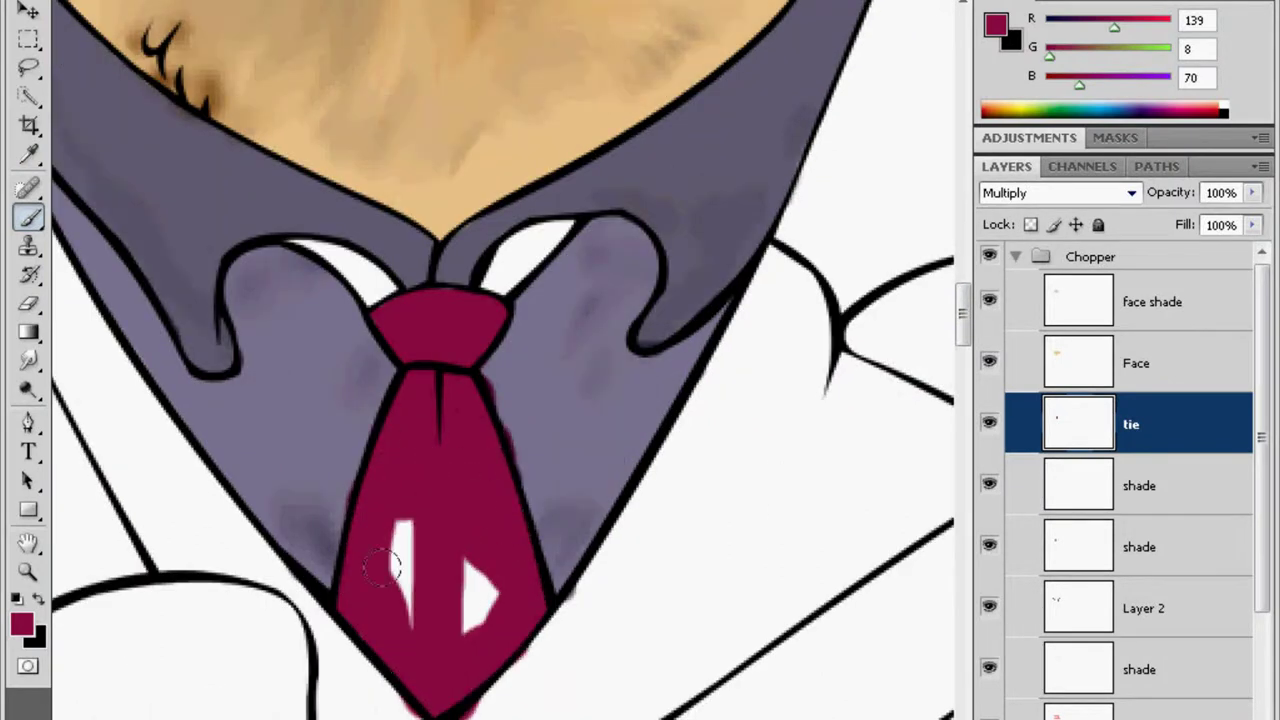
pyautogui.moveTo(400, 530); pyautogui.dragTo(480, 620)
pyautogui.press('r')
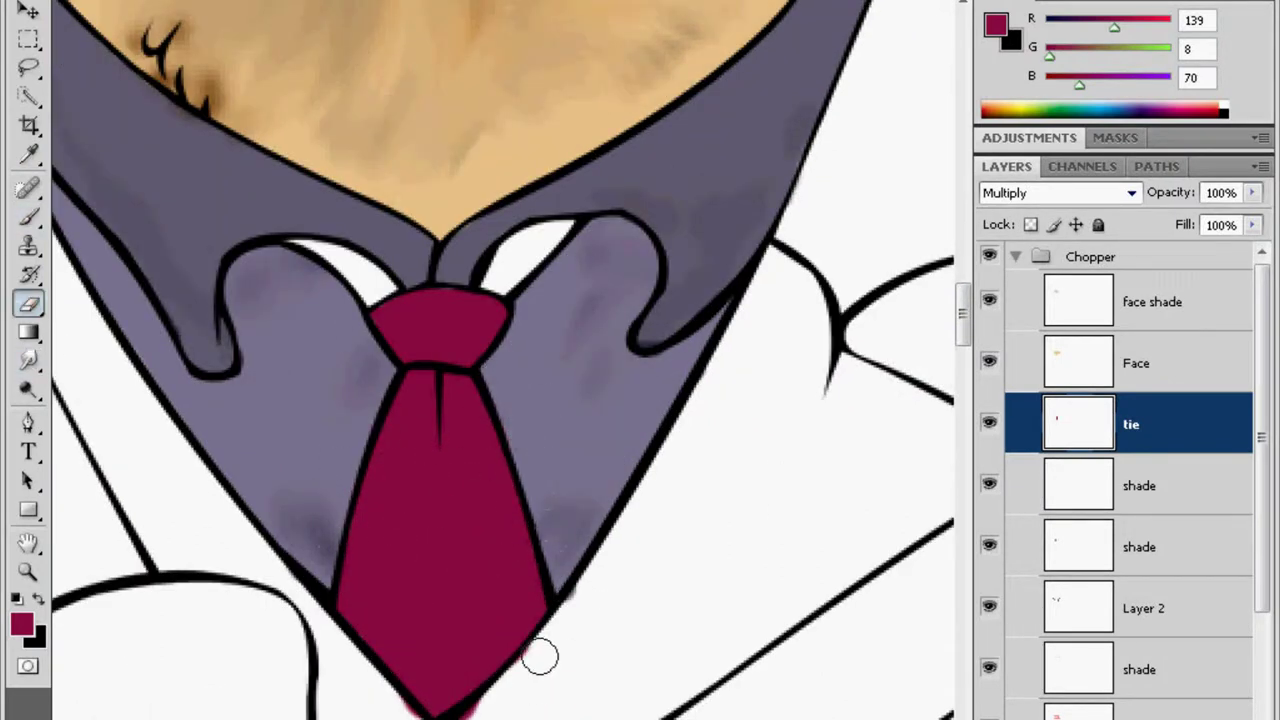
pyautogui.press('b')
pyautogui.scroll(3, 450, 400)
pyautogui.moveTo(320, 350); pyautogui.dragTo(395, 395)
pyautogui.moveTo(500, 385); pyautogui.dragTo(572, 332)
pyautogui.rightClick(322, 355)
# Add darker red shading down the tie on a Multiply shade2 layer, then zoom out
pyautogui.click(28, 152)
pyautogui.click(20, 625)
pyautogui.press('Return')
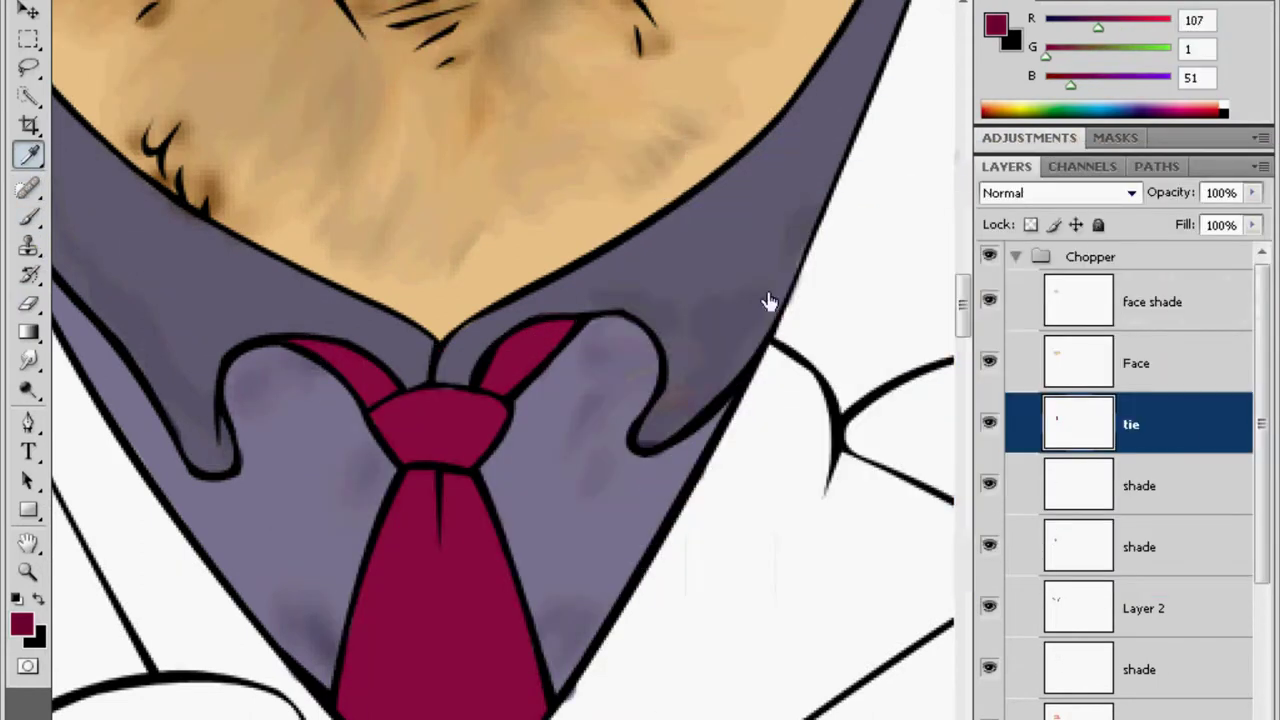
pyautogui.press('b')
pyautogui.moveTo(400, 435); pyautogui.dragTo(373, 395)
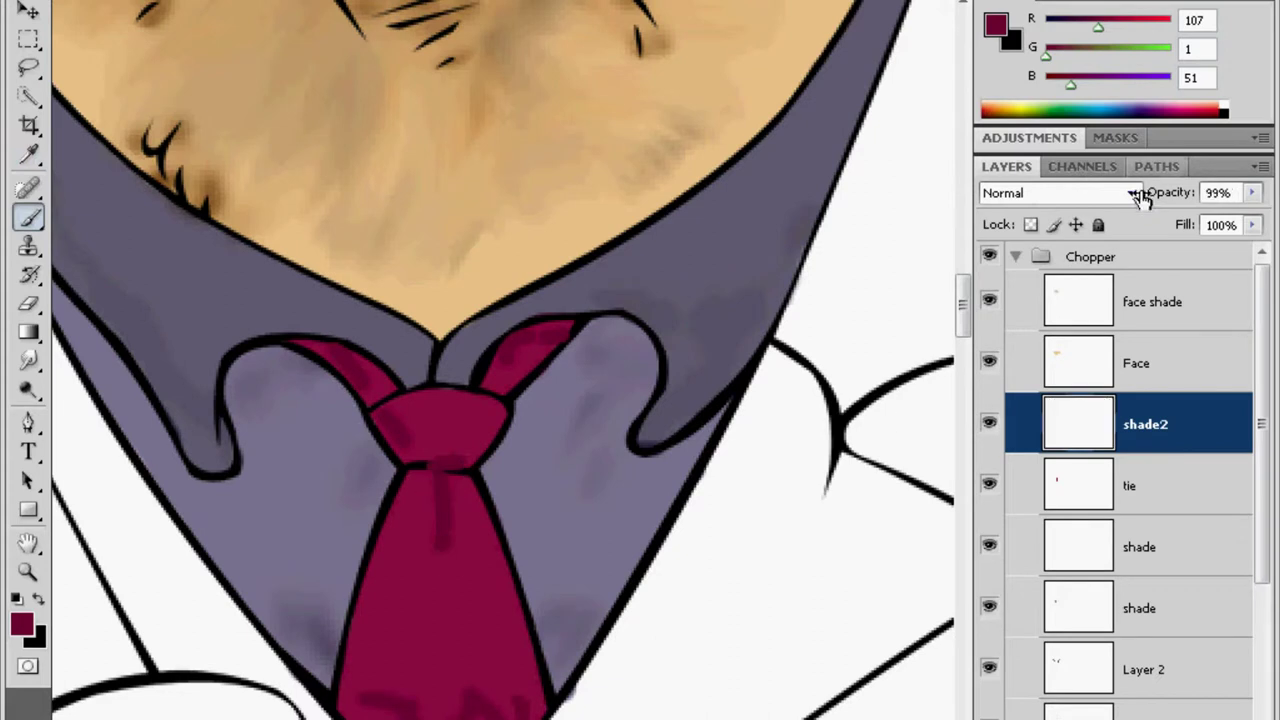
pyautogui.hotkey('shift', 'alt', 'm')
pyautogui.press('o')
pyautogui.moveTo(418, 518); pyautogui.dragTo(445, 550)
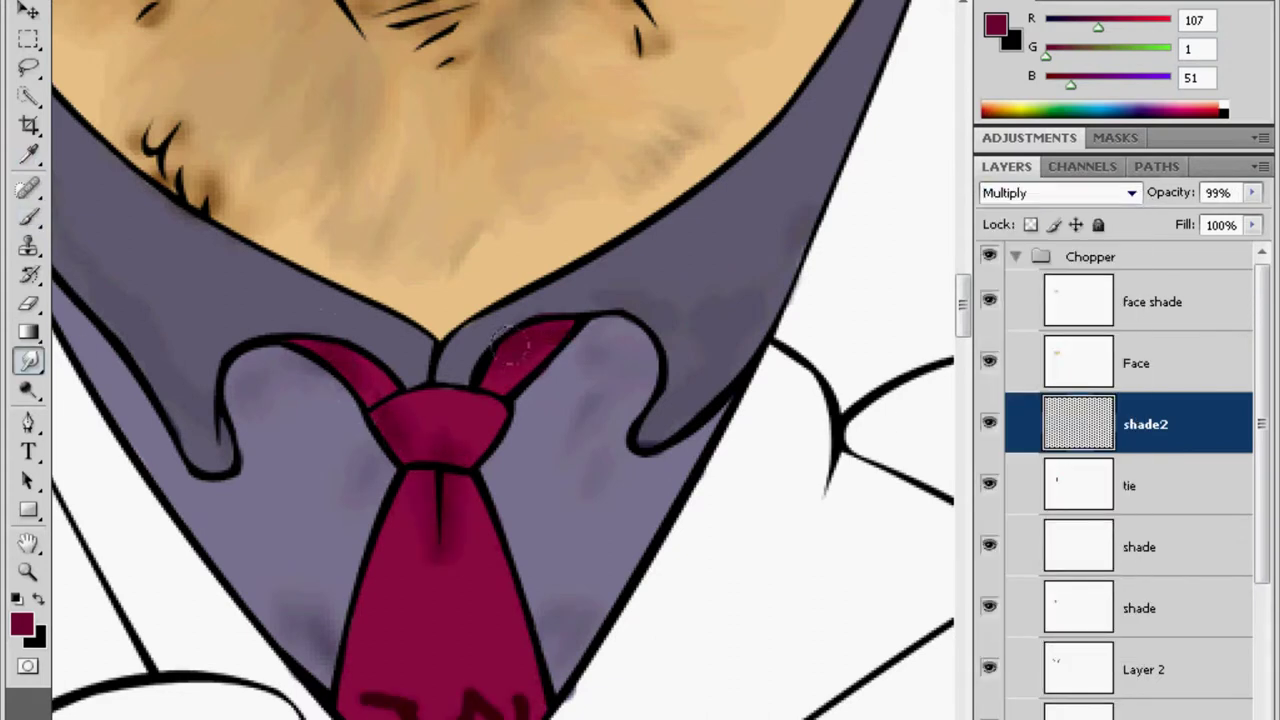
pyautogui.scroll(-1, 470, 685)
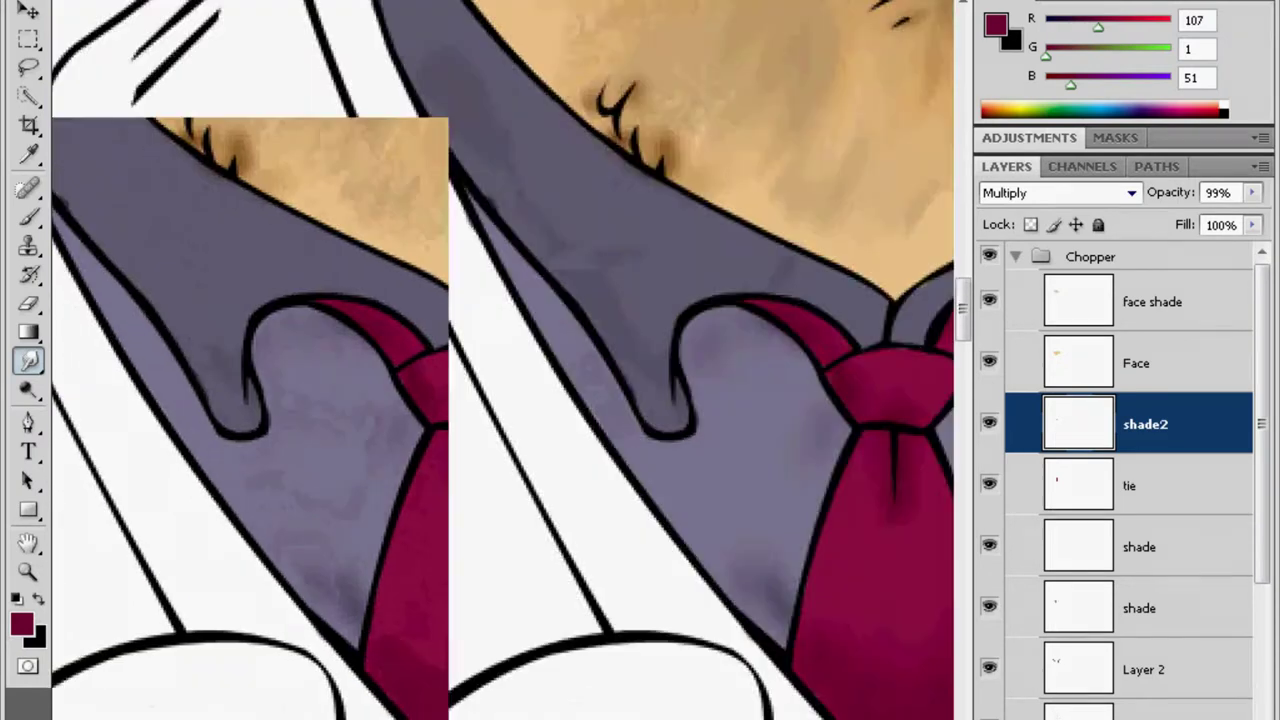
pyautogui.hotkey('ctrl', '-')
pyautogui.hotkey('ctrl', '-')
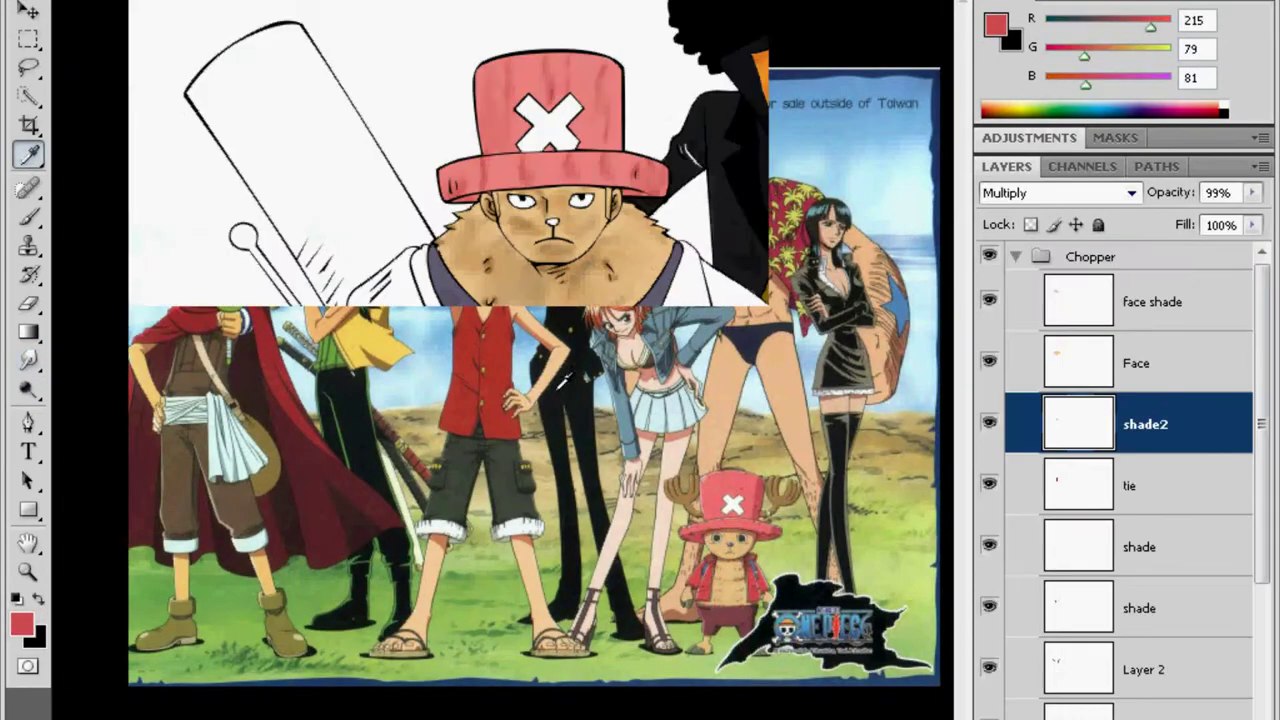
# Create a new layer named 'jacket' set to Multiply blending
pyautogui.press('b')
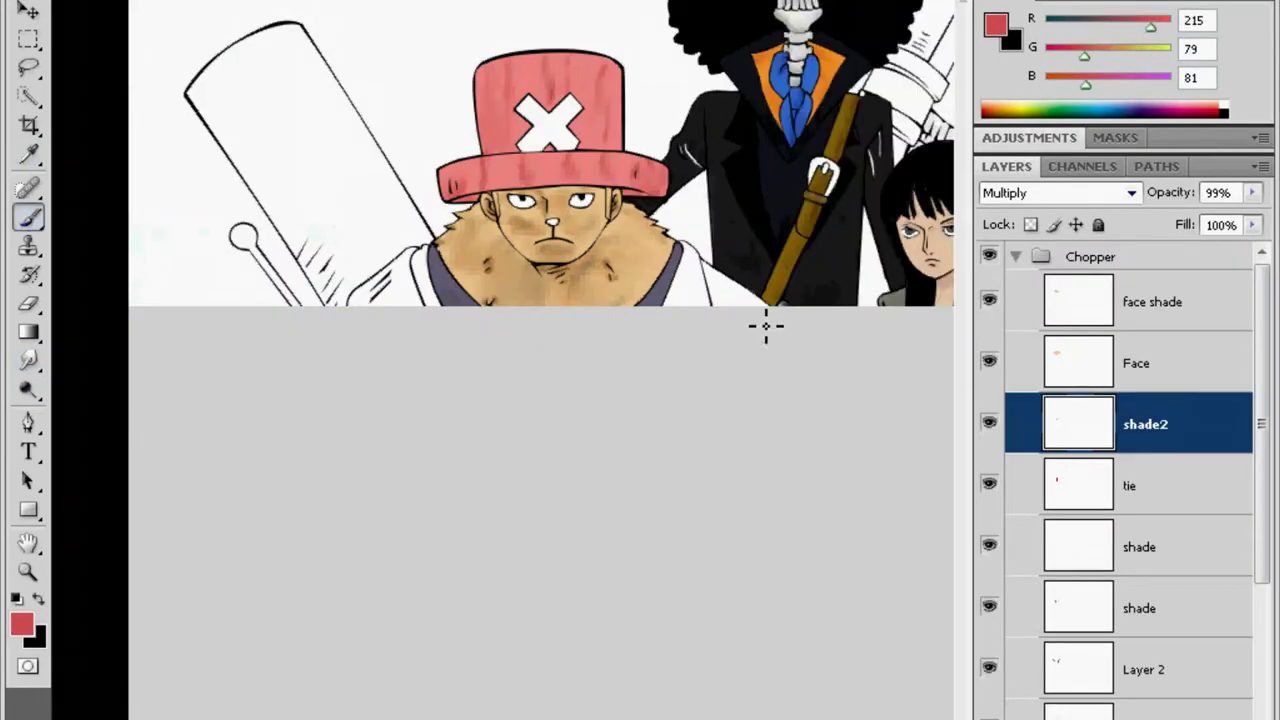
pyautogui.rightClick(690, 410)
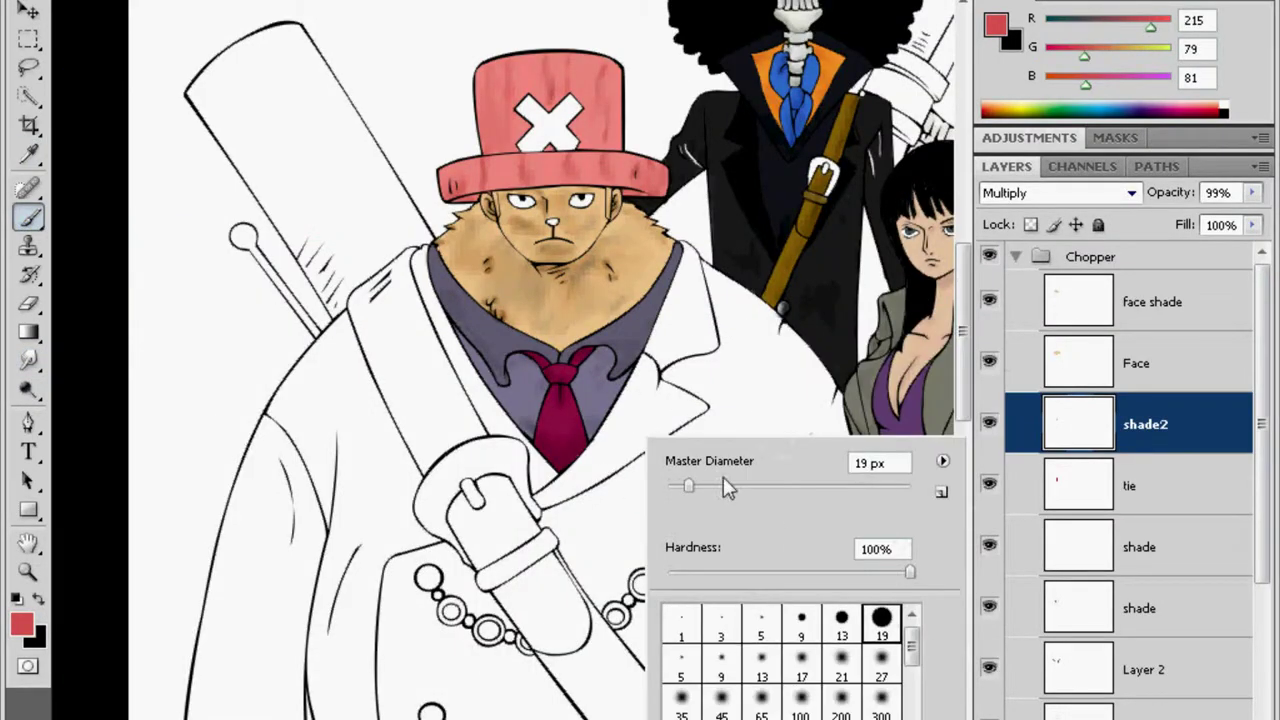
pyautogui.hotkey('ctrl', 'shift', 'alt', 'n')
pyautogui.write('jacket')
pyautogui.press('Return')
pyautogui.hotkey('ctrl', '+')
pyautogui.hotkey('shift', 'alt', 'm')
# Brush red over the upper jacket, along its left and lower edges
pyautogui.moveTo(891, 286)
pyautogui.mouseDown()
pyautogui.moveTo(805, 370)
pyautogui.moveTo(700, 540)
pyautogui.moveTo(860, 270)
pyautogui.mouseUp()
pyautogui.moveTo(800, 300); pyautogui.dragTo(500, 500)
pyautogui.moveTo(620, 520)
pyautogui.mouseDown()
pyautogui.moveTo(518, 472)
pyautogui.moveTo(565, 375)
pyautogui.moveTo(784, 343)
pyautogui.mouseUp()
pyautogui.rightClick(606, 402)
pyautogui.click(591, 343)
pyautogui.click(390, 677)
pyautogui.rightClick(240, 320)
pyautogui.moveTo(390, 677)
pyautogui.mouseDown()
pyautogui.moveTo(240, 320)
pyautogui.moveTo(262, 420)
pyautogui.mouseUp()
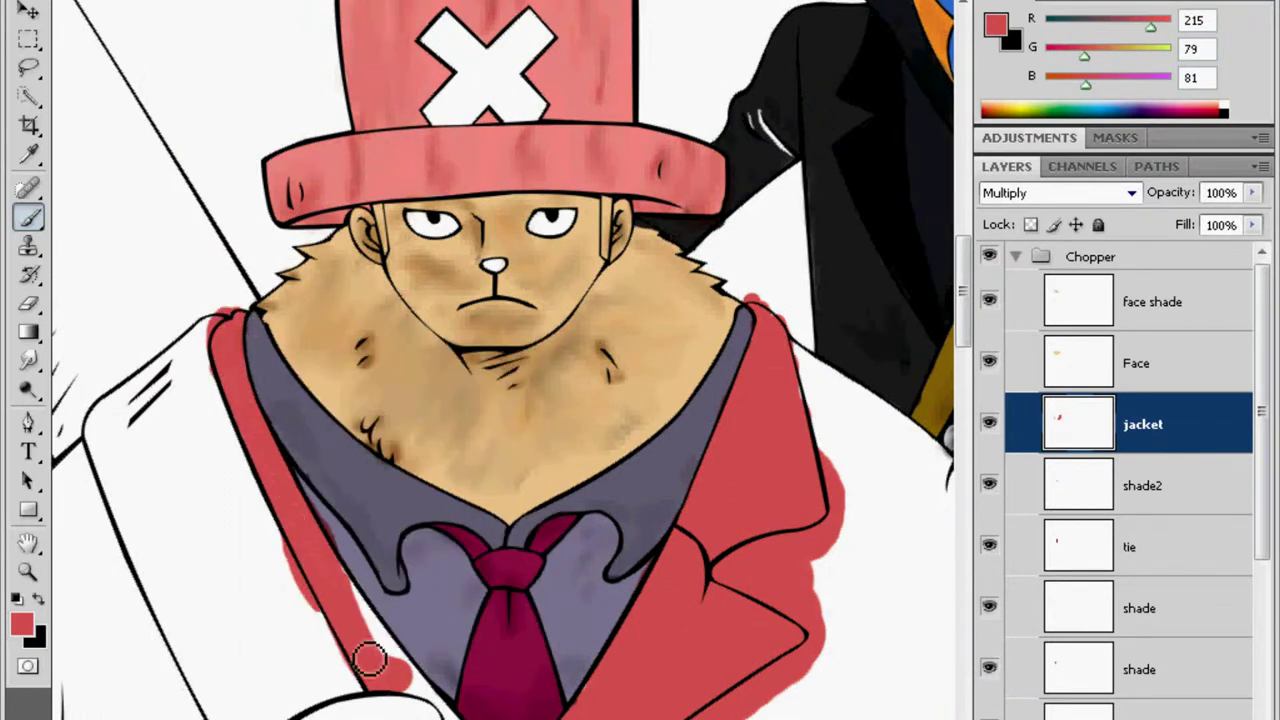
pyautogui.moveTo(486, 667); pyautogui.dragTo(430, 495)
pyautogui.moveTo(460, 610); pyautogui.dragTo(550, 628)
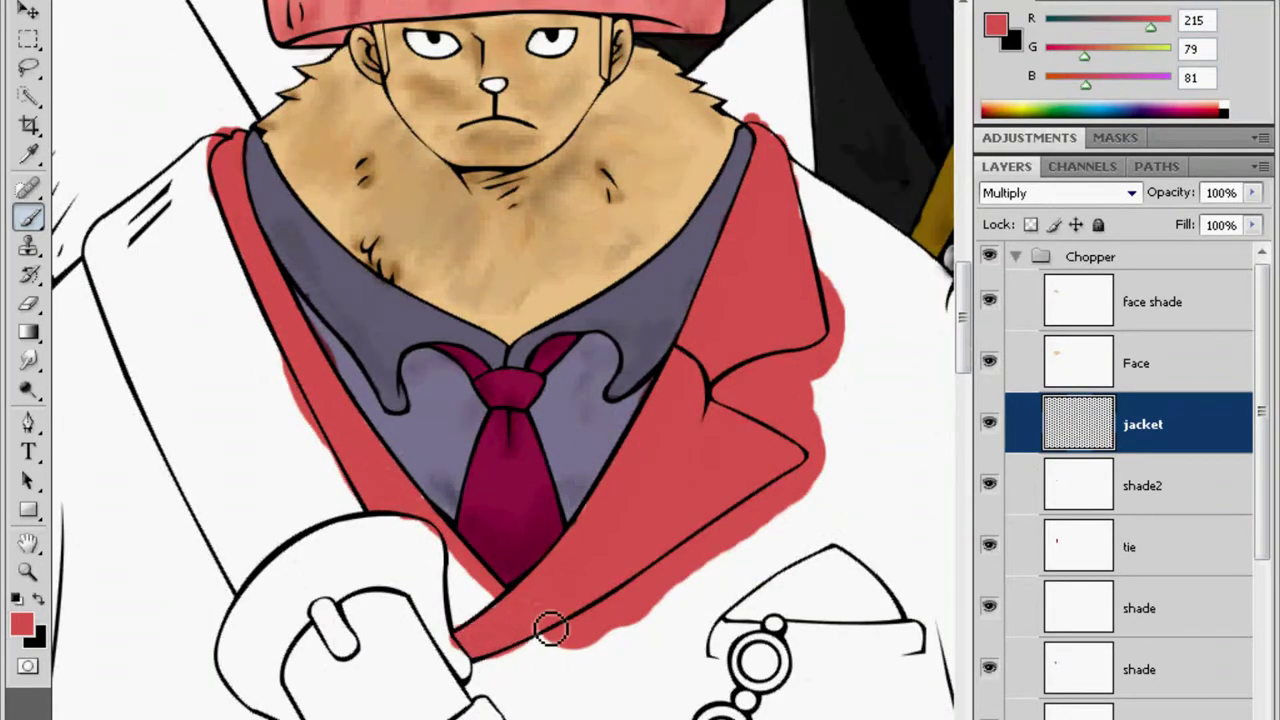
# Erase red overspill past the jacket's right and lower outlines
pyautogui.press('e')
pyautogui.rightClick(220, 125)
pyautogui.press('Return')
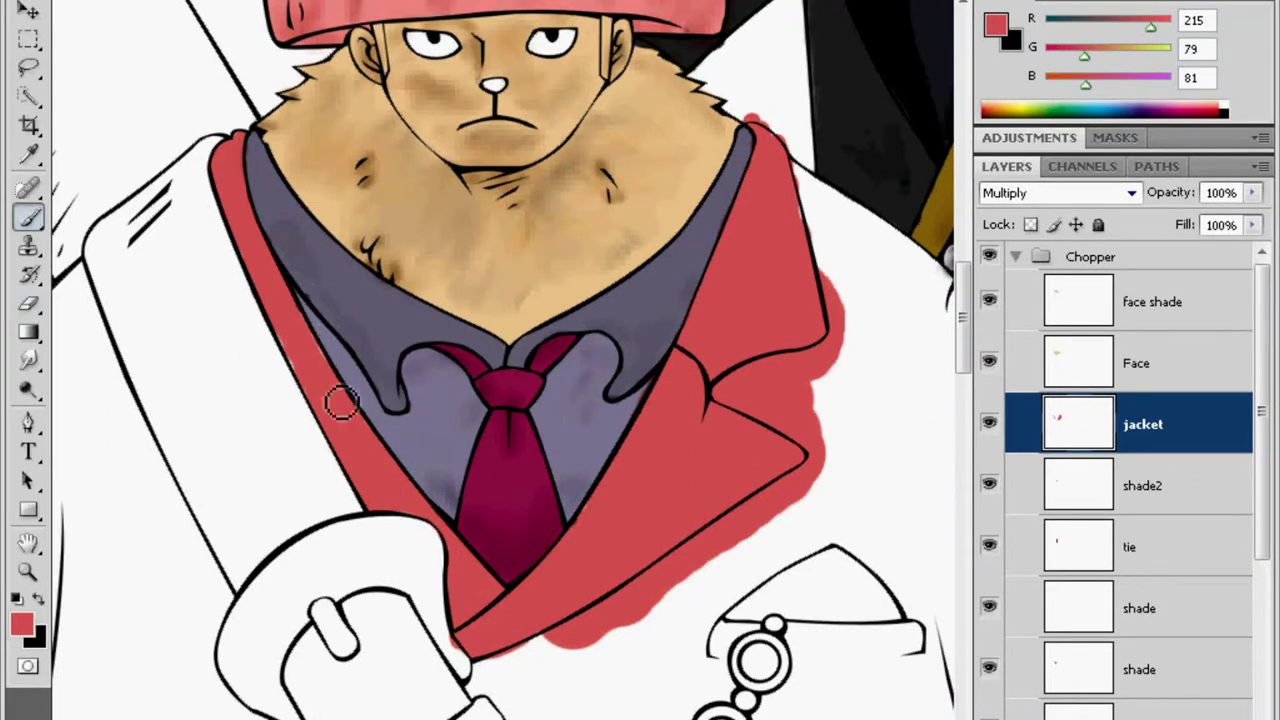
pyautogui.moveTo(756, 111)
pyautogui.mouseDown()
pyautogui.moveTo(770, 440)
pyautogui.moveTo(597, 619)
pyautogui.moveTo(806, 426)
pyautogui.mouseUp()
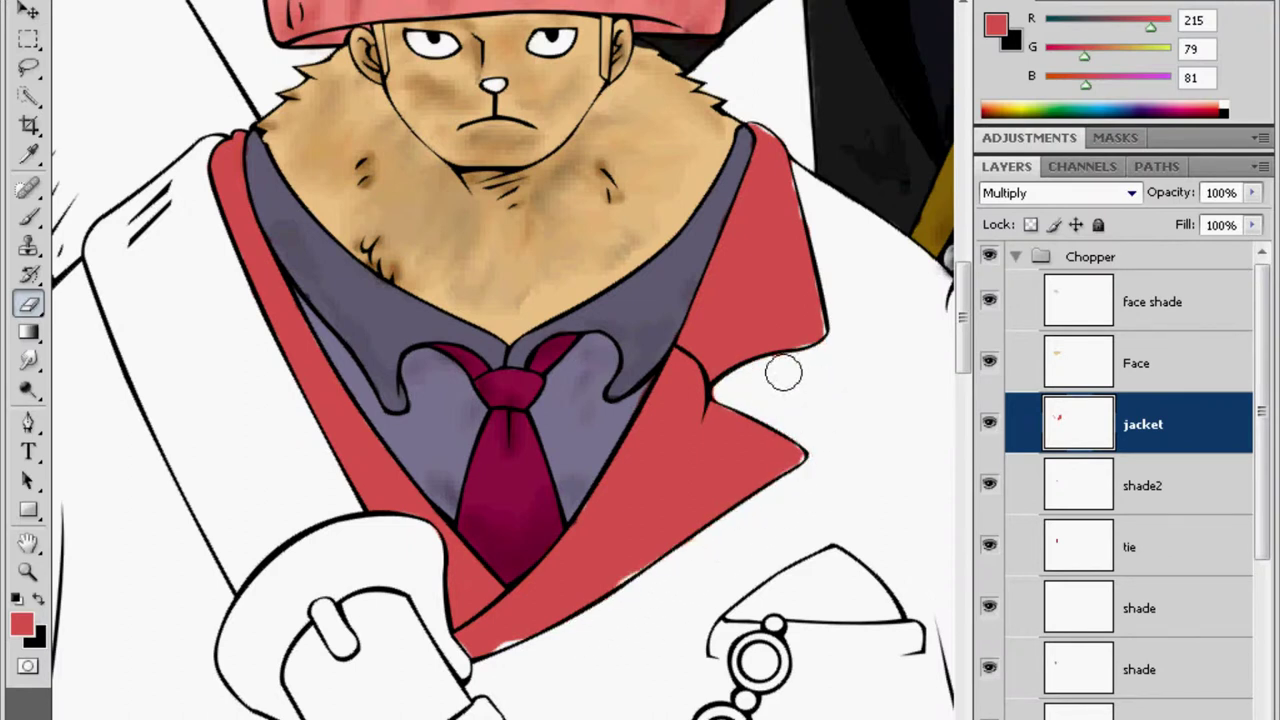
pyautogui.click(822, 283)
pyautogui.press('e')
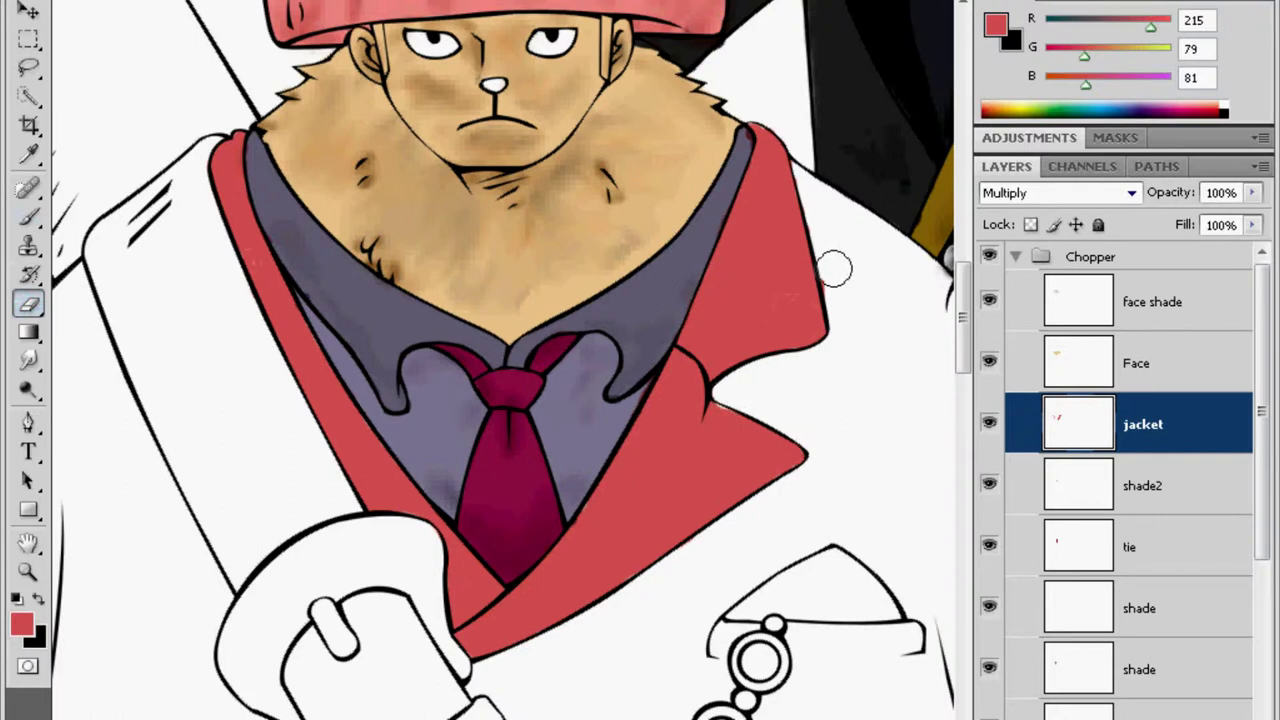
pyautogui.scroll(-5, 871, 334)
pyautogui.scroll(-1, 871, 334)
pyautogui.hscroll(-5, 871, 334)
# Paint the left sleeve and the area around the beads toward the buckle red
pyautogui.press('b')
pyautogui.moveTo(295, 232)
pyautogui.mouseDown()
pyautogui.moveTo(275, 325)
pyautogui.moveTo(430, 430)
pyautogui.mouseUp()
pyautogui.scroll(-5, 300, 450)
pyautogui.moveTo(280, 547)
pyautogui.mouseDown()
pyautogui.moveTo(369, 275)
pyautogui.moveTo(470, 160)
pyautogui.mouseUp()
pyautogui.scroll(2, 365, 425)
pyautogui.scroll(3, 365, 425)
pyautogui.moveTo(364, 425); pyautogui.dragTo(149, 529)
pyautogui.scroll(-3, 423, 363)
pyautogui.scroll(-1, 114, 351)
pyautogui.scroll(-2, 443, 410)
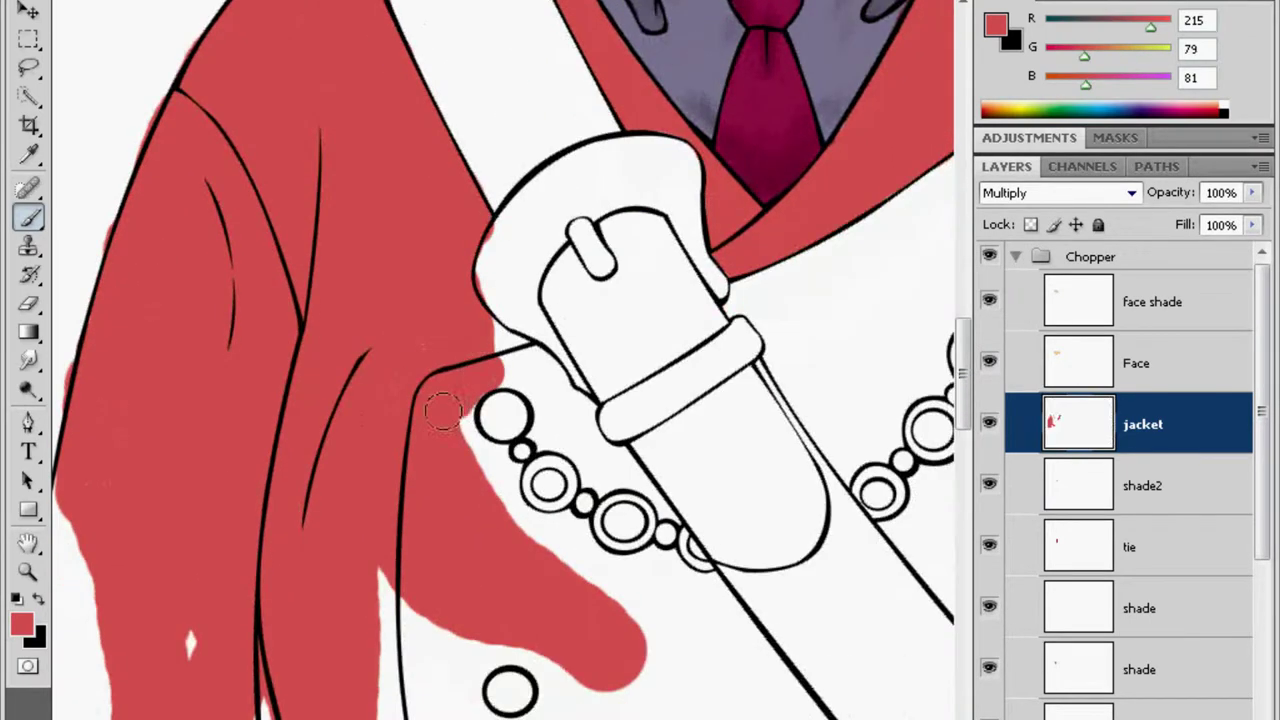
pyautogui.moveTo(540, 393); pyautogui.dragTo(690, 510)
pyautogui.rightClick(520, 345)
pyautogui.moveTo(563, 414); pyautogui.dragTo(605, 422)
pyautogui.press('Return')
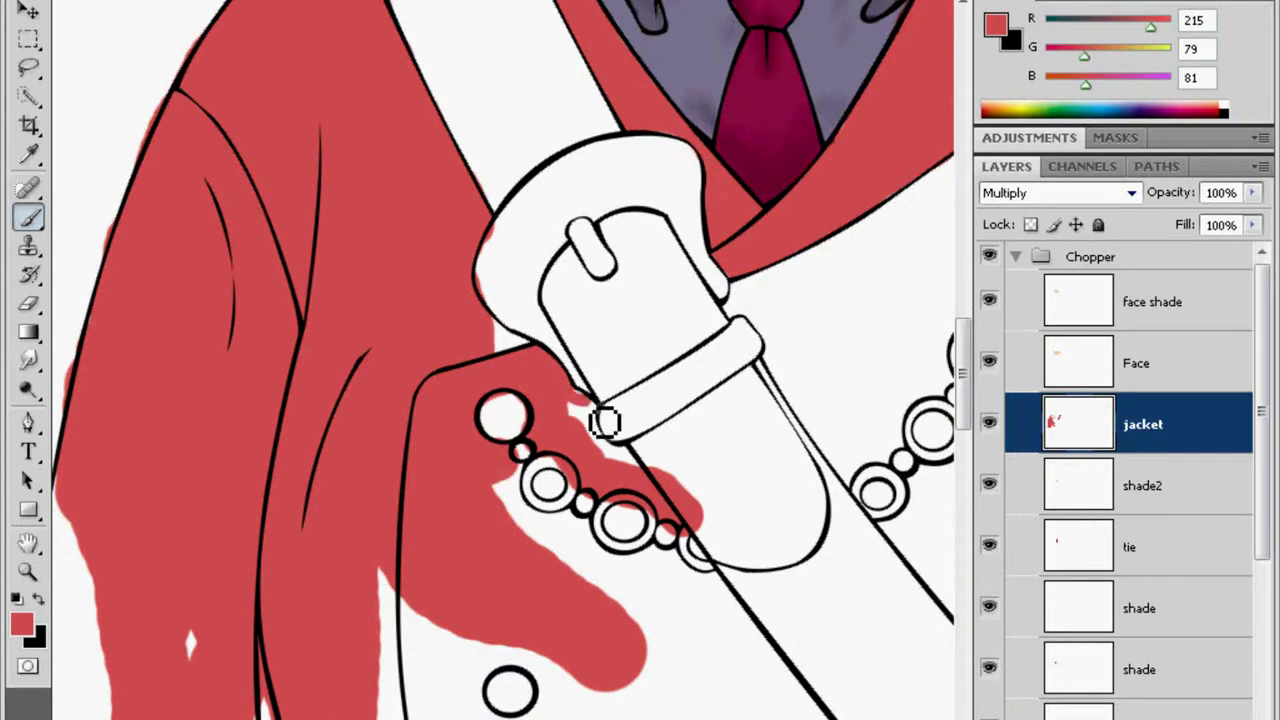
# Fill the lower jacket and a strip along the sword line red with a smaller brush
pyautogui.scroll(-3, 607, 432)
pyautogui.hscroll(-2, 607, 432)
pyautogui.moveTo(230, 150)
pyautogui.mouseDown()
pyautogui.moveTo(343, 700)
pyautogui.moveTo(228, 703)
pyautogui.moveTo(349, 606)
pyautogui.mouseUp()
pyautogui.scroll(-3, 349, 606)
pyautogui.moveTo(480, 260); pyautogui.dragTo(870, 620)
pyautogui.moveTo(560, 330)
pyautogui.mouseDown()
pyautogui.moveTo(628, 548)
pyautogui.moveTo(700, 550)
pyautogui.mouseUp()
pyautogui.hscroll(8, 628, 548)
pyautogui.scroll(4, 300, 340)
pyautogui.moveTo(230, 300)
pyautogui.mouseDown()
pyautogui.moveTo(300, 340)
pyautogui.moveTo(225, 348)
pyautogui.moveTo(400, 560)
pyautogui.moveTo(428, 220)
pyautogui.moveTo(500, 270)
pyautogui.moveTo(477, 450)
pyautogui.mouseUp()
pyautogui.scroll(-3, 477, 450)
pyautogui.hscroll(4, 477, 450)
pyautogui.moveTo(300, 560)
pyautogui.mouseDown()
pyautogui.moveTo(394, 529)
pyautogui.moveTo(150, 430)
pyautogui.mouseUp()
pyautogui.moveTo(430, 275)
pyautogui.mouseDown()
pyautogui.moveTo(755, 560)
pyautogui.moveTo(686, 586)
pyautogui.moveTo(537, 549)
pyautogui.moveTo(605, 553)
pyautogui.mouseUp()
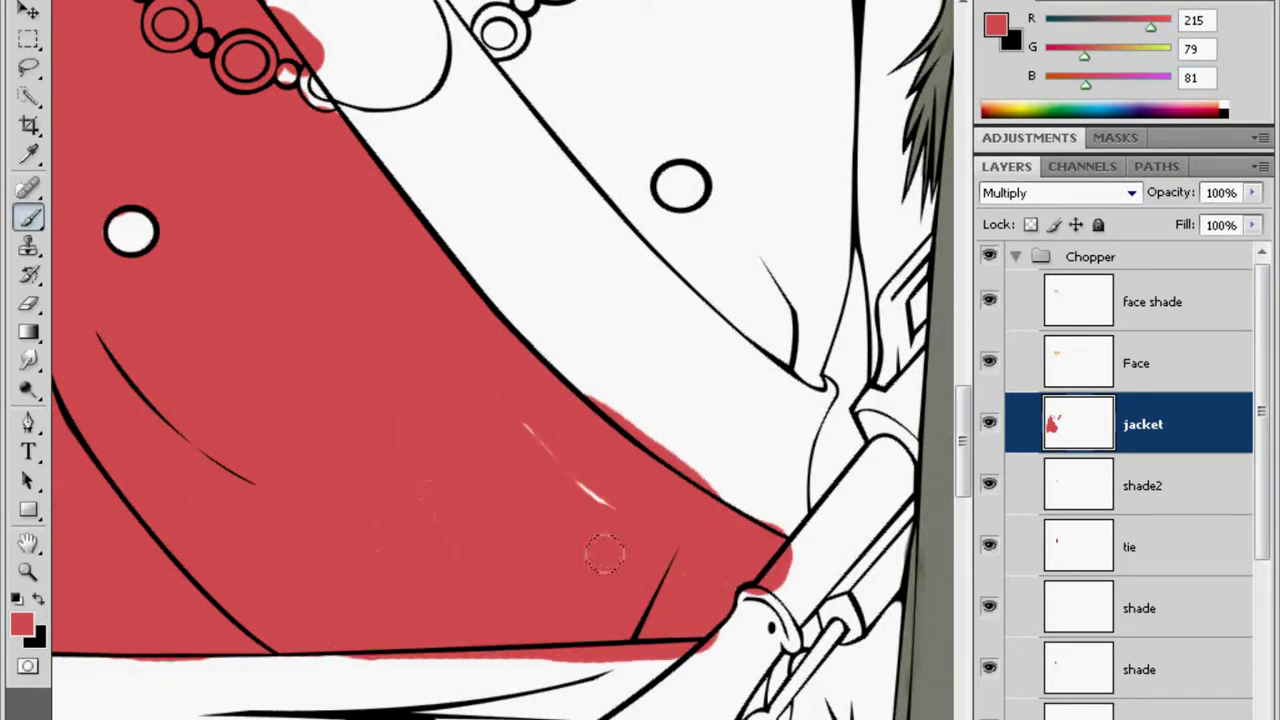
# Erase red overflow below the jacket's bottom line and off the pearls
pyautogui.moveTo(743, 652); pyautogui.dragTo(560, 665)
pyautogui.hscroll(-4, 472, 677)
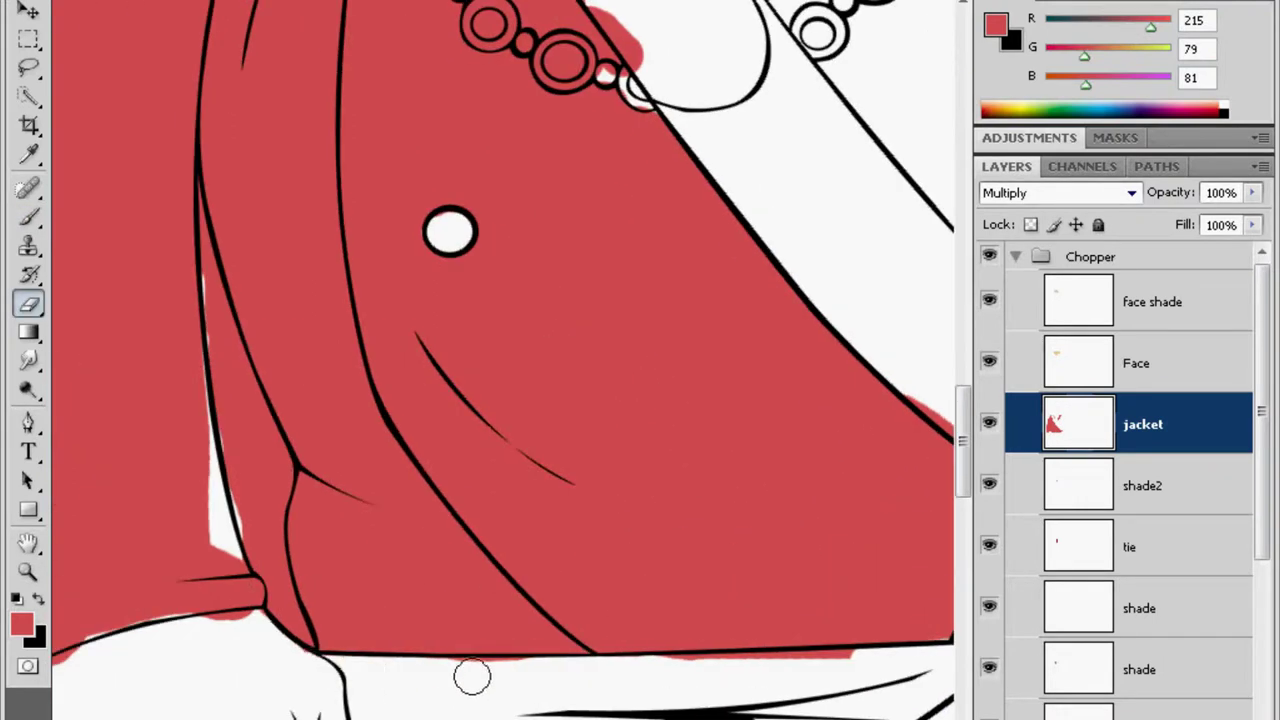
pyautogui.moveTo(835, 667); pyautogui.dragTo(690, 662)
pyautogui.hscroll(-4, 690, 662)
pyautogui.scroll(2, 665, 667)
pyautogui.moveTo(320, 600); pyautogui.dragTo(290, 465)
pyautogui.scroll(4, 491, 35)
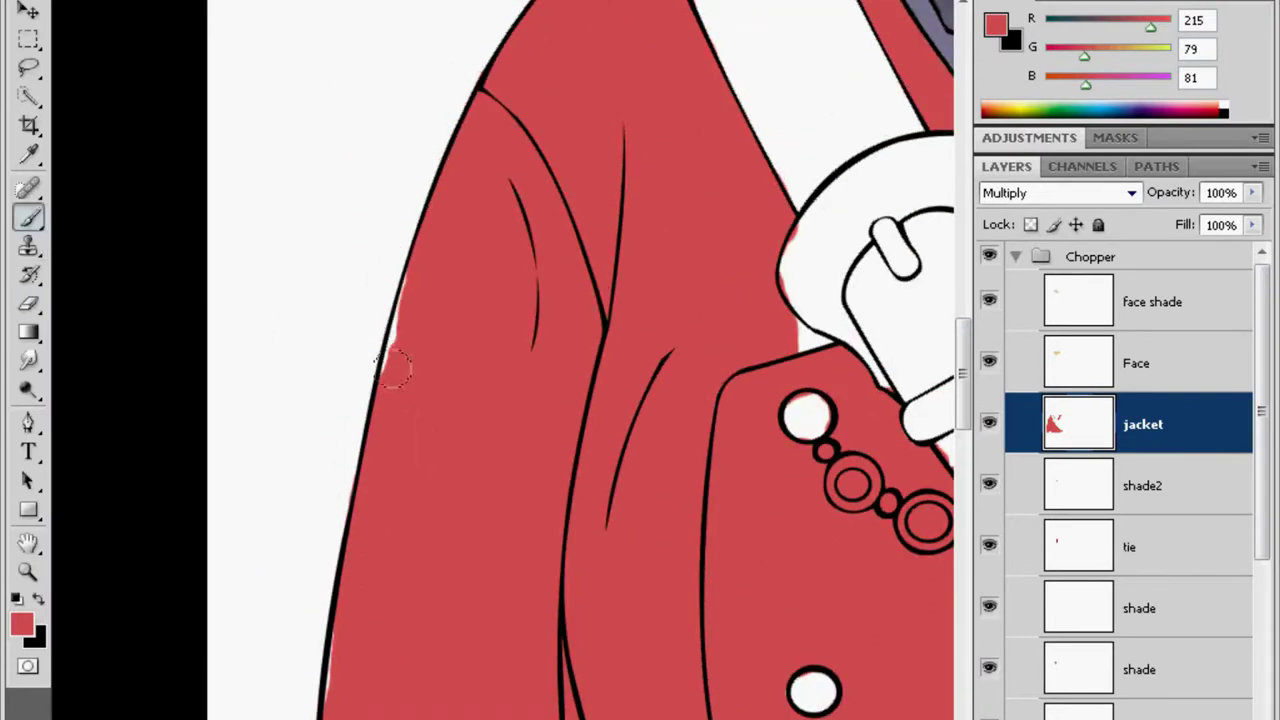
pyautogui.scroll(-2, 349, 508)
pyautogui.scroll(5, 349, 508)
pyautogui.click(28, 305)
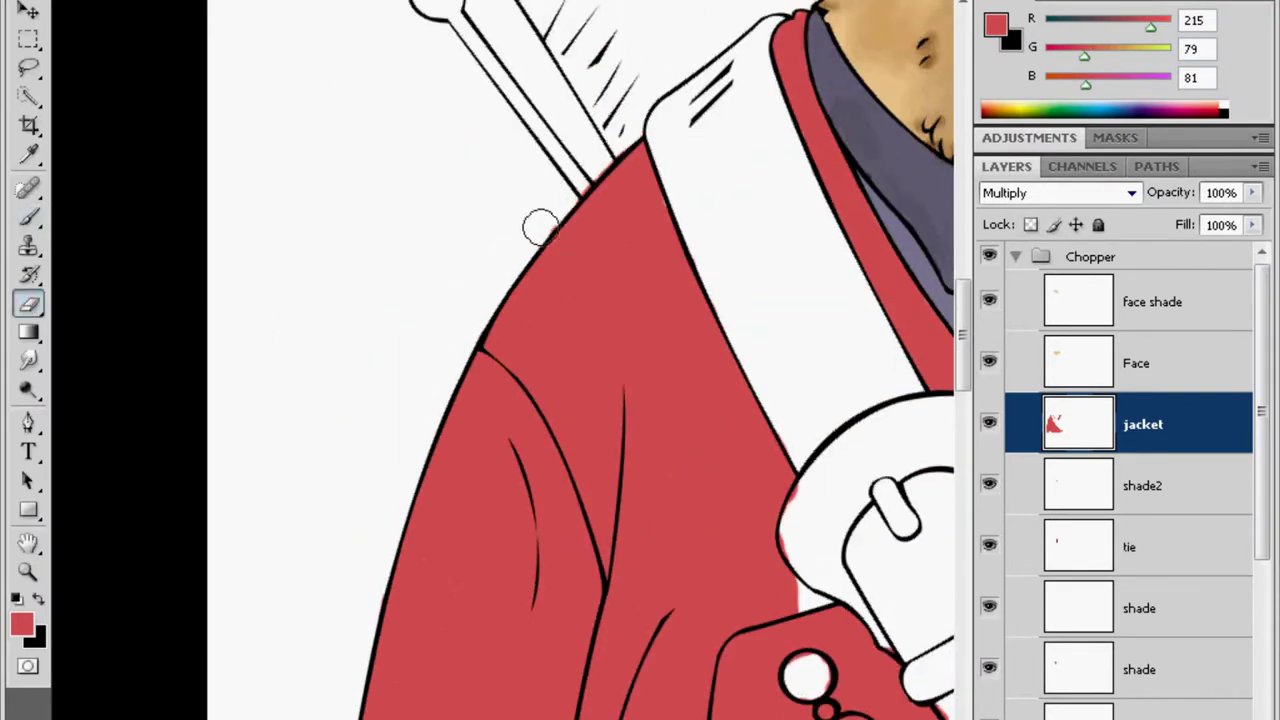
pyautogui.scroll(-2, 540, 228)
pyautogui.scroll(2, 310, 338)
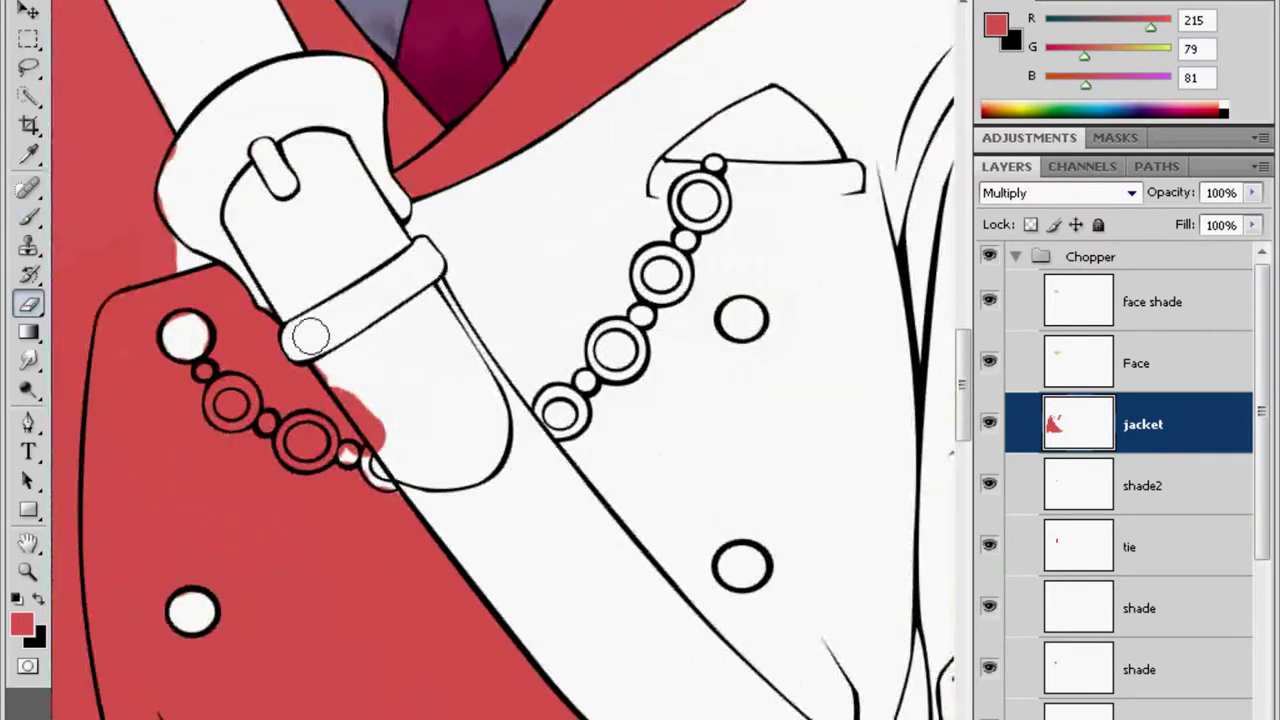
pyautogui.click(28, 305)
pyautogui.moveTo(185, 332); pyautogui.dragTo(232, 407)
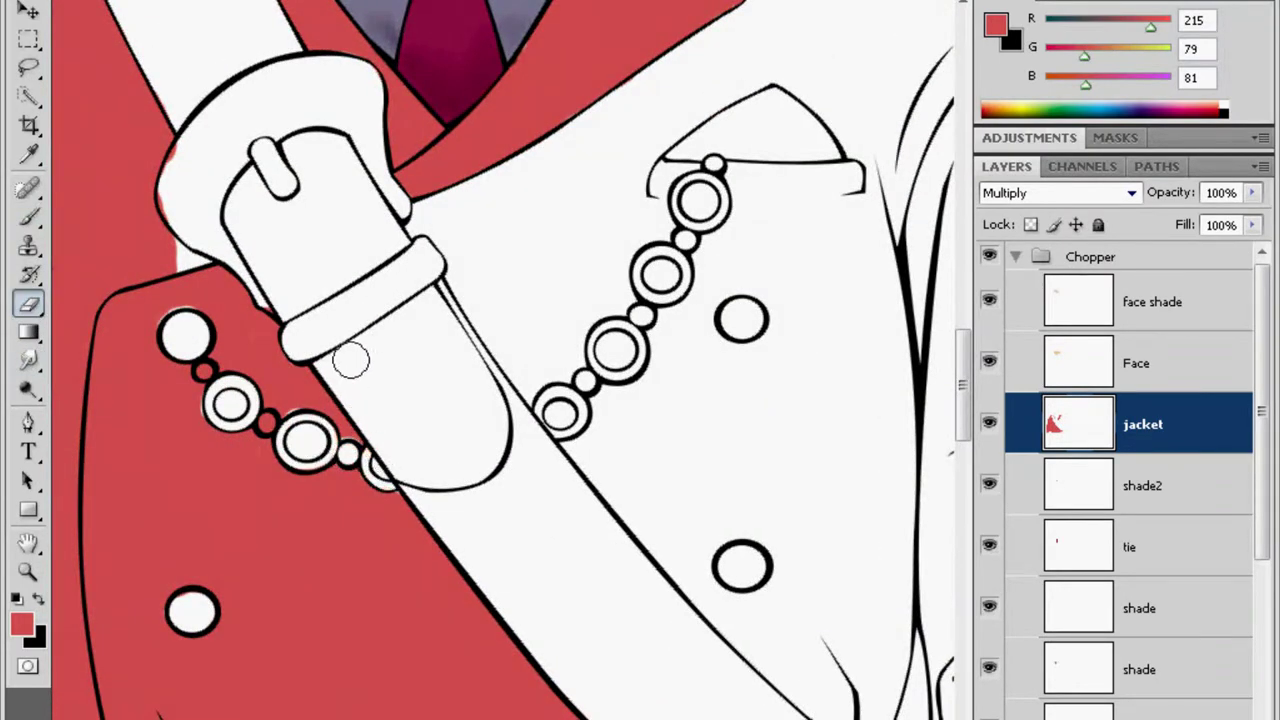
pyautogui.moveTo(350, 360); pyautogui.dragTo(20, 700)
# Paint the remaining white jacket areas around the shoulder and pearls red
pyautogui.press('b')
pyautogui.moveTo(363, 277)
pyautogui.mouseDown()
pyautogui.moveTo(480, 130)
pyautogui.moveTo(605, 285)
pyautogui.moveTo(640, 380)
pyautogui.mouseUp()
pyautogui.moveTo(560, 170); pyautogui.dragTo(420, 330)
pyautogui.rightClick(285, 445)
pyautogui.moveTo(195, 430); pyautogui.dragTo(230, 497)
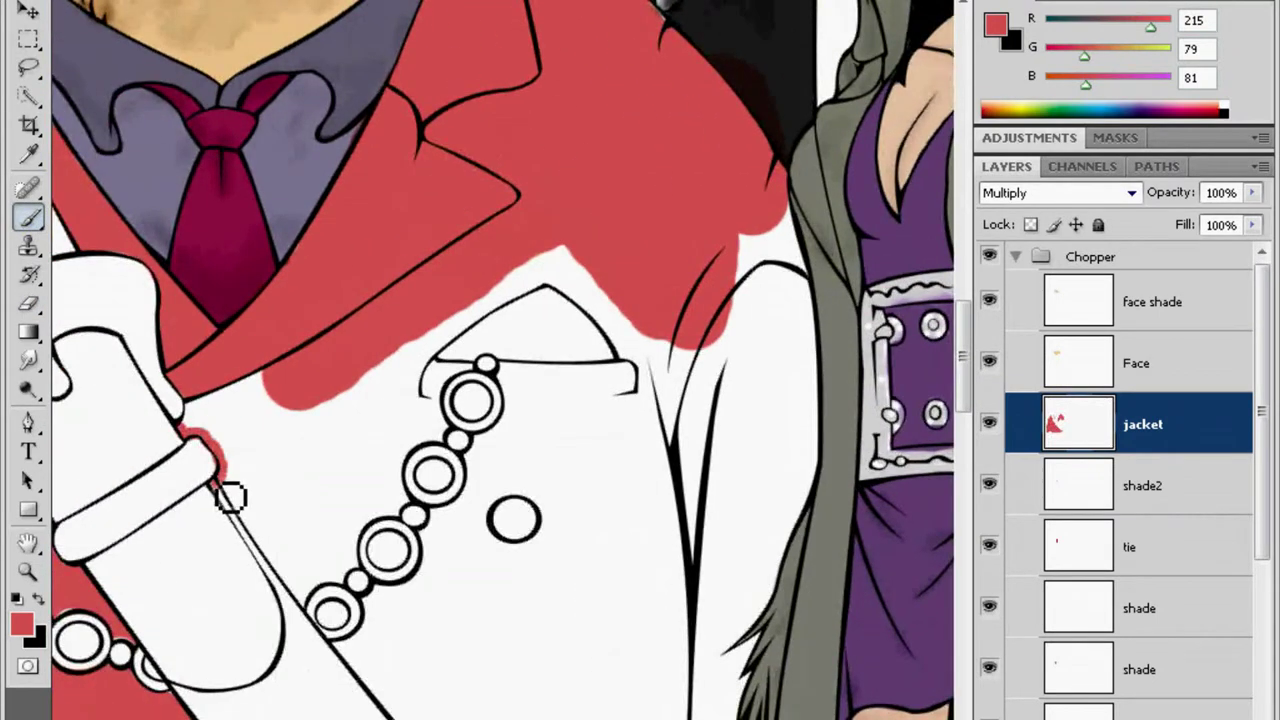
pyautogui.rightClick(292, 518)
pyautogui.moveTo(200, 414)
pyautogui.mouseDown()
pyautogui.moveTo(237, 449)
pyautogui.moveTo(409, 357)
pyautogui.moveTo(333, 462)
pyautogui.moveTo(570, 265)
pyautogui.moveTo(637, 423)
pyautogui.moveTo(534, 251)
pyautogui.moveTo(445, 455)
pyautogui.moveTo(590, 560)
pyautogui.mouseUp()
pyautogui.rightClick(594, 560)
pyautogui.moveTo(520, 600)
pyautogui.mouseDown()
pyautogui.moveTo(720, 240)
pyautogui.moveTo(790, 430)
pyautogui.moveTo(786, 418)
pyautogui.mouseUp()
pyautogui.scroll(-5, 786, 418)
pyautogui.moveTo(730, 120)
pyautogui.mouseDown()
pyautogui.moveTo(625, 400)
pyautogui.moveTo(350, 400)
pyautogui.moveTo(601, 524)
pyautogui.moveTo(420, 300)
pyautogui.moveTo(460, 370)
pyautogui.mouseUp()
pyautogui.scroll(-1, 710, 395)
pyautogui.rightClick(710, 395)
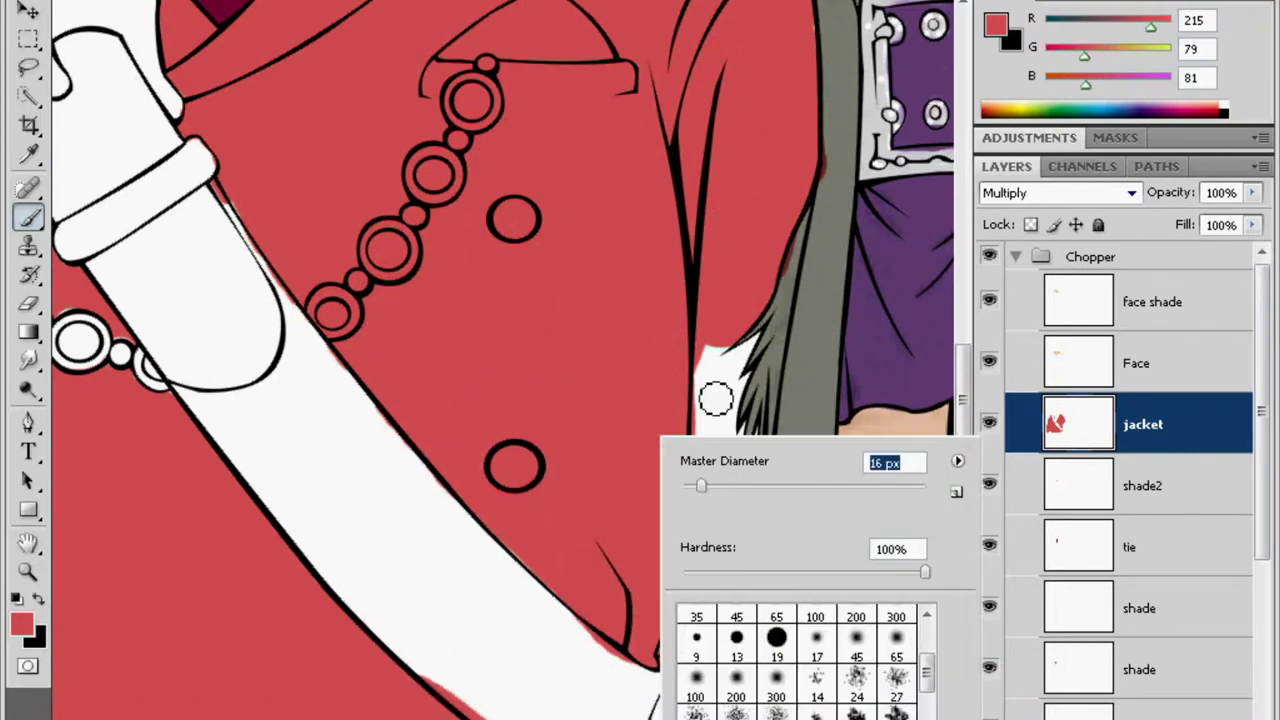
pyautogui.moveTo(730, 372); pyautogui.dragTo(724, 540)
pyautogui.scroll(-3, 700, 480)
# Brush red into the white gaps beside Chopper's grey fur
pyautogui.scroll(-2, 640, 460)
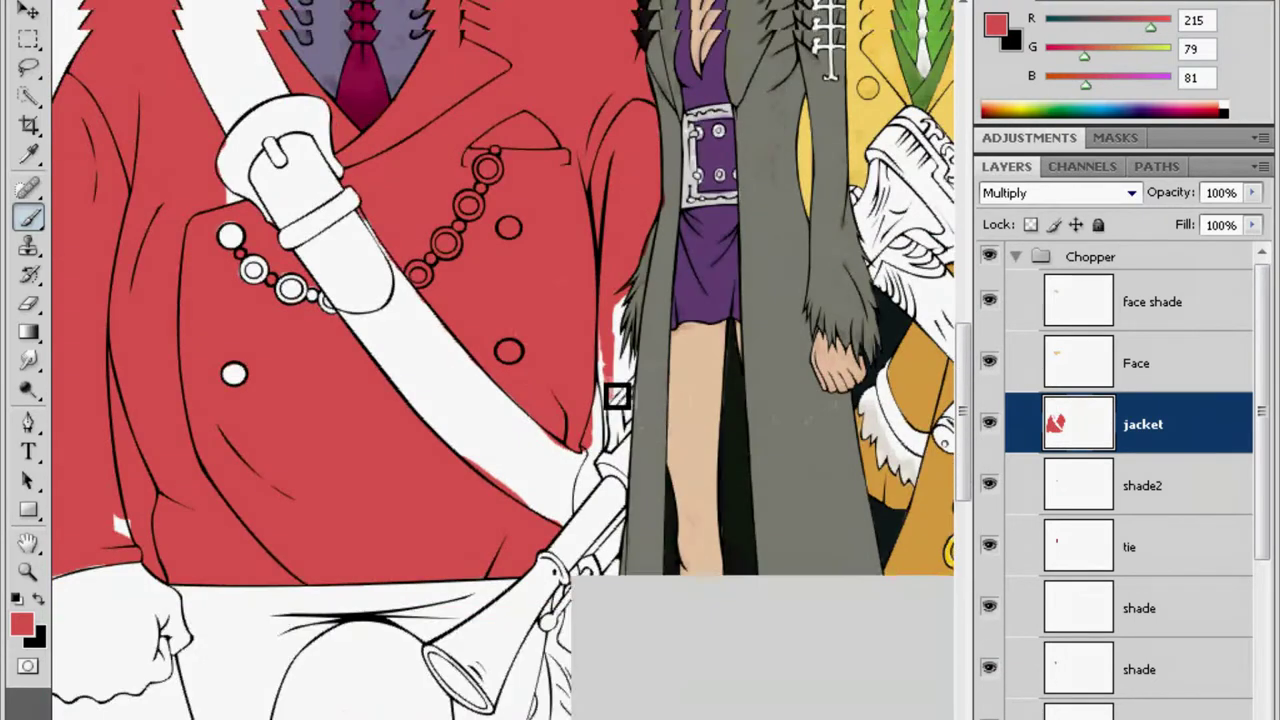
pyautogui.moveTo(620, 451); pyautogui.dragTo(623, 480)
pyautogui.scroll(4, 515, 376)
pyautogui.hscroll(5, 515, 376)
pyautogui.moveTo(400, 420)
pyautogui.mouseDown()
pyautogui.moveTo(333, 568)
pyautogui.moveTo(405, 650)
pyautogui.mouseUp()
pyautogui.rightClick(405, 650)
pyautogui.press('Return')
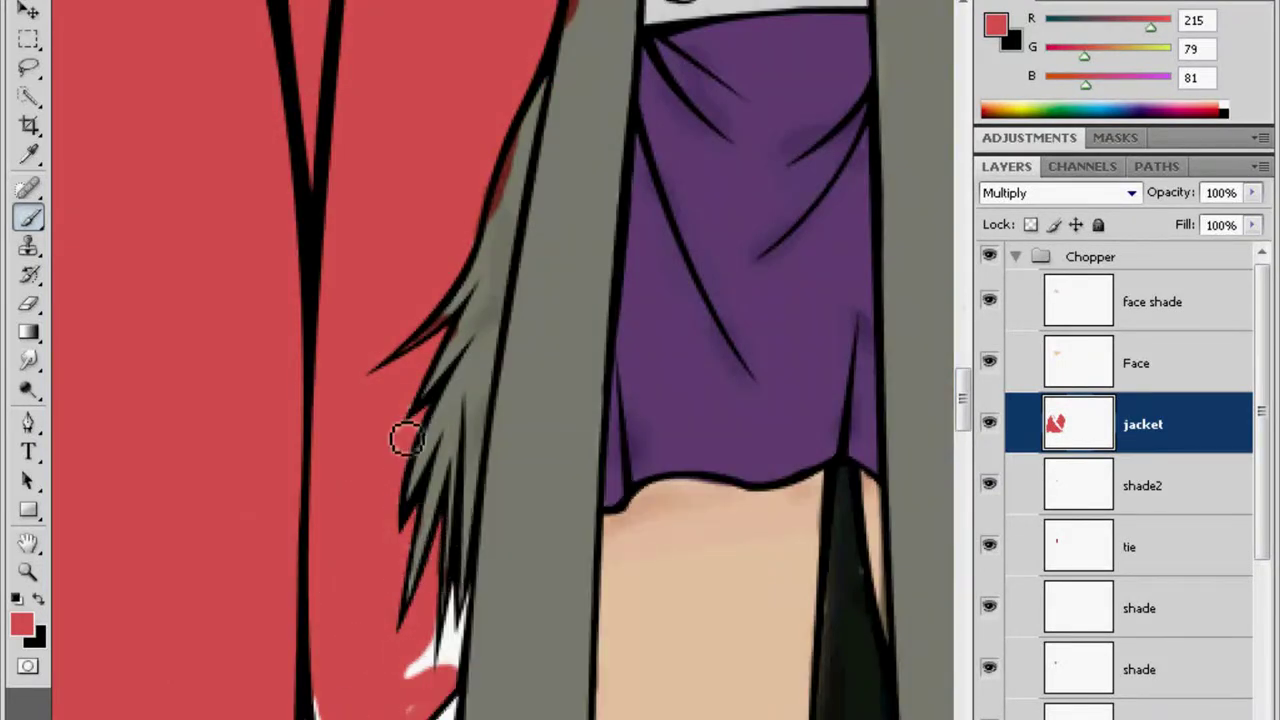
# Resize the brush and paint red along the jacket's remaining white gaps
pyautogui.scroll(-2, 400, 670)
pyautogui.scroll(-2, 400, 610)
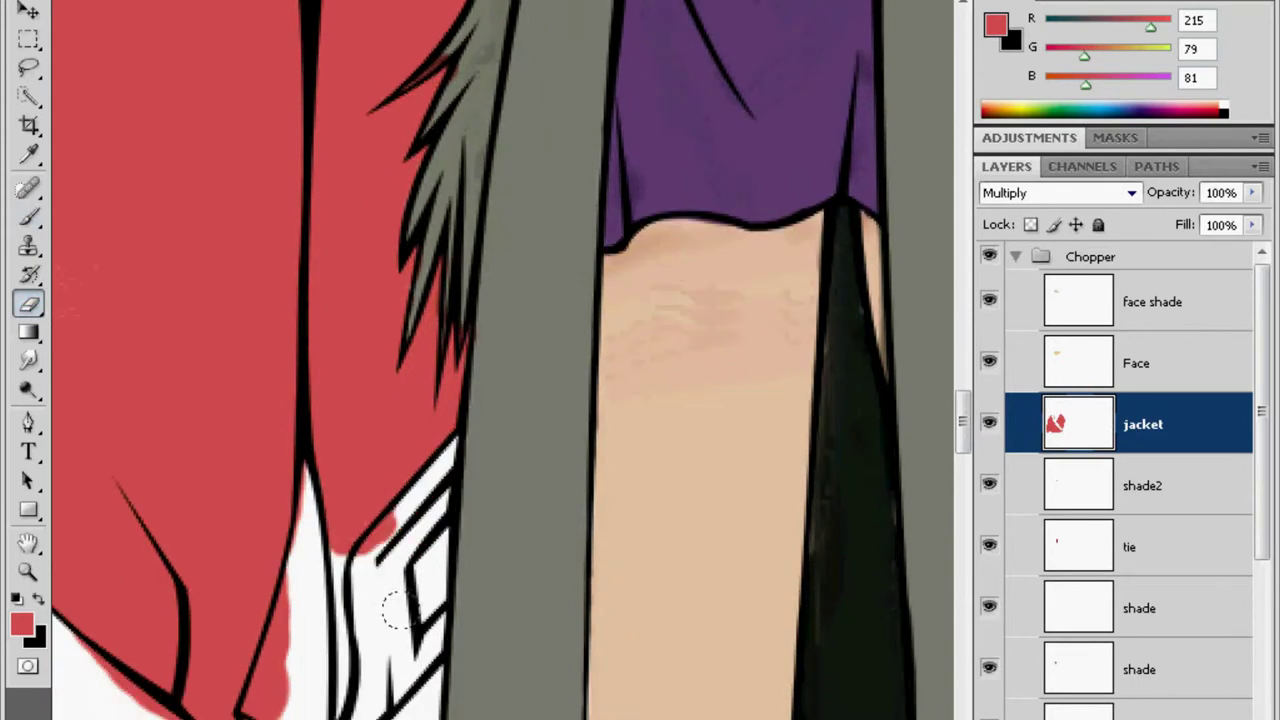
pyautogui.scroll(3, 480, 330)
pyautogui.rightClick(512, 316)
pyautogui.press('Return')
pyautogui.press('e')
pyautogui.rightClick(471, 311)
pyautogui.press('Return')
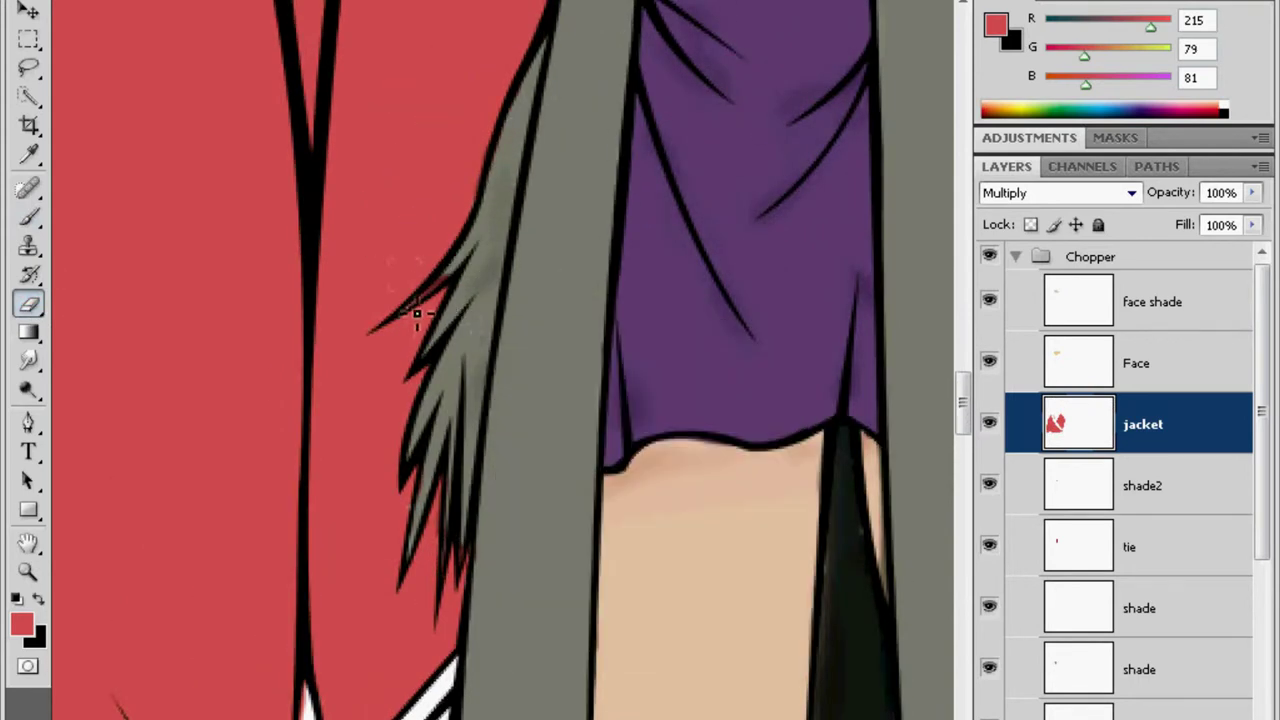
pyautogui.scroll(-5, 423, 300)
pyautogui.press('b')
pyautogui.rightClick(318, 158)
pyautogui.press('Return')
pyautogui.moveTo(330, 170)
pyautogui.mouseDown()
pyautogui.moveTo(300, 343)
pyautogui.moveTo(314, 337)
pyautogui.moveTo(223, 557)
pyautogui.mouseUp()
# Erase stray red outside the jacket's left outline and near its tip
pyautogui.press('e')
pyautogui.rightClick(260, 590)
pyautogui.press('Return')
pyautogui.moveTo(200, 605); pyautogui.dragTo(218, 525)
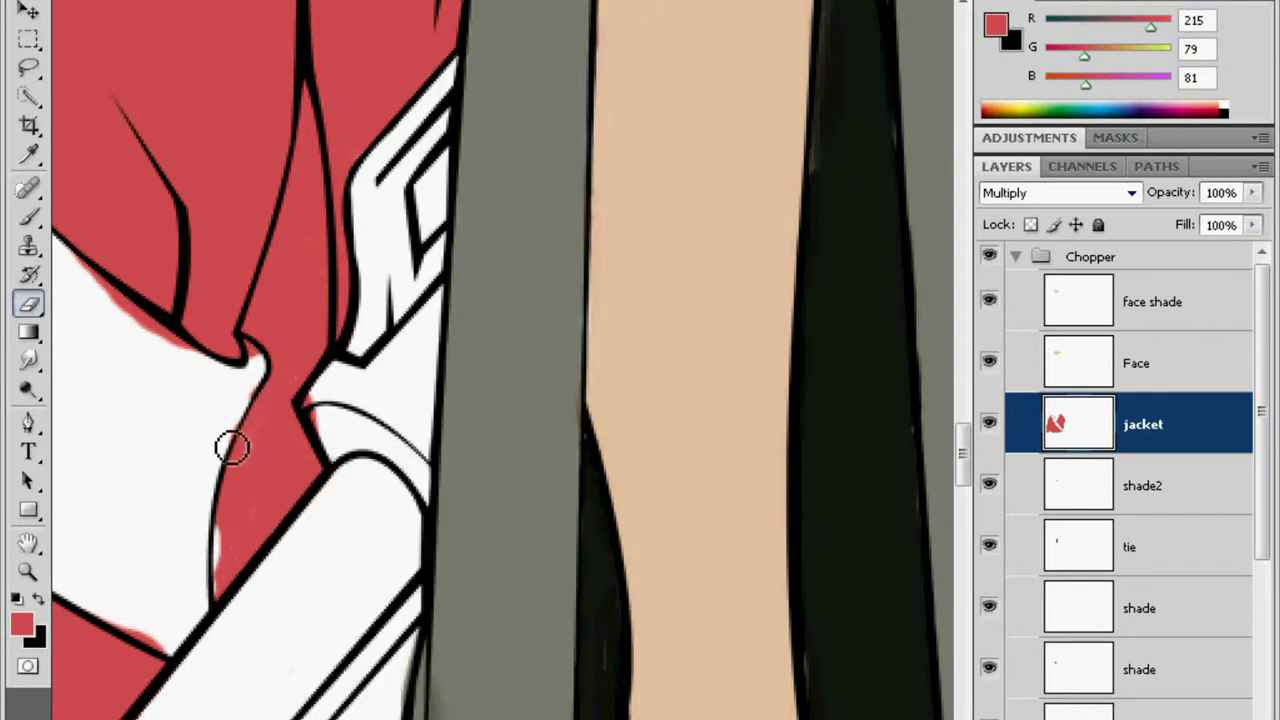
pyautogui.moveTo(232, 449); pyautogui.dragTo(100, 280)
pyautogui.rightClick(262, 368)
pyautogui.press('Return')
pyautogui.moveTo(262, 372); pyautogui.dragTo(258, 345)
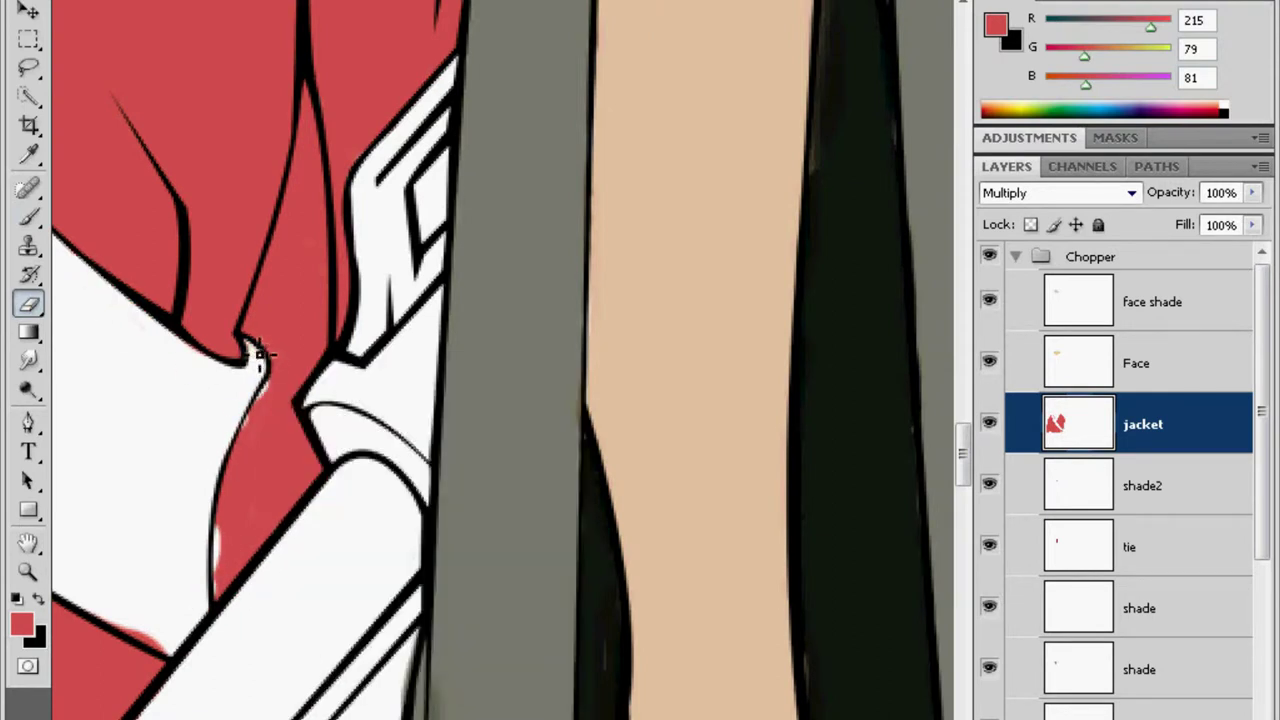
# Scroll and pan to bring the neighbouring figures into view
pyautogui.press('b')
pyautogui.rightClick(262, 430)
pyautogui.press('Return')
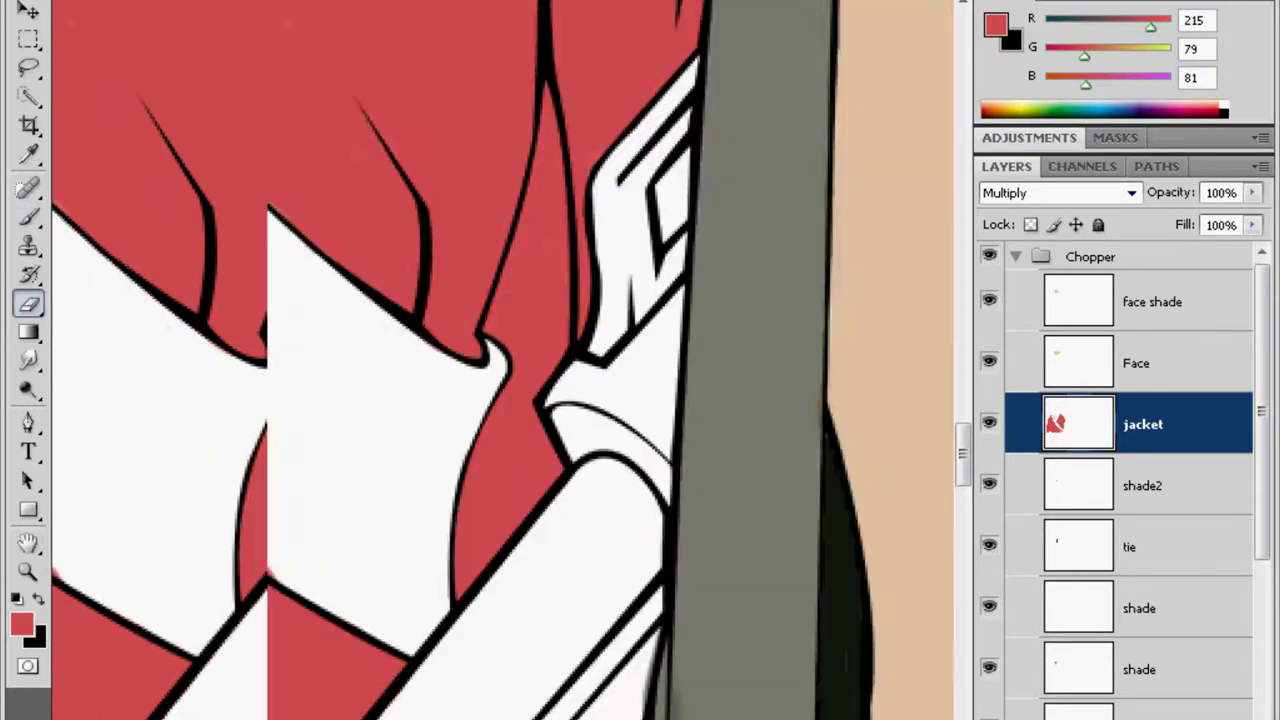
pyautogui.scroll(3, 817, 577)
pyautogui.scroll(-3, 817, 577)
pyautogui.scroll(-3, 530, 650)
pyautogui.scroll(-3, 540, 600)
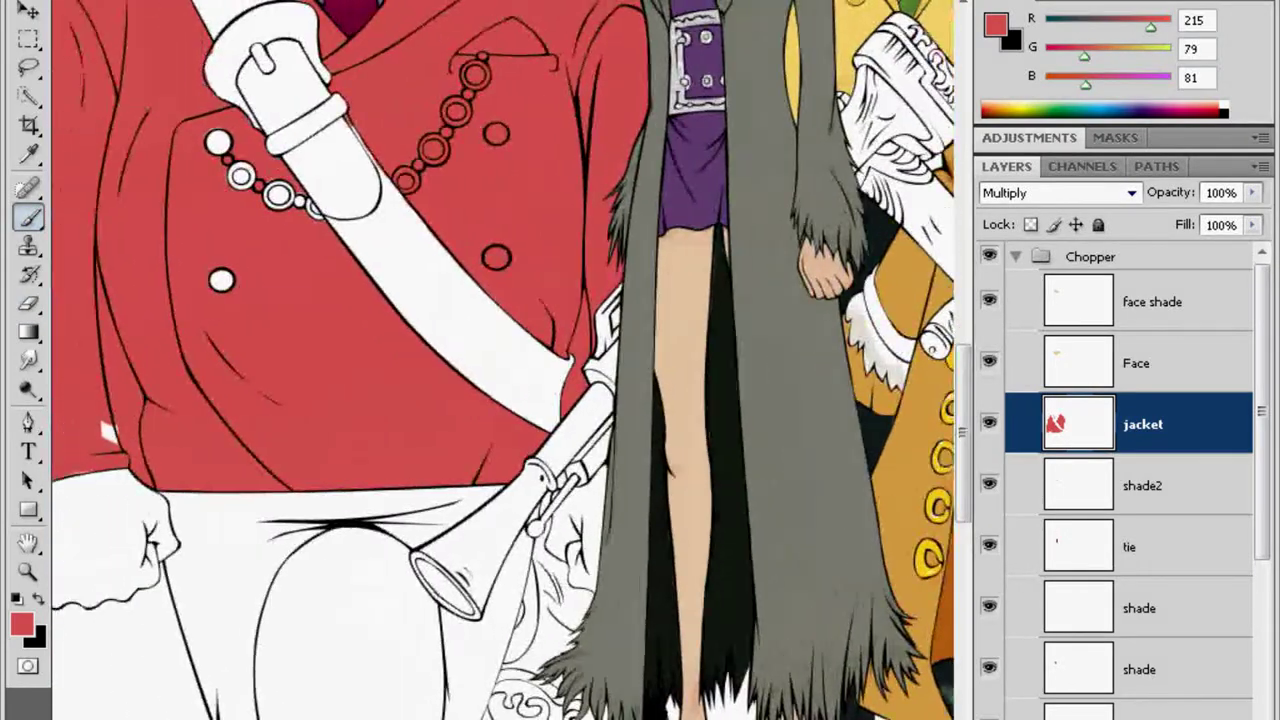
pyautogui.moveTo(100, 430); pyautogui.dragTo(345, 430)
# Switch to the Eraser and set its size to 42 px
pyautogui.press('e')
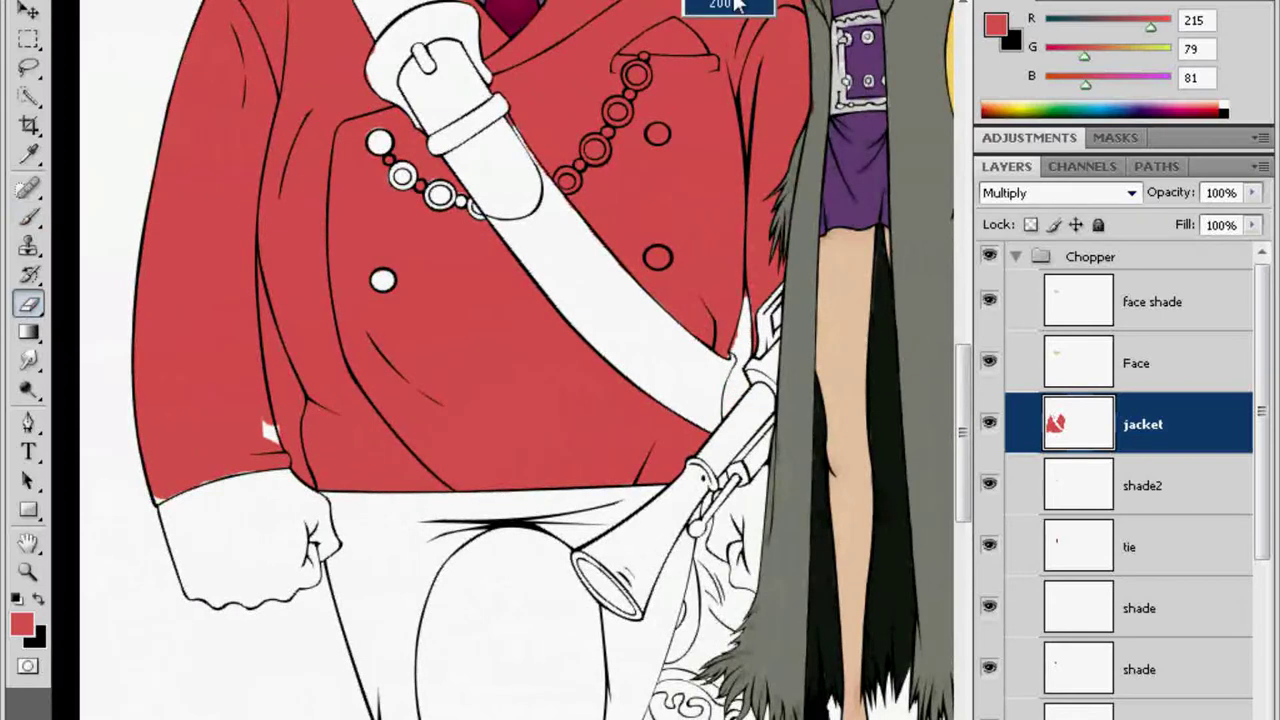
pyautogui.scroll(2, 786, 320)
pyautogui.rightClick(812, 266)
pyautogui.press('Return')
pyautogui.scroll(3, 557, 309)
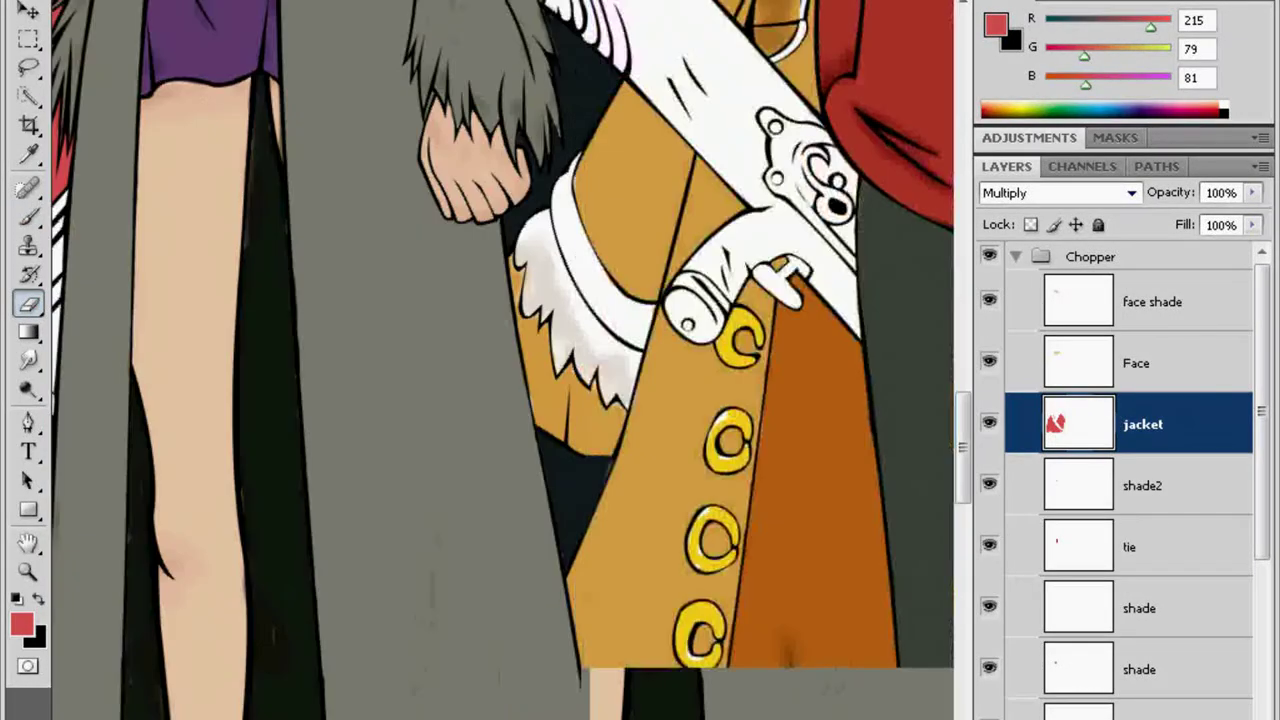
pyautogui.scroll(-3, 551, 114)
pyautogui.scroll(-1, 551, 114)
pyautogui.scroll(2, 374, 360)
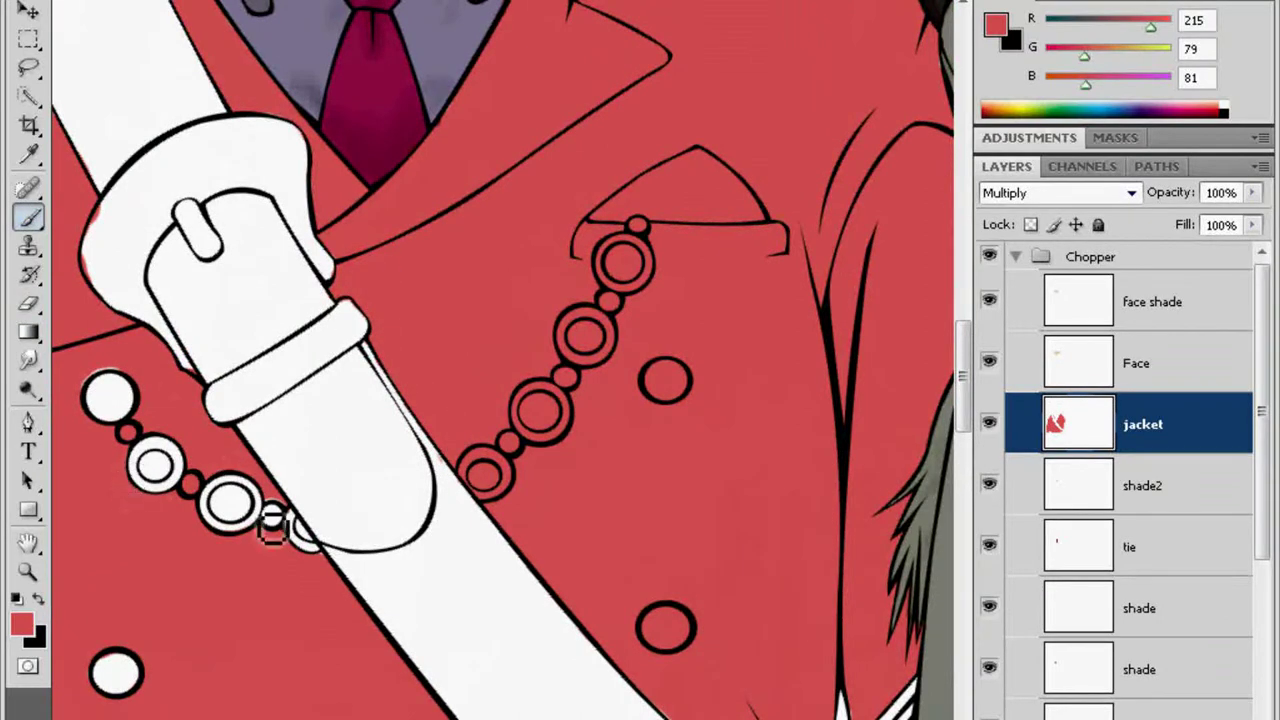
pyautogui.rightClick(530, 408)
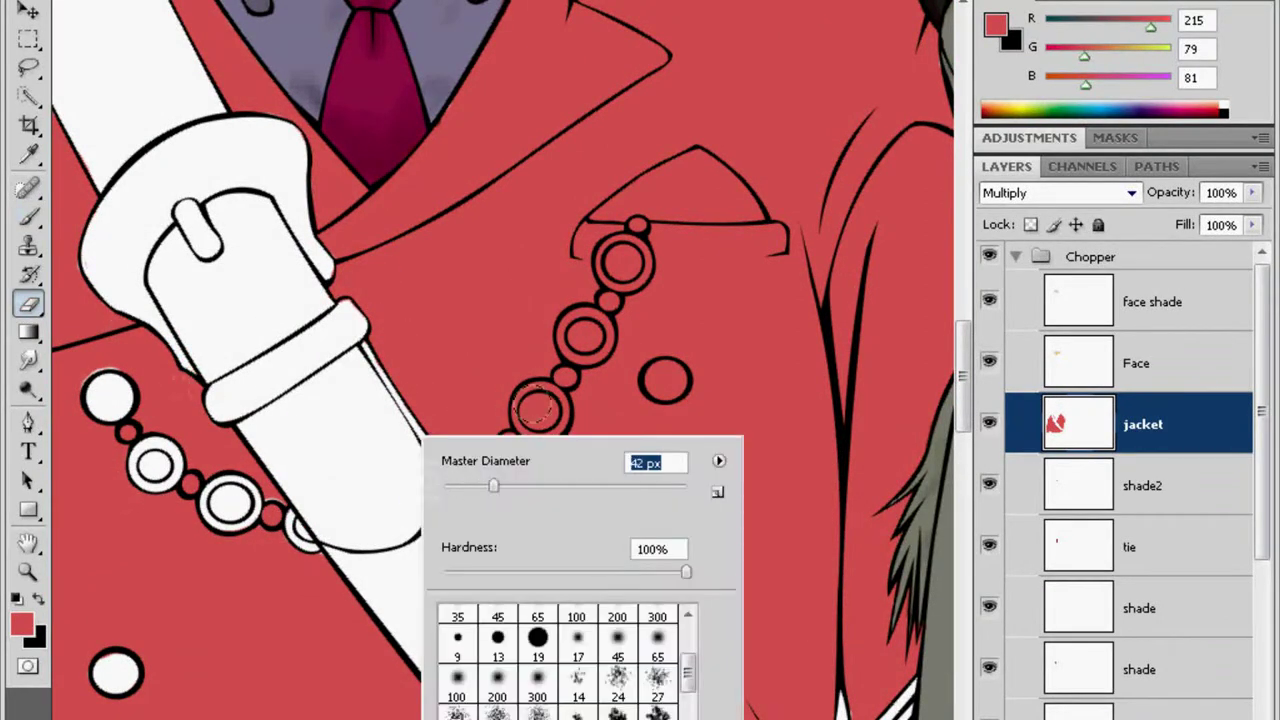
pyautogui.press('Return')
# Erase the red off a pearl and two jacket buttons
pyautogui.click(622, 262)
pyautogui.rightClick(662, 362)
pyautogui.press('Return')
pyautogui.click(665, 380)
pyautogui.click(665, 625)
pyautogui.scroll(-5, 531, 577)
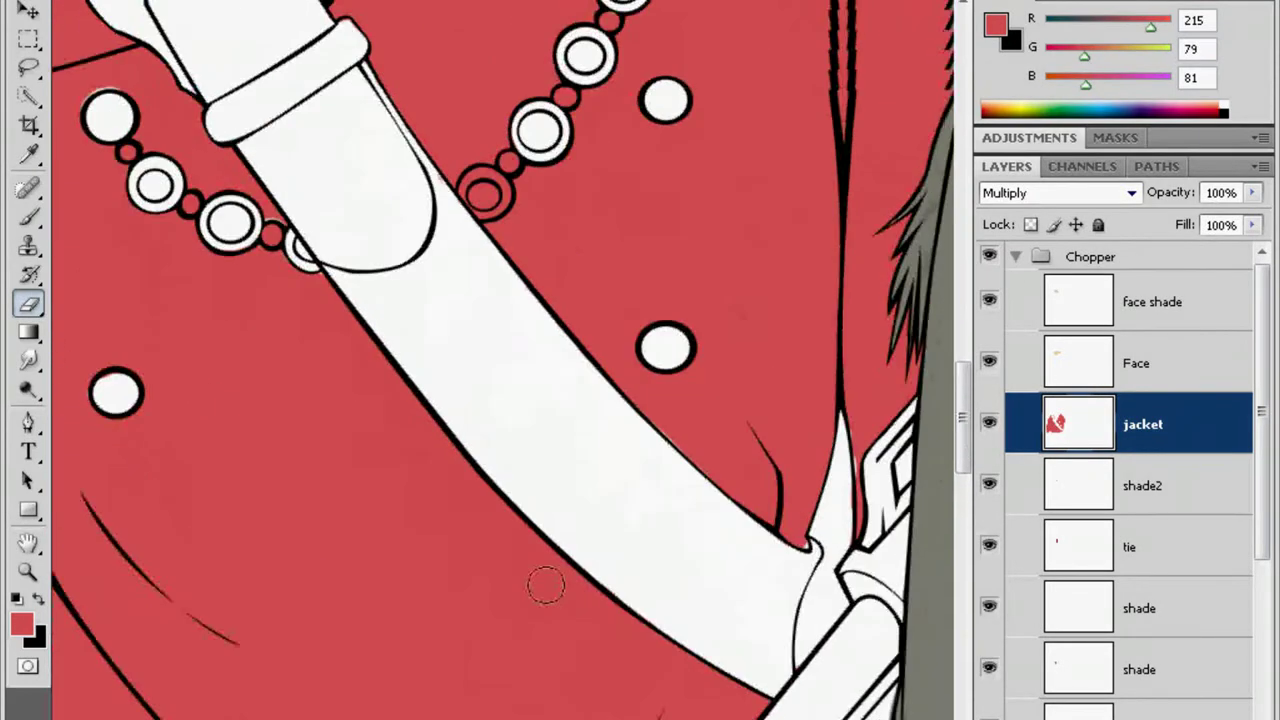
pyautogui.scroll(5, 546, 585)
# Add a Multiply layer named 'shade' and pick a darker red foreground colour
pyautogui.hotkey('ctrl', 'shift', 'alt', 'n')
pyautogui.doubleClick(1150, 424)
pyautogui.click(22, 625)
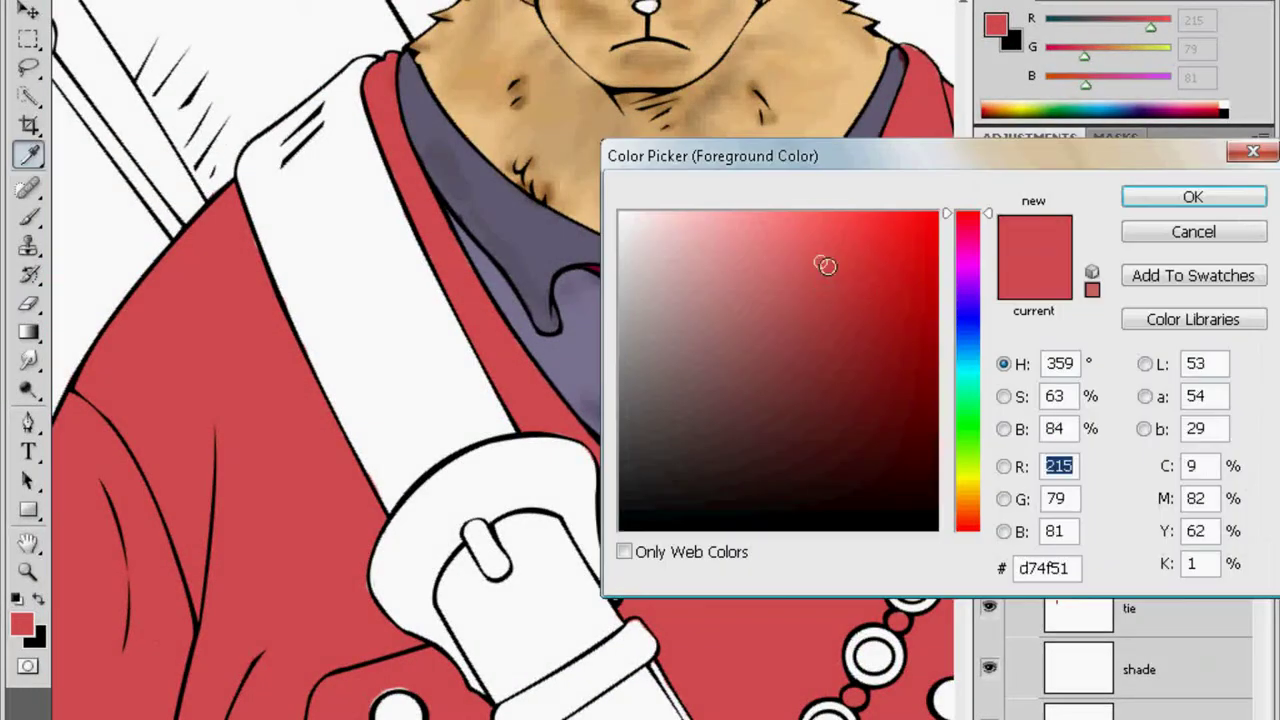
pyautogui.press('Return')
pyautogui.rightClick(310, 415)
pyautogui.press('Return')
pyautogui.hotkey('shift', 'alt', 'm')
pyautogui.press('b')
pyautogui.click(22, 625)
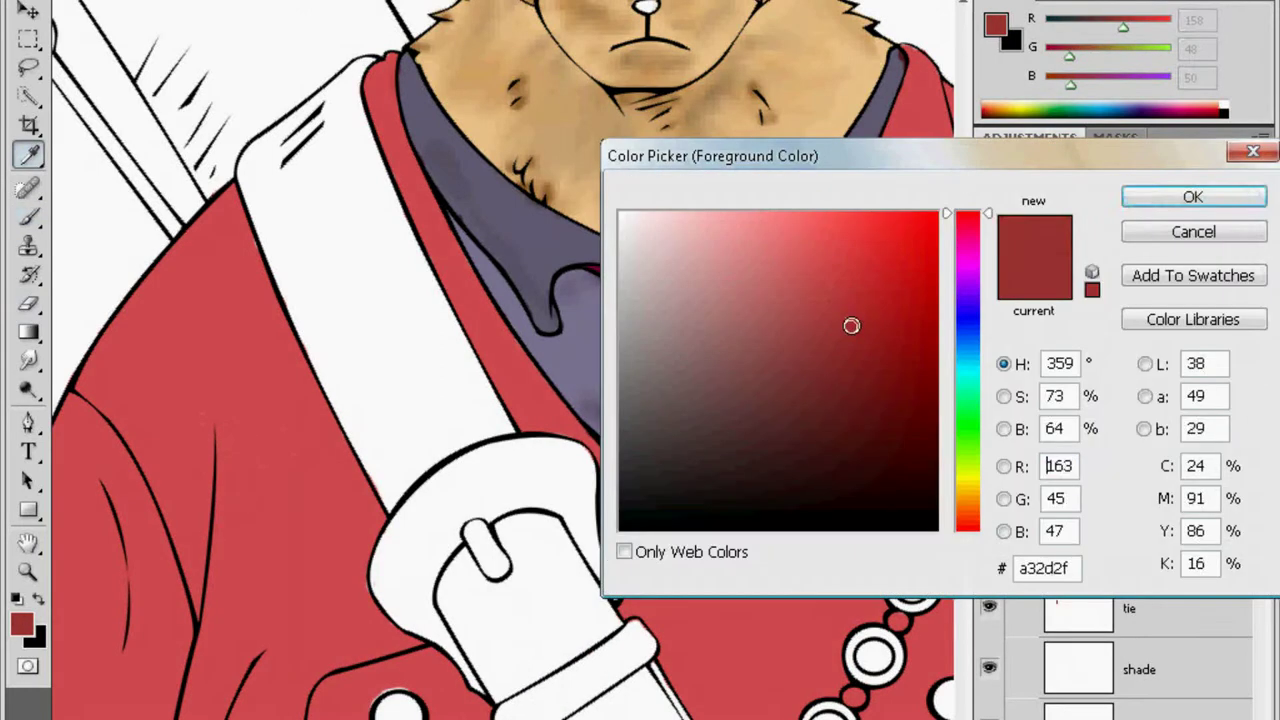
pyautogui.press('Return')
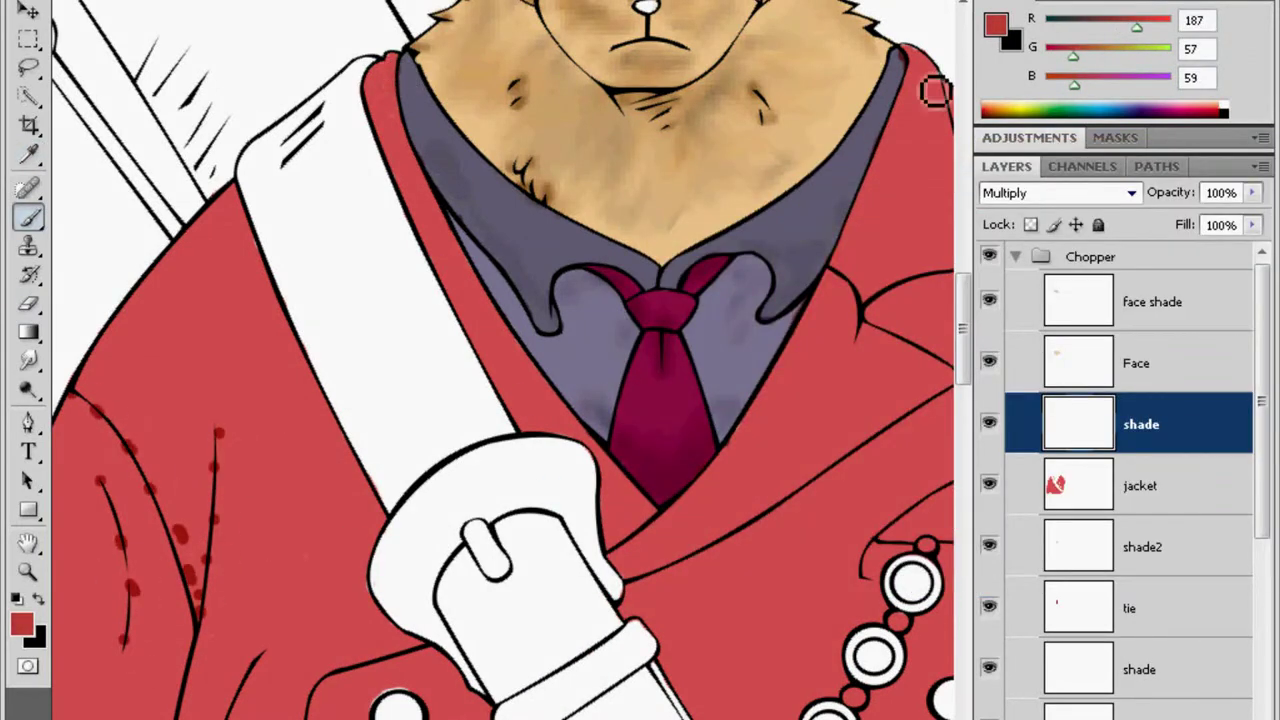
# Dab darker red dots on the upper and lower jacket buttons
pyautogui.hscroll(5, 640, 378)
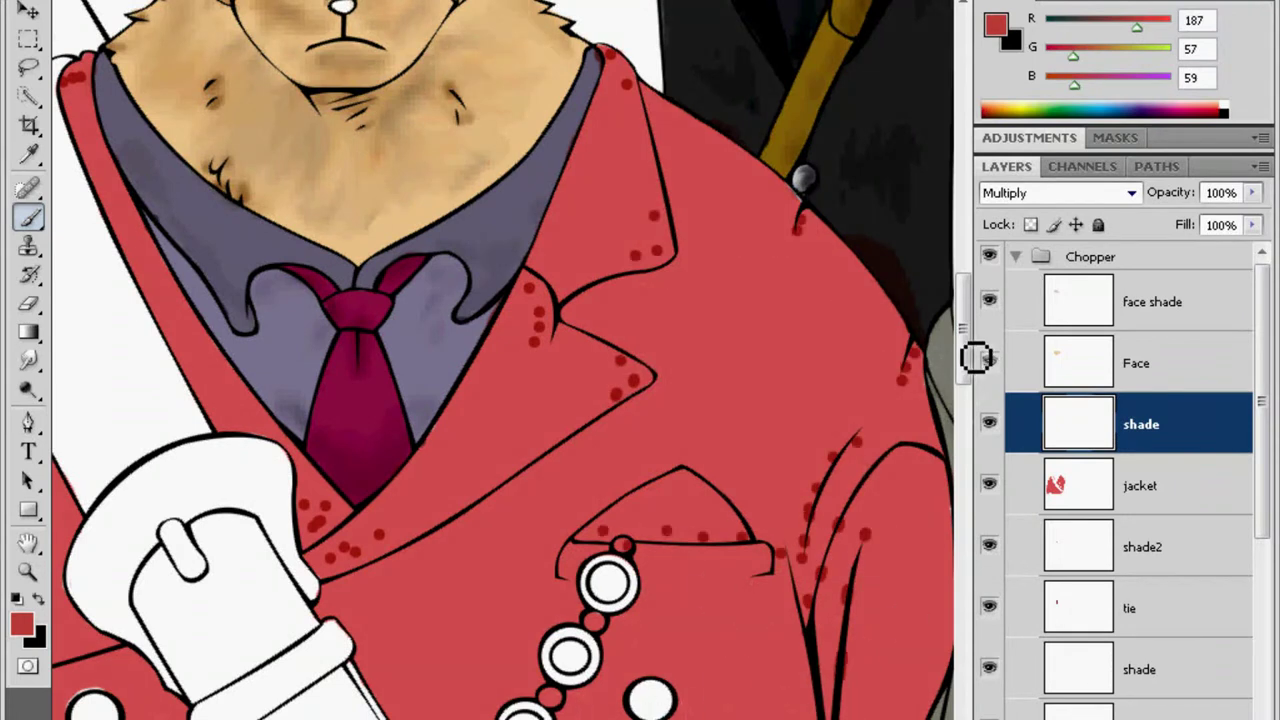
pyautogui.scroll(-5, 894, 414)
pyautogui.scroll(-3, 399, 303)
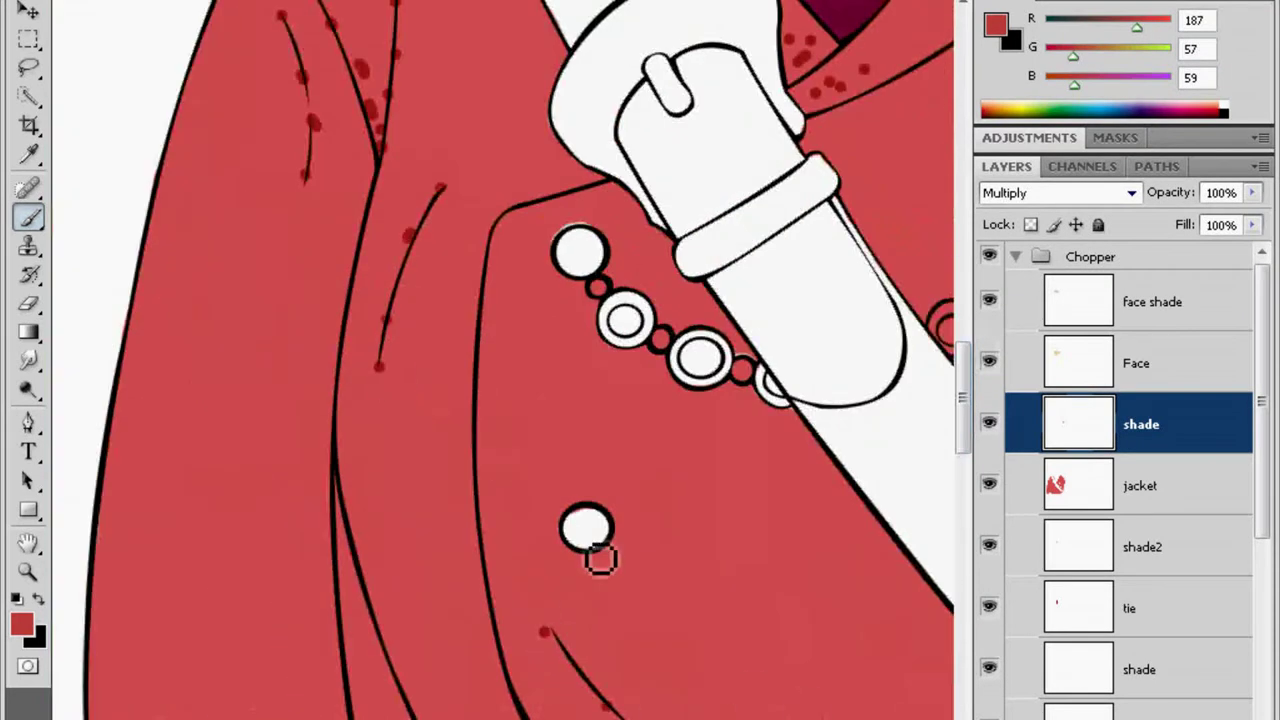
pyautogui.click(565, 258)
pyautogui.click(597, 248)
pyautogui.click(569, 541)
pyautogui.click(582, 545)
pyautogui.hscroll(5, 630, 650)
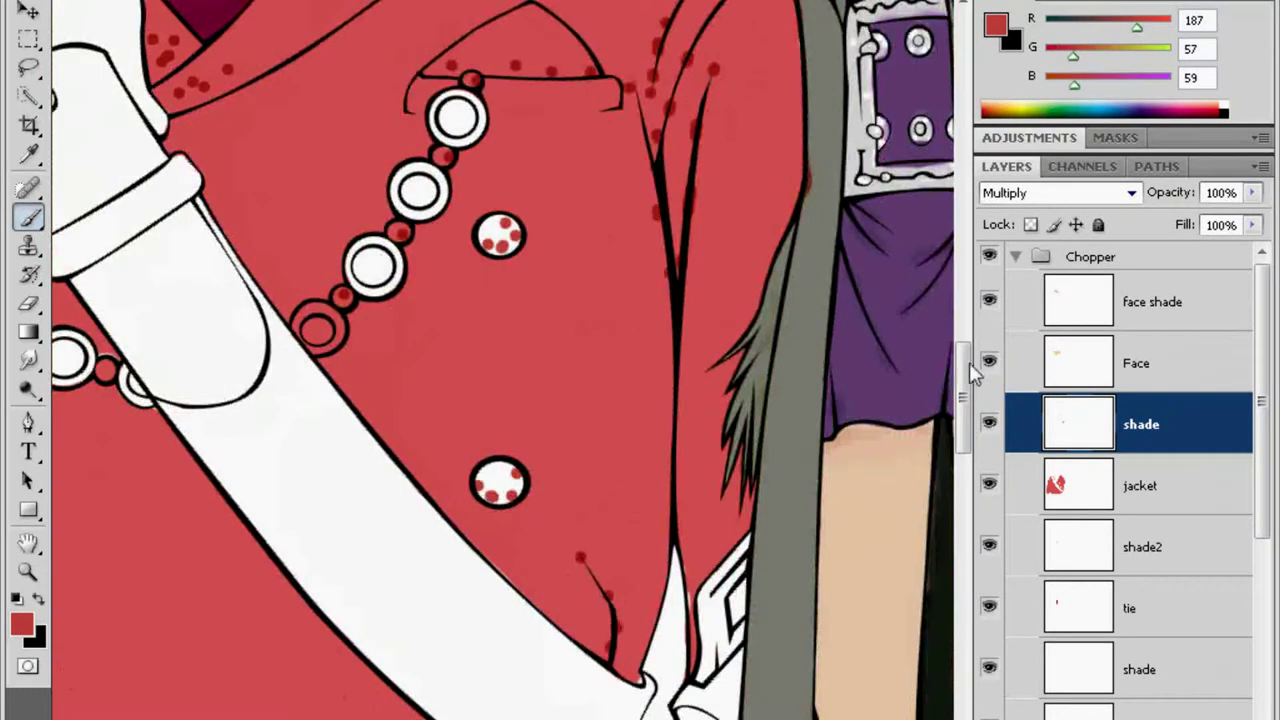
# Blur the dark red shading near the jacket hem into soft streaks
pyautogui.scroll(-5, 500, 400)
pyautogui.click(196, 487)
pyautogui.click(232, 481)
pyautogui.hotkey('alt', '[')
pyautogui.press('r')
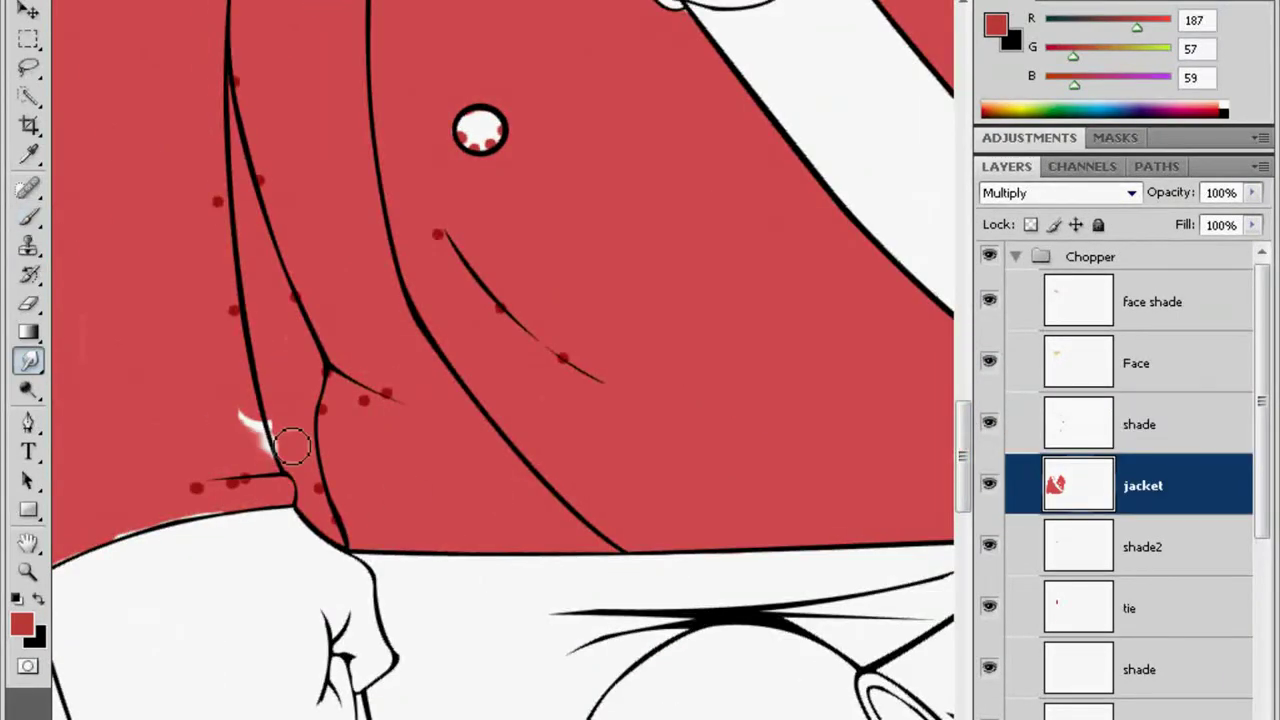
pyautogui.moveTo(268, 453); pyautogui.dragTo(130, 528)
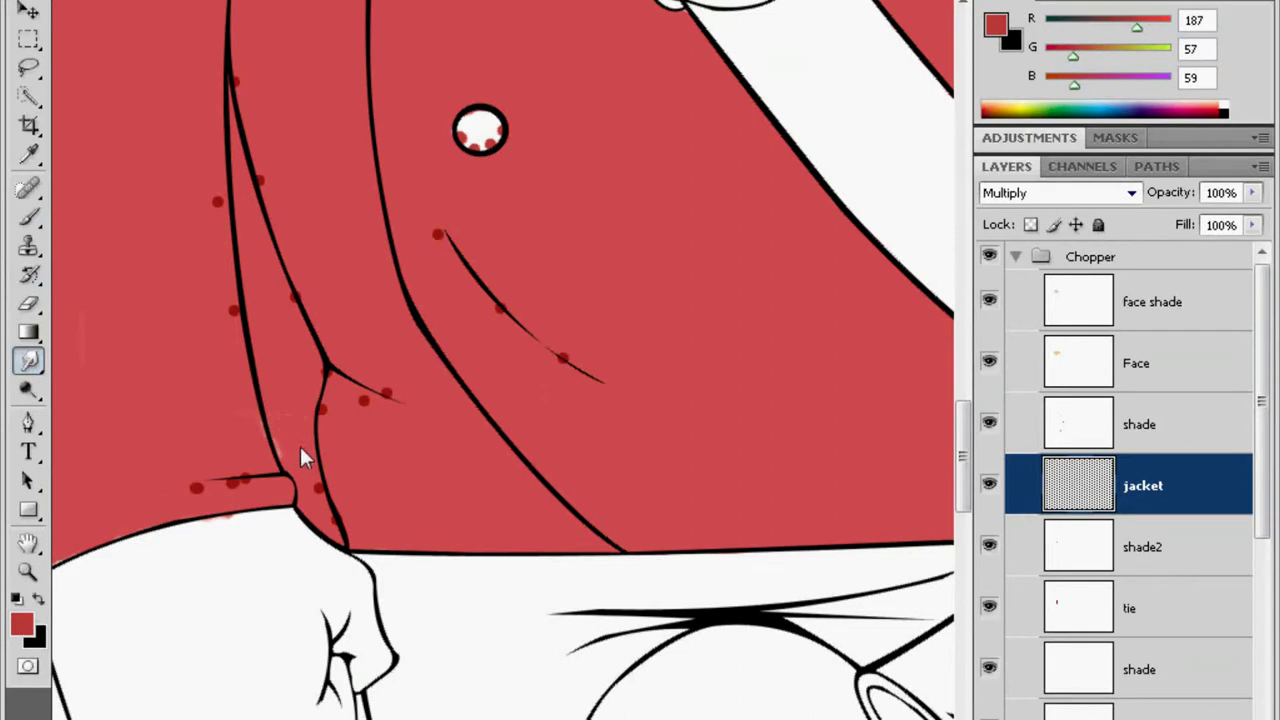
pyautogui.hotkey('alt', ']')
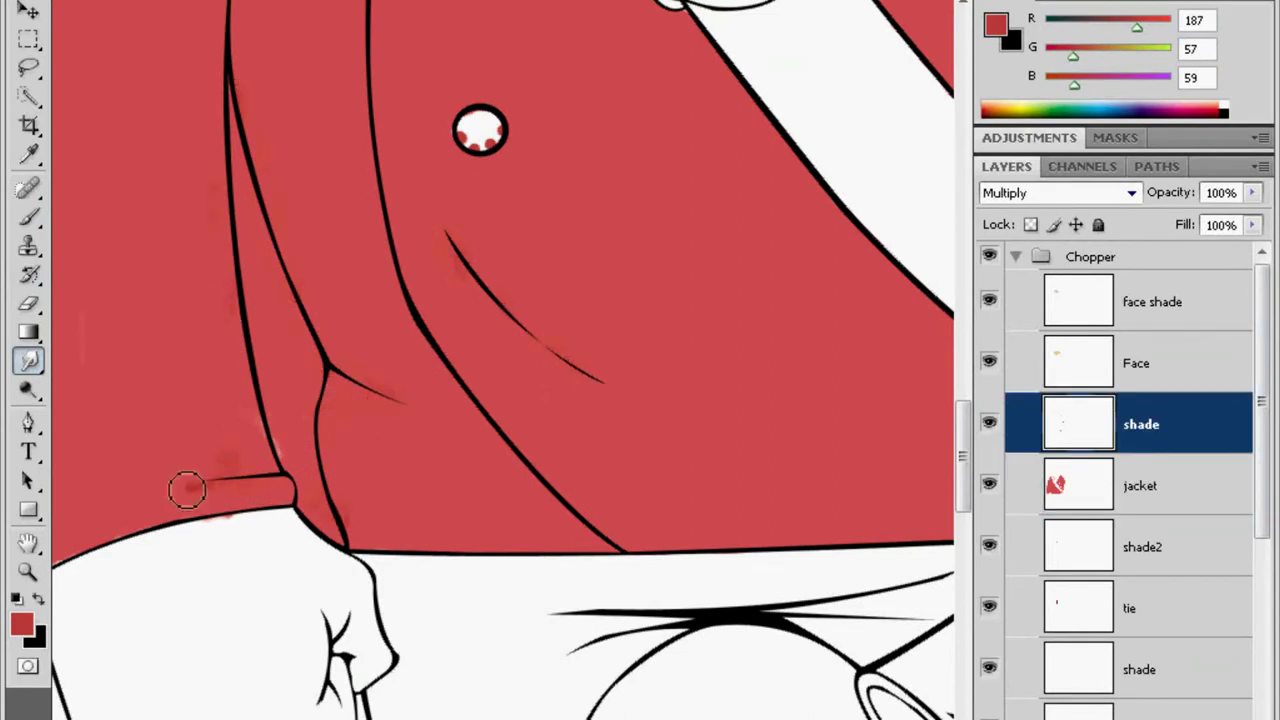
# Add a new layer named 'Belt' above the shade layer
pyautogui.scroll(3, 480, 485)
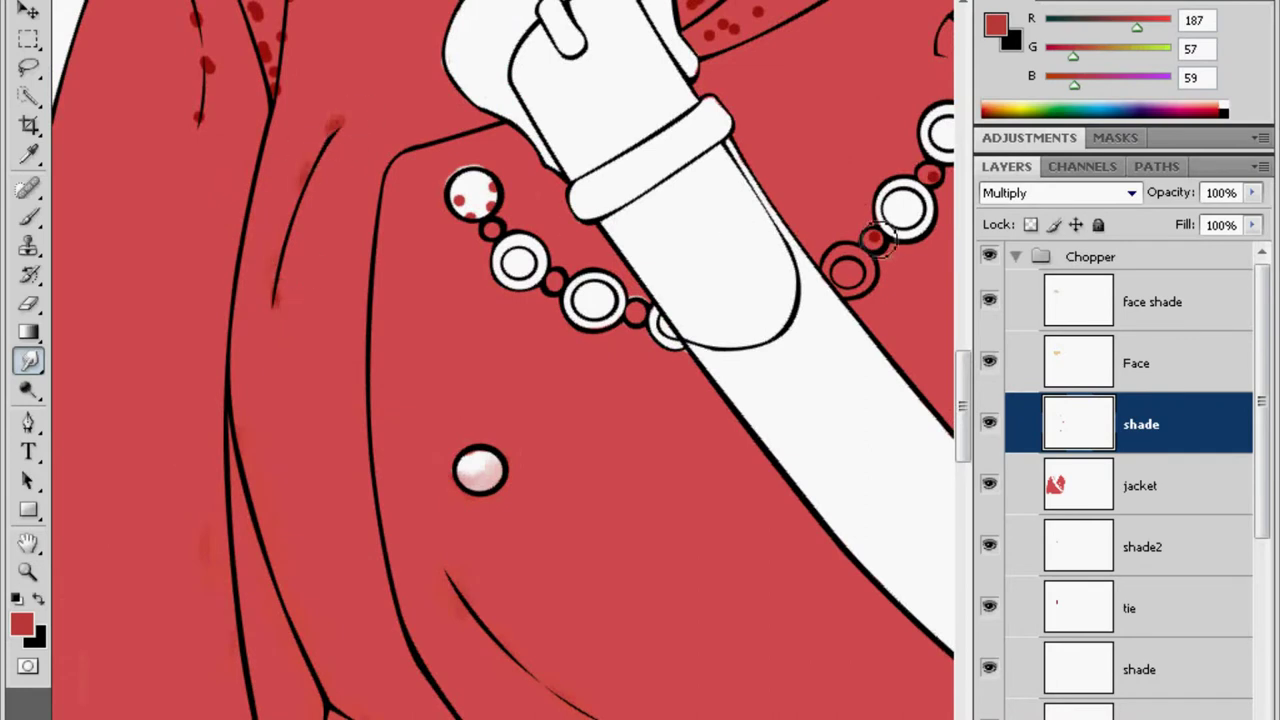
pyautogui.scroll(3, 475, 190)
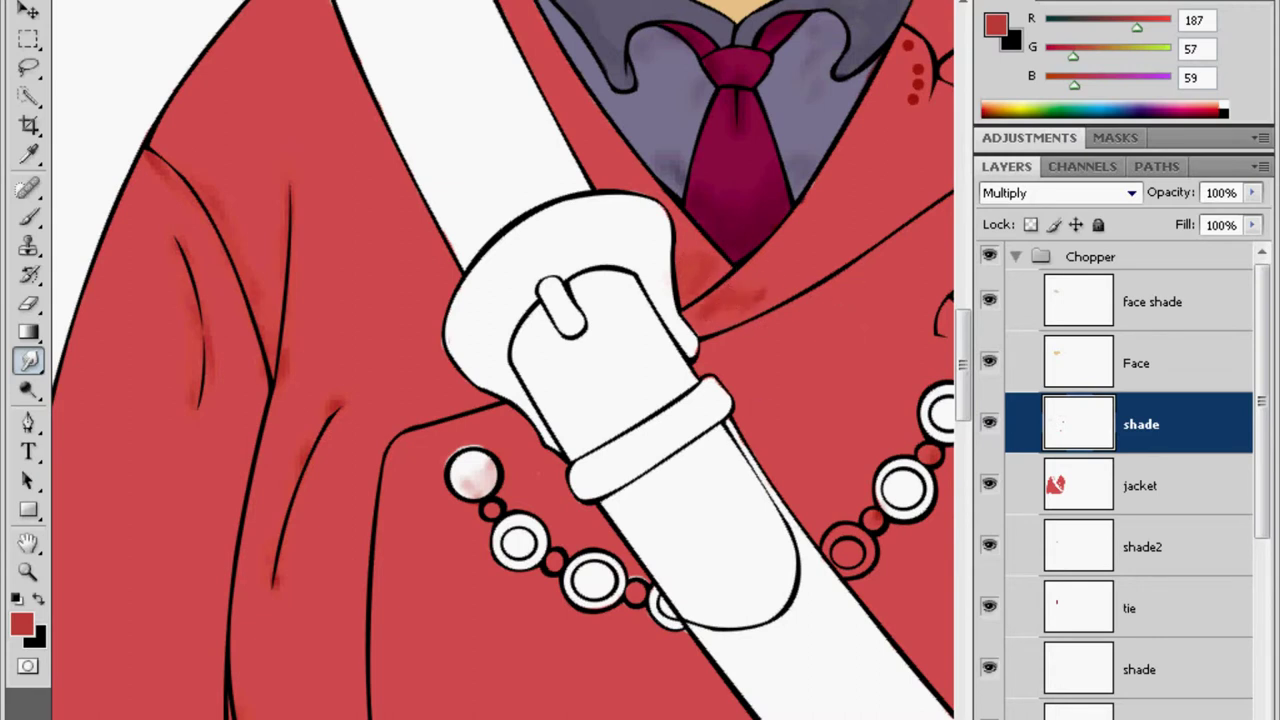
pyautogui.hscroll(5, 533, 463)
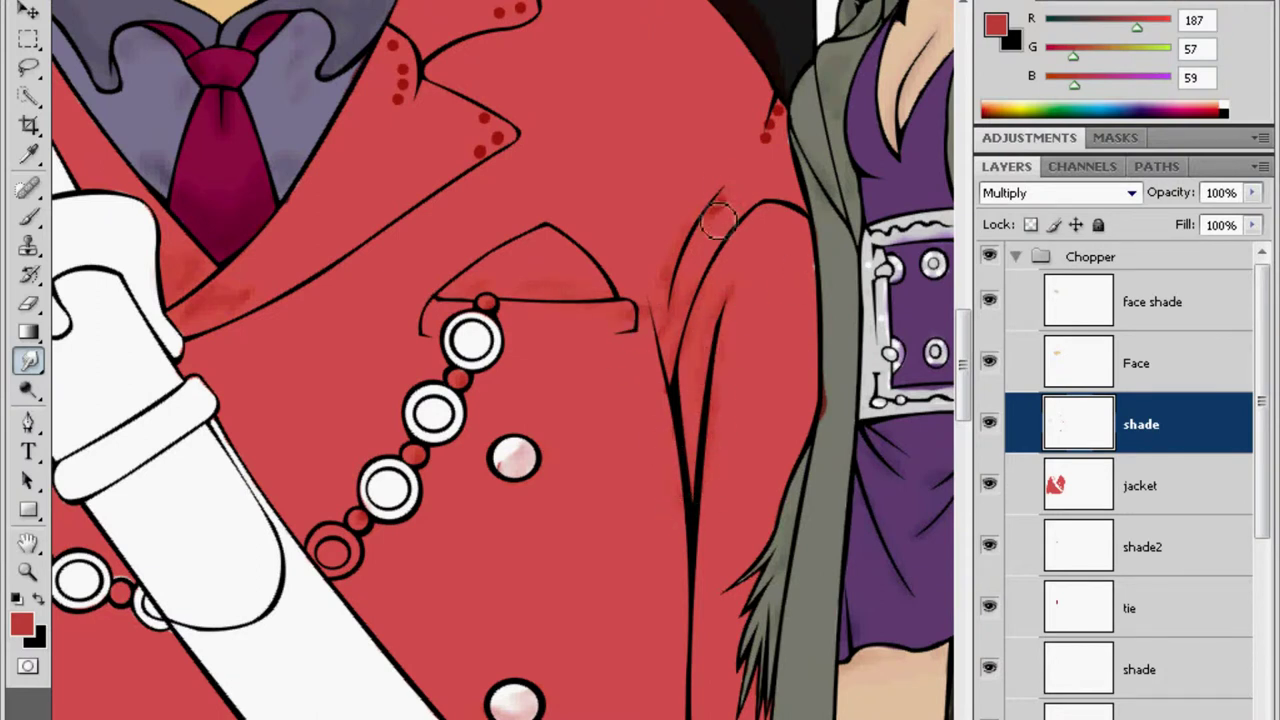
pyautogui.scroll(5, 968, 362)
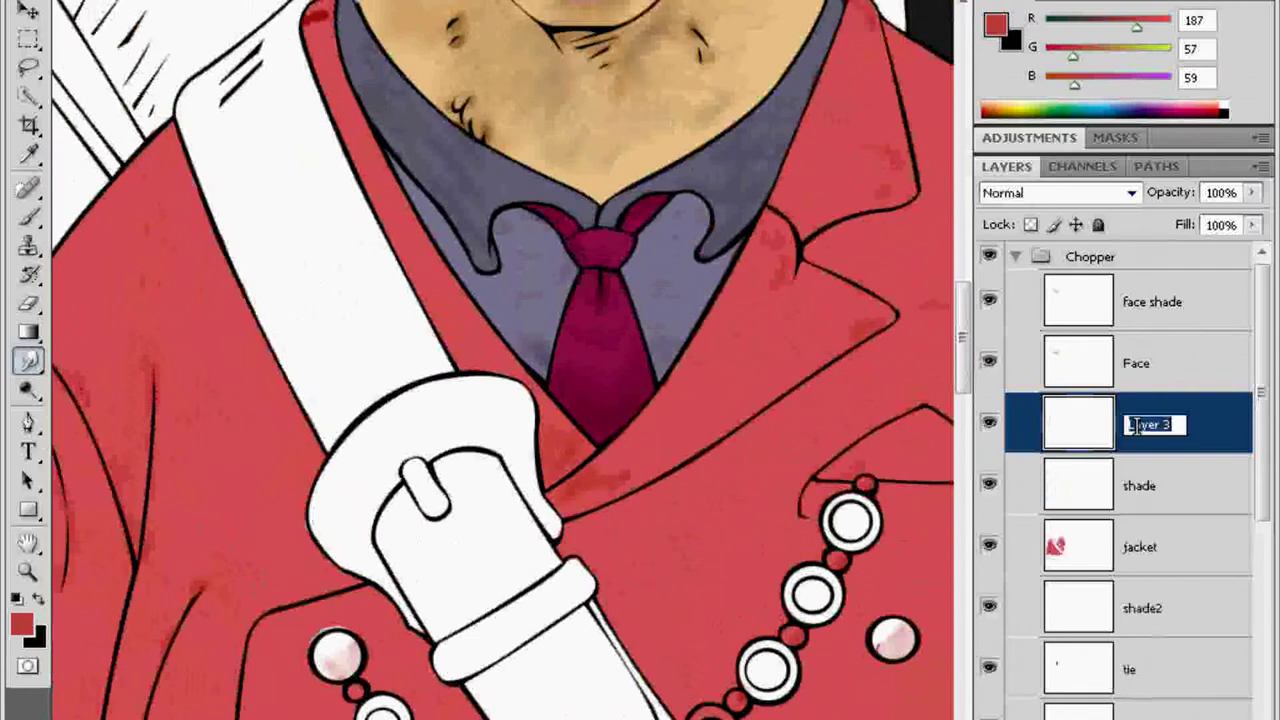
pyautogui.write('Belt')
pyautogui.press('Return')
# Set the Belt layer to Multiply and paint the diagonal belt purple
pyautogui.click(20, 624)
pyautogui.click(1231, 194)
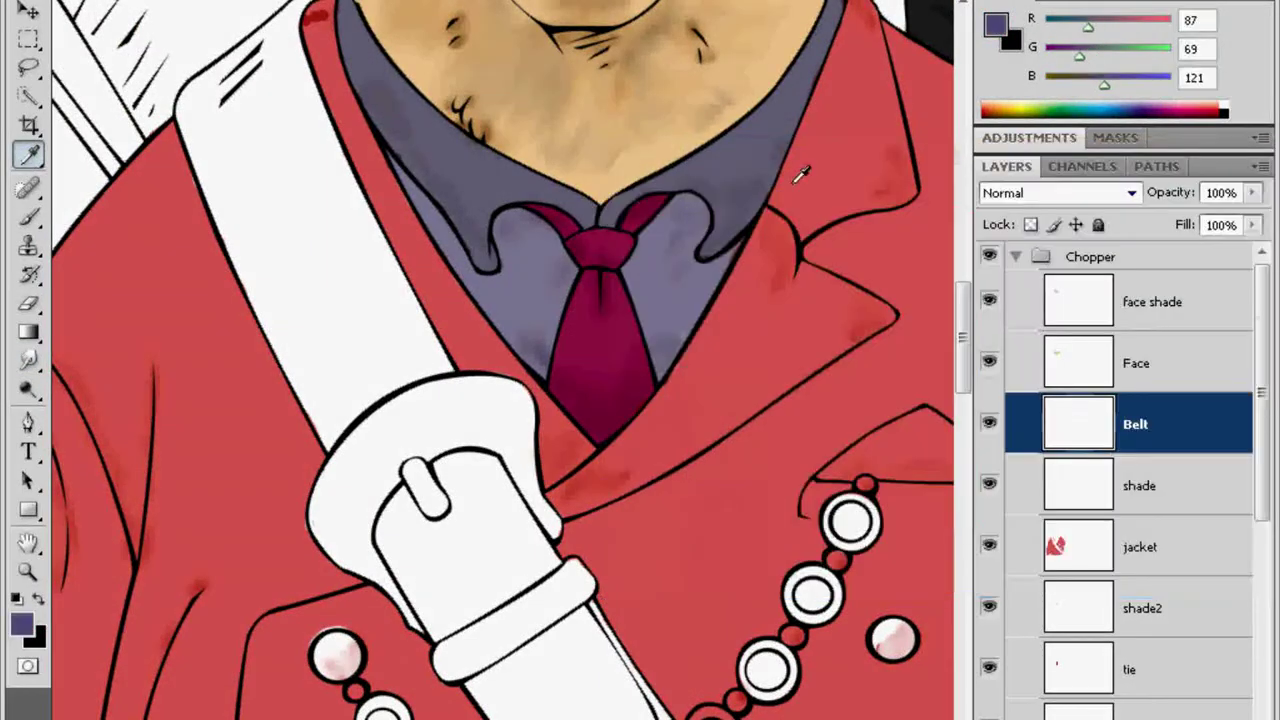
pyautogui.press('b')
pyautogui.rightClick(280, 192)
pyautogui.click(203, 107)
pyautogui.moveTo(202, 118); pyautogui.dragTo(203, 135)
pyautogui.moveTo(283, 322)
pyautogui.mouseDown()
pyautogui.moveTo(254, 126)
pyautogui.moveTo(280, 40)
pyautogui.mouseUp()
pyautogui.rightClick(378, 113)
pyautogui.click(1140, 485)
pyautogui.press('r')
pyautogui.click(1131, 430)
pyautogui.press('b')
# Paint the white strips beside the belt and along its right edge purple
pyautogui.scroll(3, 333, 199)
pyautogui.moveTo(325, 202); pyautogui.dragTo(520, 520)
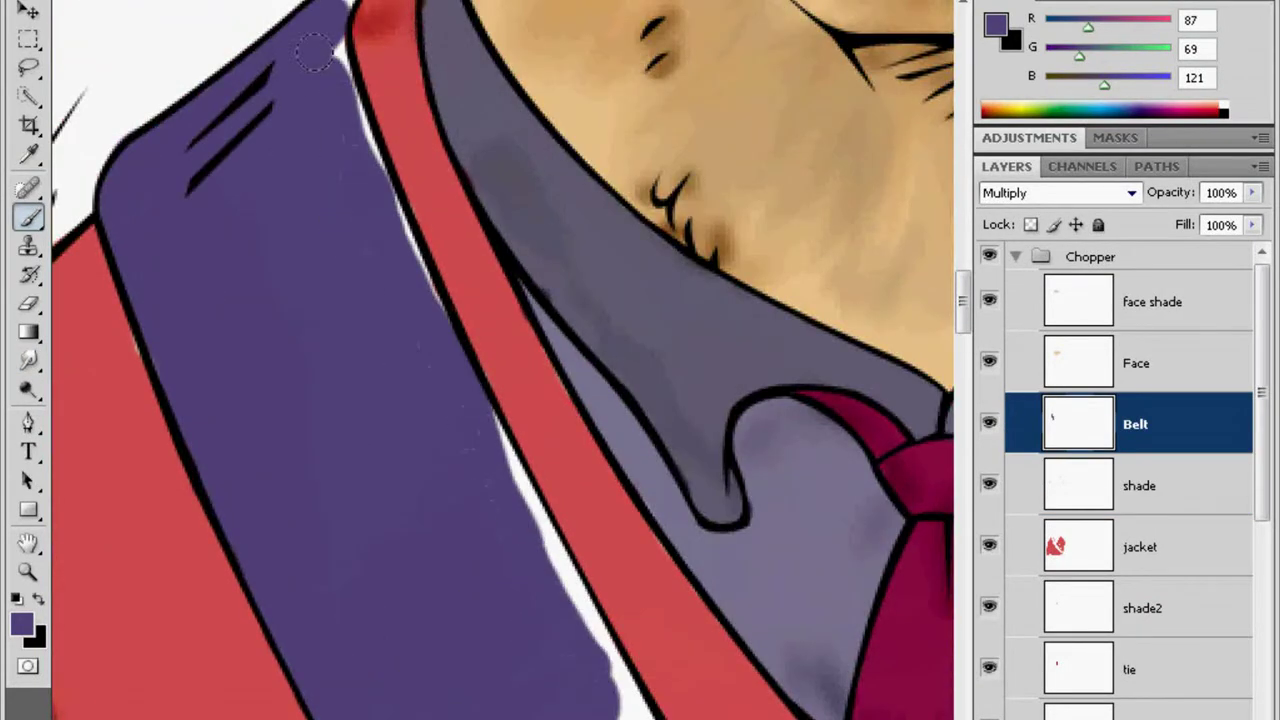
pyautogui.scroll(-3, 520, 520)
pyautogui.moveTo(340, 170); pyautogui.dragTo(400, 449)
pyautogui.scroll(3, 610, 568)
pyautogui.moveTo(603, 456)
pyautogui.mouseDown()
pyautogui.moveTo(558, 372)
pyautogui.moveTo(528, 447)
pyautogui.moveTo(545, 565)
pyautogui.moveTo(640, 348)
pyautogui.mouseUp()
pyautogui.scroll(-5, 494, 594)
# Fill the buckle area, strap top edge, strap tip and right edge with purple
pyautogui.moveTo(757, 627)
pyautogui.mouseDown()
pyautogui.moveTo(623, 531)
pyautogui.moveTo(780, 560)
pyautogui.moveTo(751, 466)
pyautogui.moveTo(689, 432)
pyautogui.moveTo(757, 508)
pyautogui.moveTo(715, 419)
pyautogui.mouseUp()
pyautogui.moveTo(857, 477)
pyautogui.mouseDown()
pyautogui.moveTo(480, 706)
pyautogui.moveTo(491, 129)
pyautogui.moveTo(330, 237)
pyautogui.moveTo(429, 500)
pyautogui.moveTo(623, 400)
pyautogui.moveTo(503, 143)
pyautogui.moveTo(553, 230)
pyautogui.mouseUp()
pyautogui.moveTo(420, 300)
pyautogui.mouseDown()
pyautogui.moveTo(300, 220)
pyautogui.moveTo(560, 440)
pyautogui.moveTo(488, 296)
pyautogui.moveTo(563, 457)
pyautogui.mouseUp()
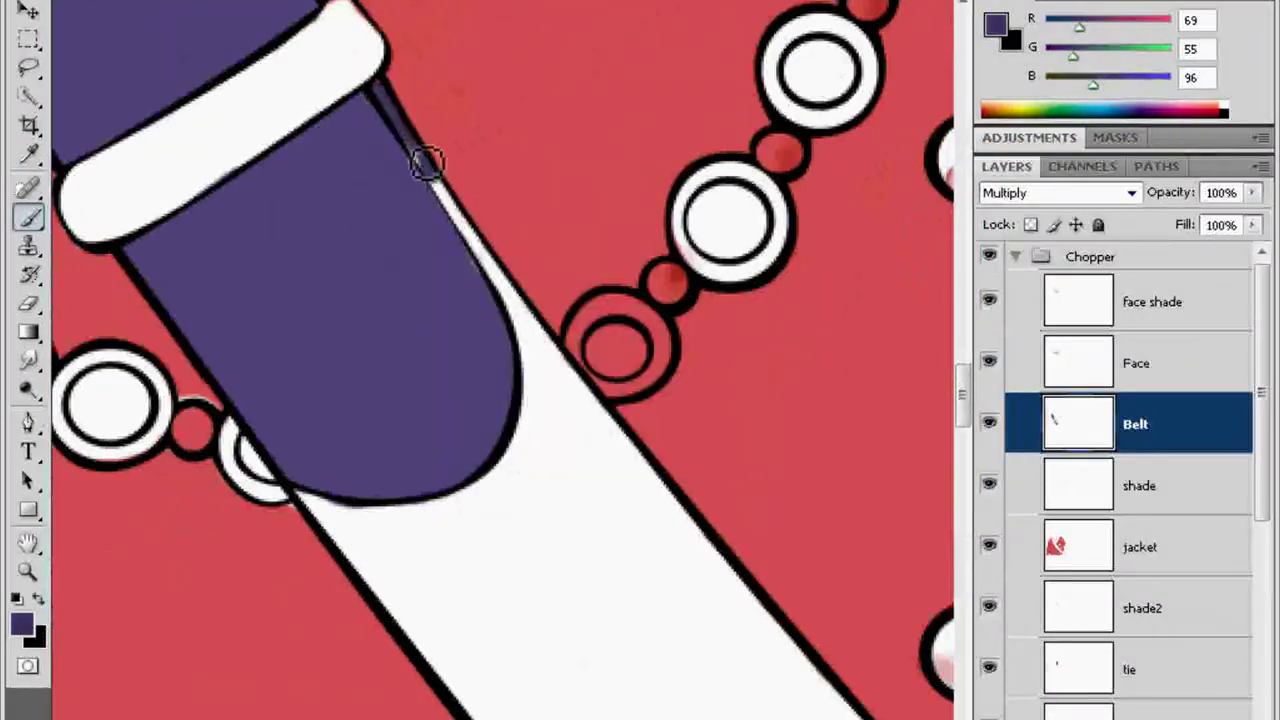
pyautogui.moveTo(425, 163); pyautogui.dragTo(481, 249)
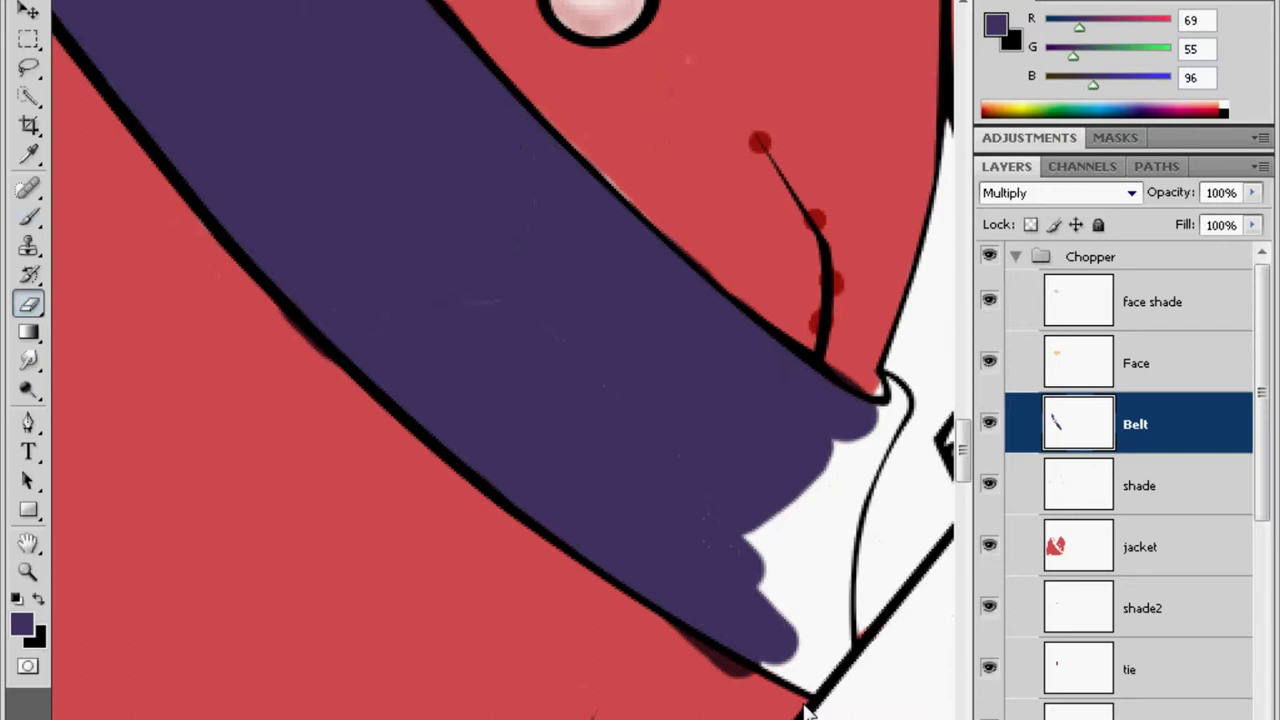
# Fill the white gap along the belt's right edge with purple
pyautogui.press('b')
pyautogui.moveTo(778, 705)
pyautogui.mouseDown()
pyautogui.moveTo(700, 600)
pyautogui.moveTo(808, 606)
pyautogui.moveTo(838, 490)
pyautogui.moveTo(912, 398)
pyautogui.mouseUp()
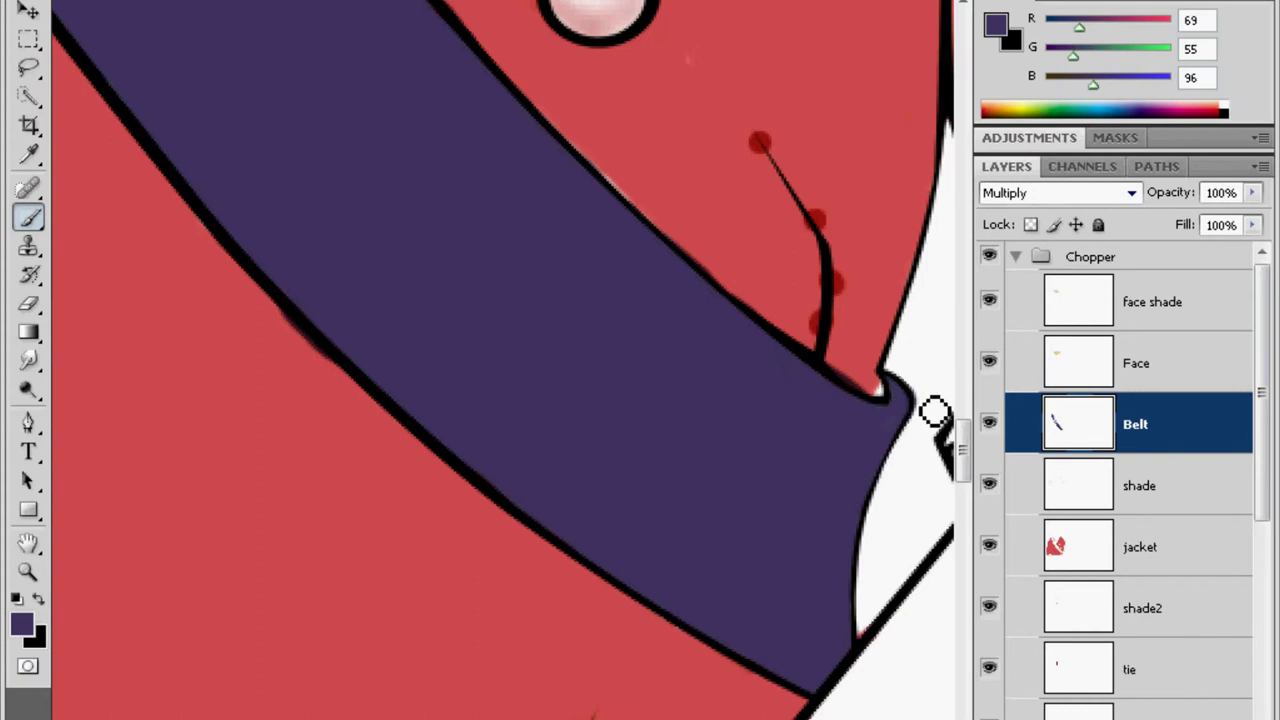
pyautogui.press('e')
pyautogui.hotkey('alt', '[')
pyautogui.press('r')
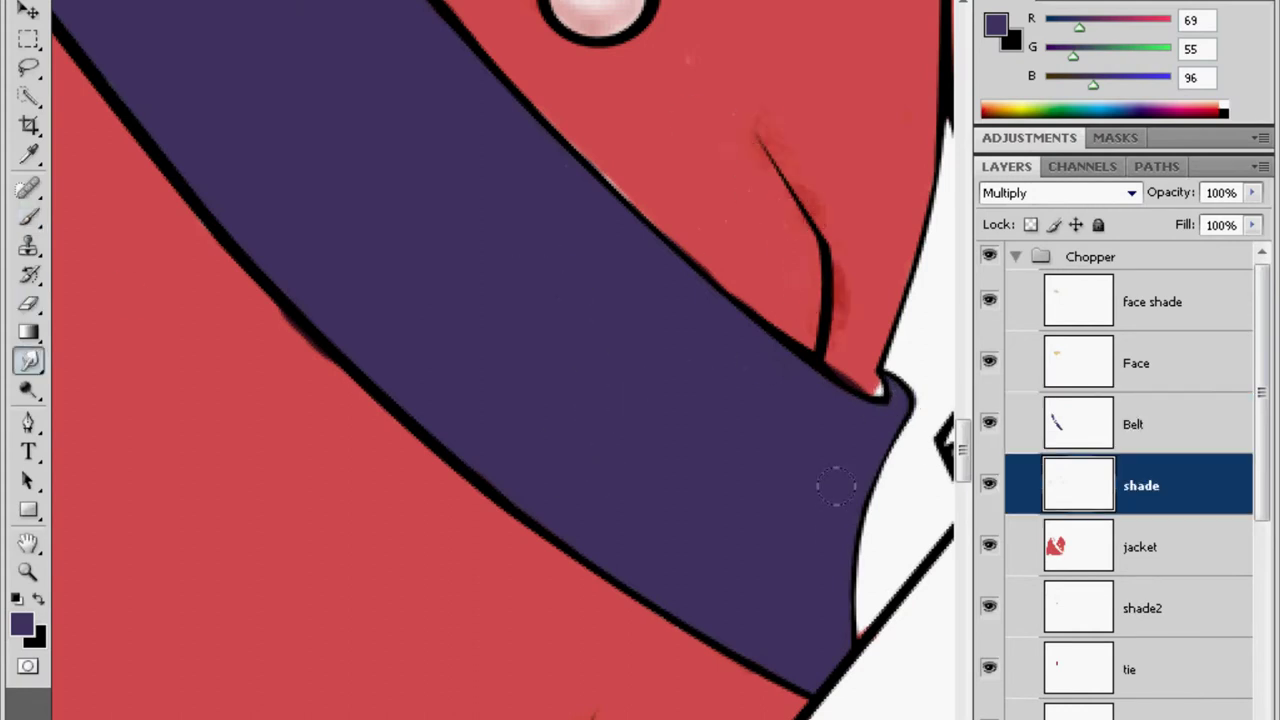
pyautogui.press('b')
pyautogui.rightClick(663, 433)
pyautogui.rightClick(533, 437)
pyautogui.press('Return')
# Paint purple shading under the collar and along the belt's loop band
pyautogui.moveTo(545, 520)
pyautogui.mouseDown()
pyautogui.moveTo(515, 560)
pyautogui.moveTo(495, 650)
pyautogui.moveTo(571, 580)
pyautogui.mouseUp()
pyautogui.moveTo(571, 460)
pyautogui.mouseDown()
pyautogui.moveTo(571, 347)
pyautogui.moveTo(587, 545)
pyautogui.moveTo(578, 470)
pyautogui.moveTo(735, 5)
pyautogui.mouseUp()
pyautogui.scroll(3, 575, 520)
pyautogui.scroll(1, 578, 470)
pyautogui.rightClick(585, 500)
pyautogui.press('Return')
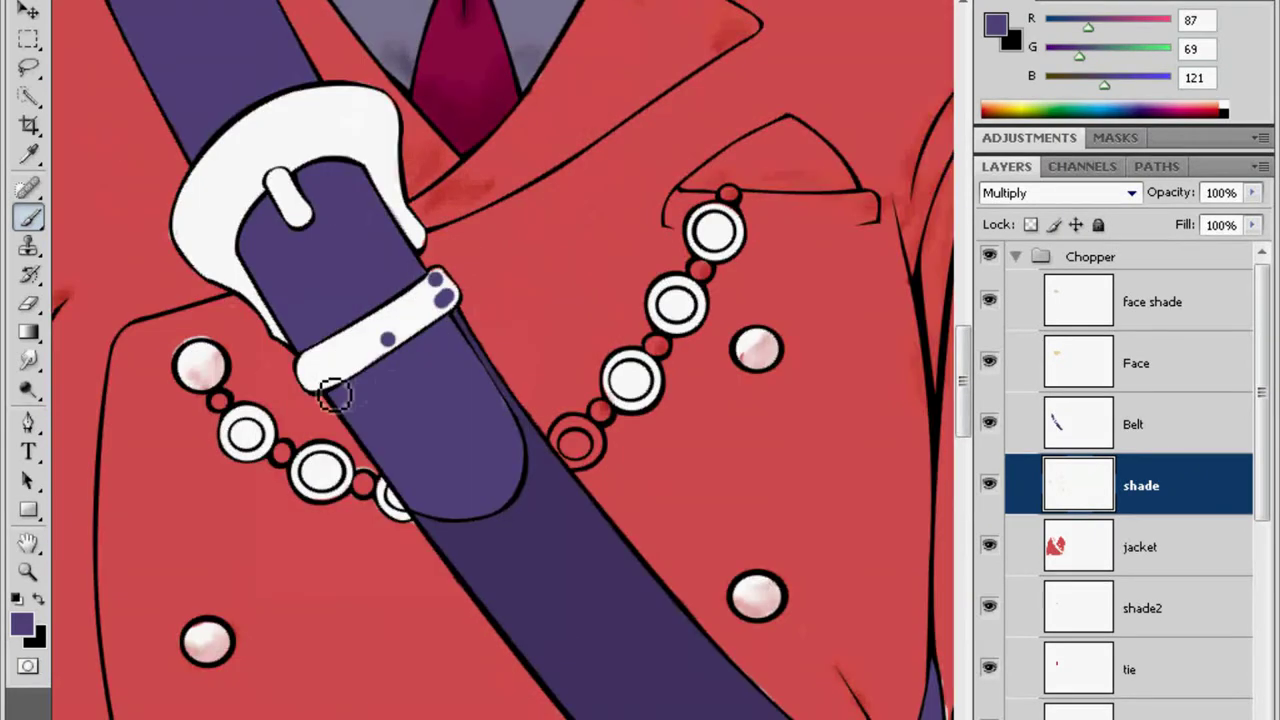
pyautogui.moveTo(457, 286)
pyautogui.mouseDown()
pyautogui.moveTo(391, 360)
pyautogui.moveTo(465, 305)
pyautogui.moveTo(305, 372)
pyautogui.moveTo(314, 380)
pyautogui.mouseUp()
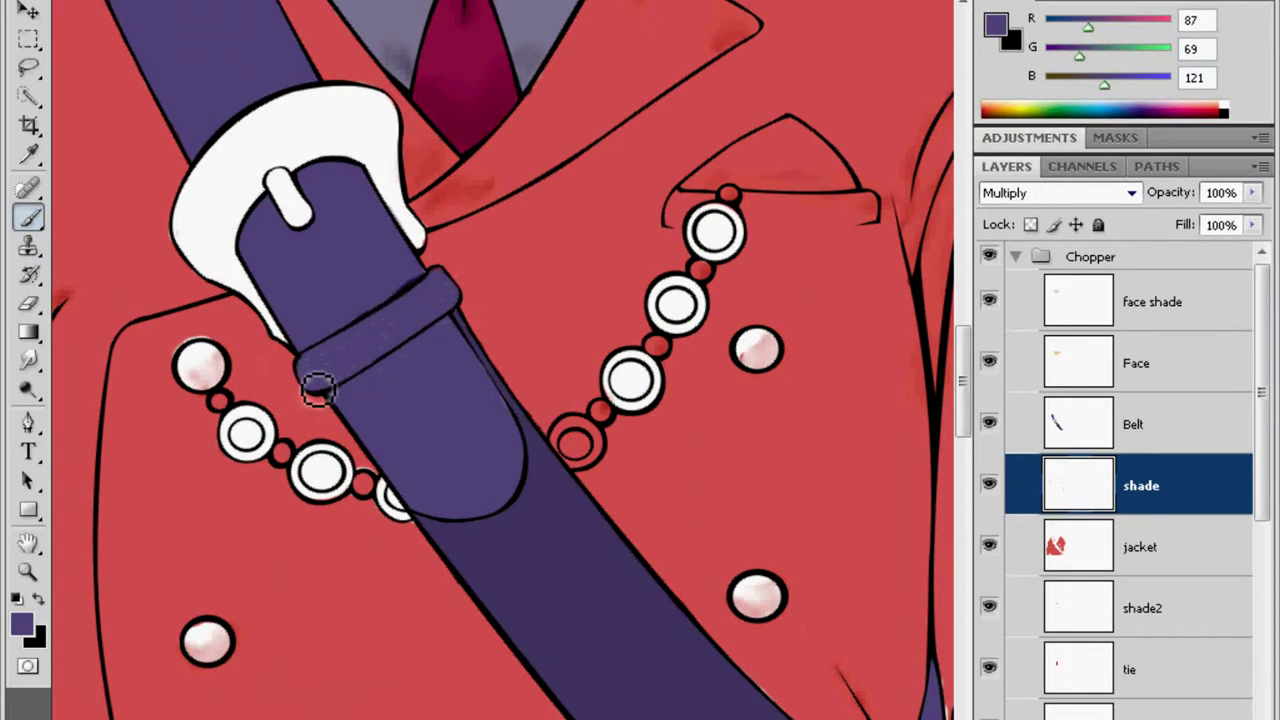
# Create a Multiply layer named 'double shade' and shade the white buckle light grey
pyautogui.press('e')
pyautogui.rightClick(392, 270)
pyautogui.press('Return')
pyautogui.write('double shade')
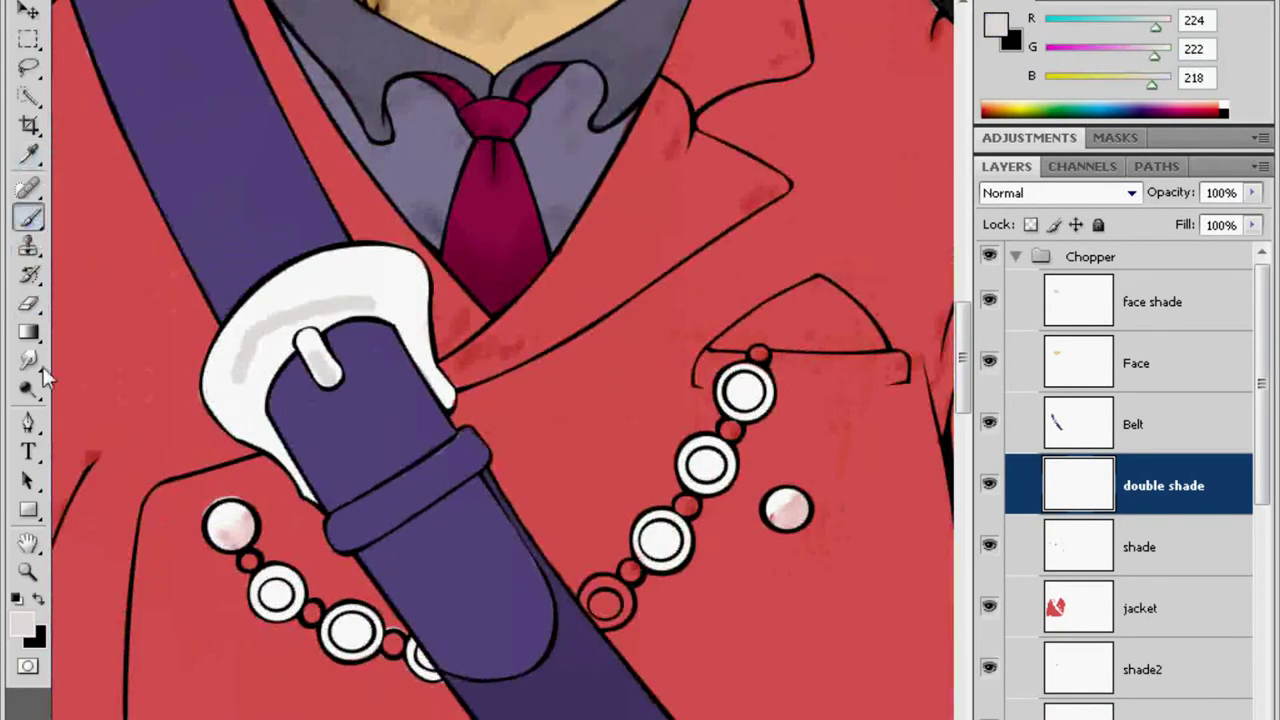
pyautogui.moveTo(283, 337); pyautogui.dragTo(245, 400)
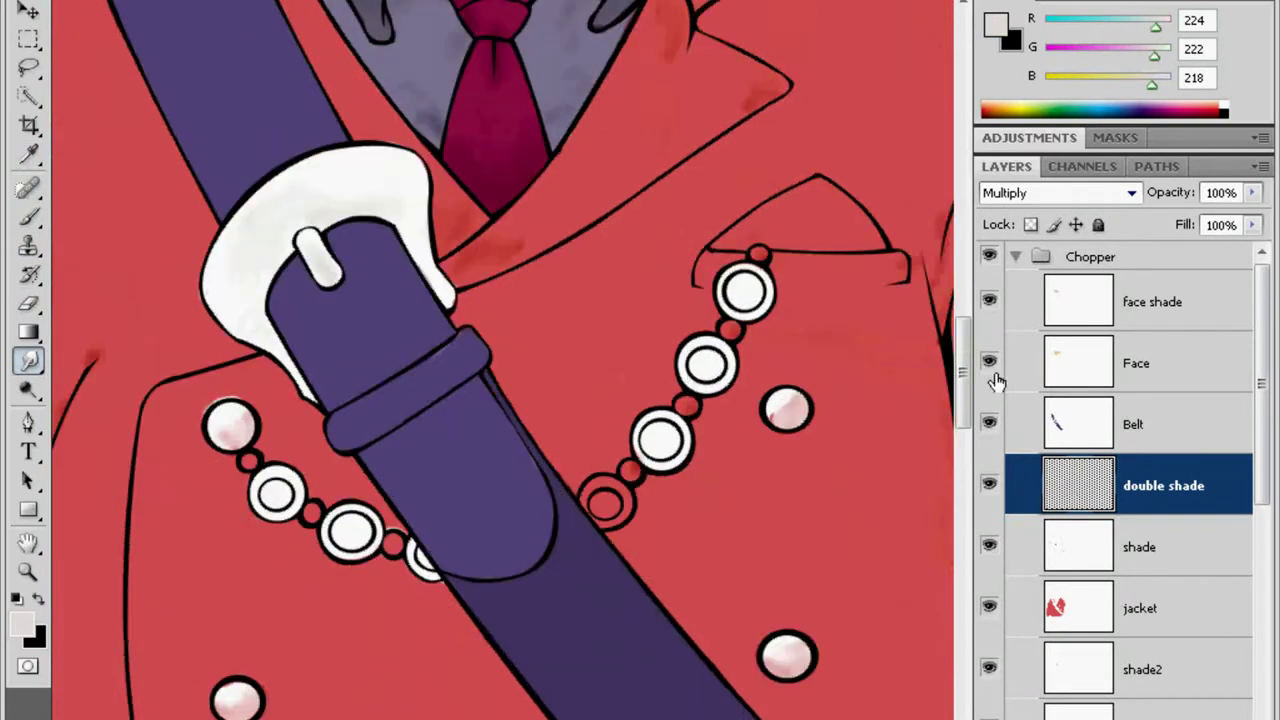
pyautogui.click(1058, 192)
pyautogui.press('Return')
# Begin painting Chopper's fist tan near the cuff
pyautogui.hscroll(-5, 503, 360)
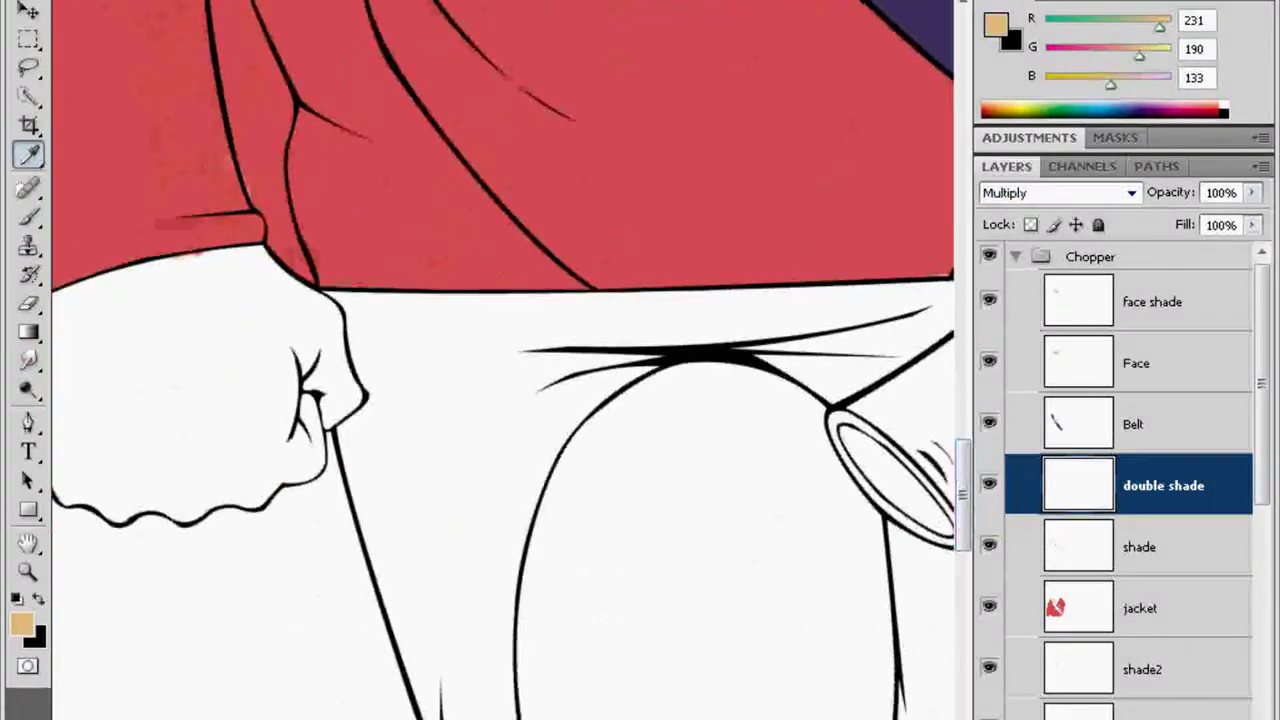
pyautogui.rightClick(225, 318)
pyautogui.moveTo(415, 265)
pyautogui.mouseDown()
pyautogui.moveTo(214, 323)
pyautogui.moveTo(419, 296)
pyautogui.moveTo(311, 503)
pyautogui.moveTo(437, 331)
pyautogui.moveTo(466, 446)
pyautogui.moveTo(438, 261)
pyautogui.mouseUp()
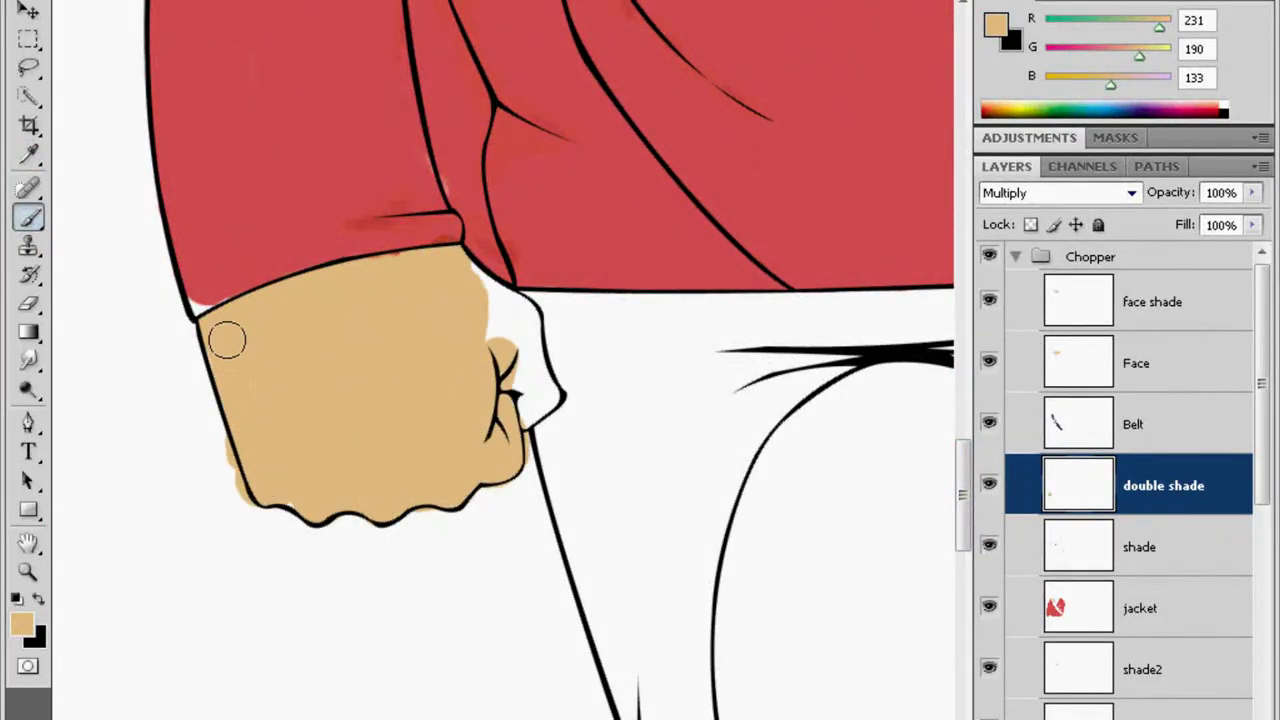
# Fill the white gap beside the fist with tan and erase stray tan below it
pyautogui.moveTo(226, 340); pyautogui.dragTo(451, 291)
pyautogui.press('e')
pyautogui.rightClick(229, 437)
pyautogui.press('Escape')
pyautogui.moveTo(240, 445)
pyautogui.mouseDown()
pyautogui.moveTo(371, 534)
pyautogui.moveTo(528, 495)
pyautogui.mouseUp()
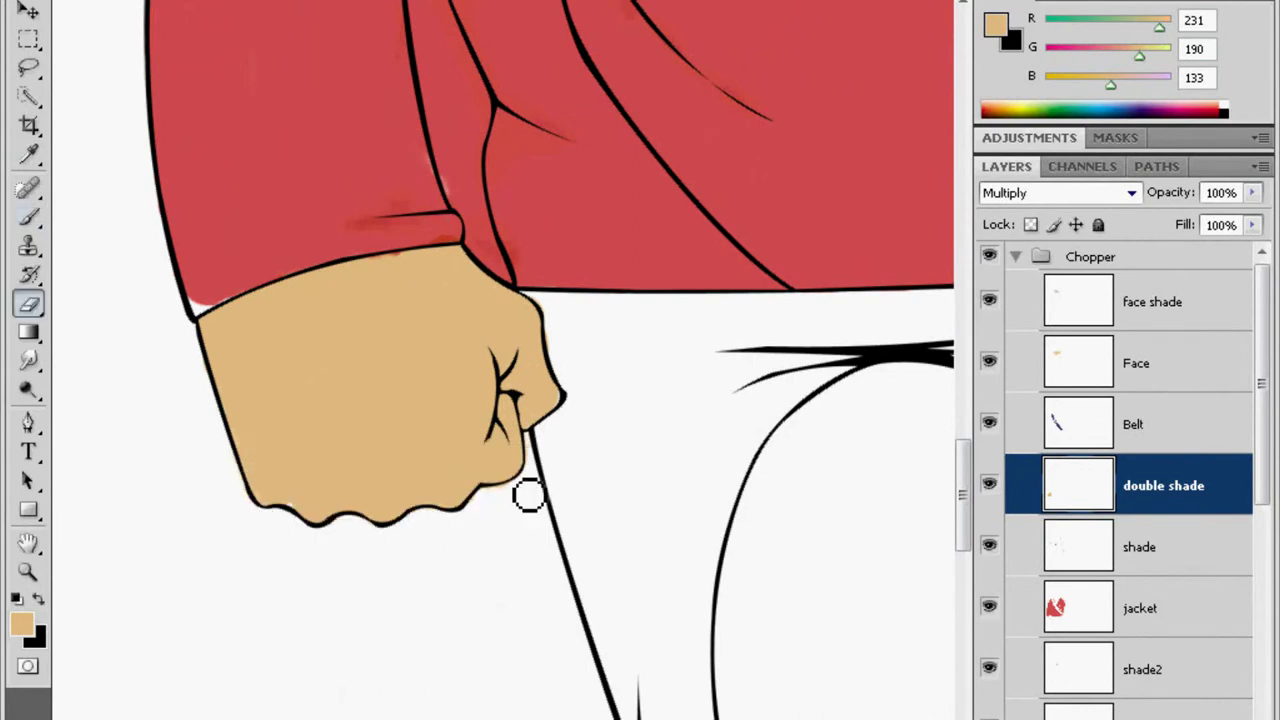
pyautogui.scroll(-10, 528, 495)
# Paint tan skin beside the trumpet and blend the fist's brown strokes into soft shading
pyautogui.press('b')
pyautogui.moveTo(515, 335)
pyautogui.mouseDown()
pyautogui.moveTo(560, 440)
pyautogui.moveTo(596, 481)
pyautogui.moveTo(619, 254)
pyautogui.mouseUp()
pyautogui.moveTo(607, 418)
pyautogui.mouseDown()
pyautogui.moveTo(549, 303)
pyautogui.moveTo(525, 355)
pyautogui.moveTo(527, 443)
pyautogui.mouseUp()
pyautogui.press('e')
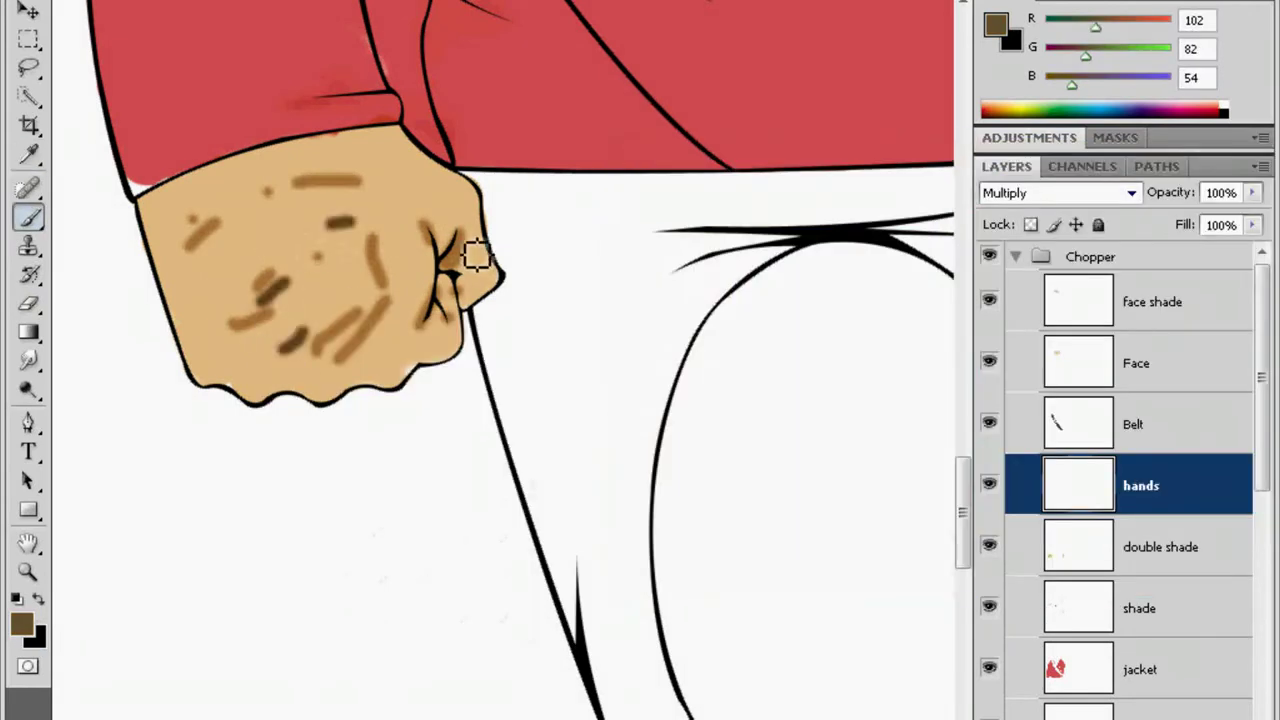
pyautogui.moveTo(213, 341)
pyautogui.mouseDown()
pyautogui.moveTo(400, 194)
pyautogui.moveTo(200, 180)
pyautogui.moveTo(257, 229)
pyautogui.moveTo(462, 292)
pyautogui.mouseUp()
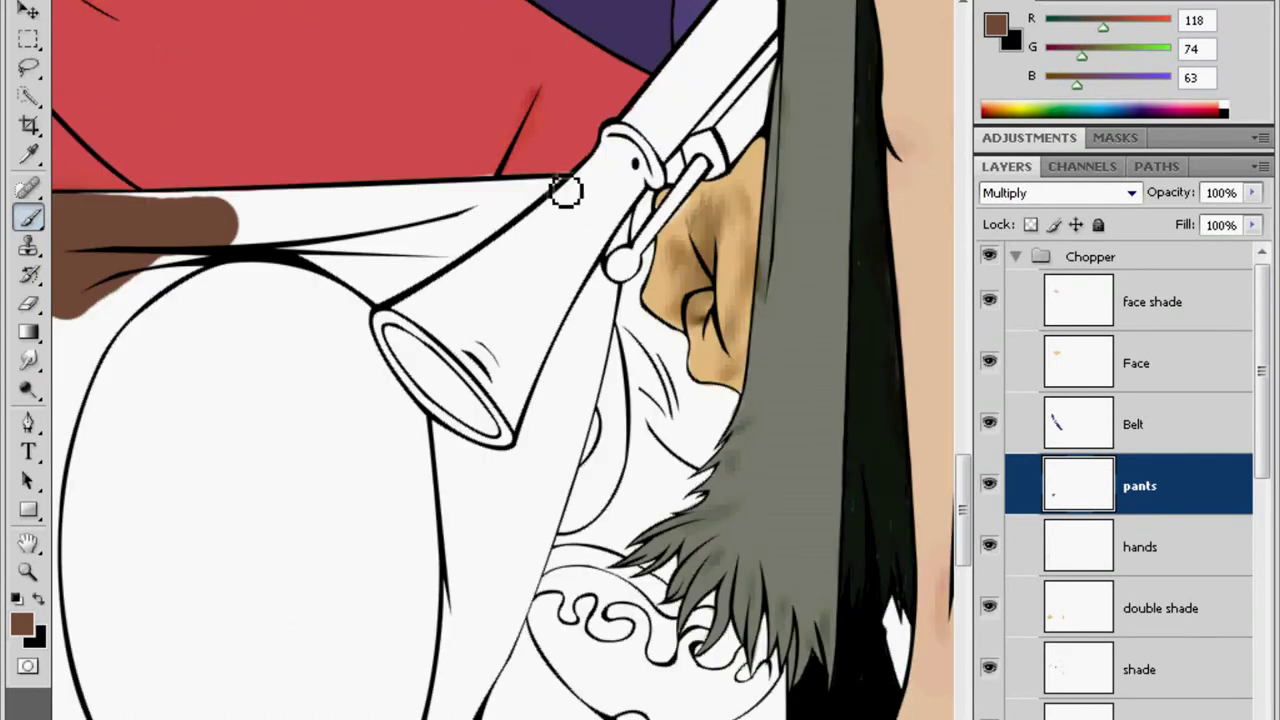
# Brush brown along the waistband and first trouser leg, trimming the overspill
pyautogui.moveTo(565, 192)
pyautogui.mouseDown()
pyautogui.moveTo(137, 206)
pyautogui.moveTo(563, 192)
pyautogui.moveTo(491, 247)
pyautogui.mouseUp()
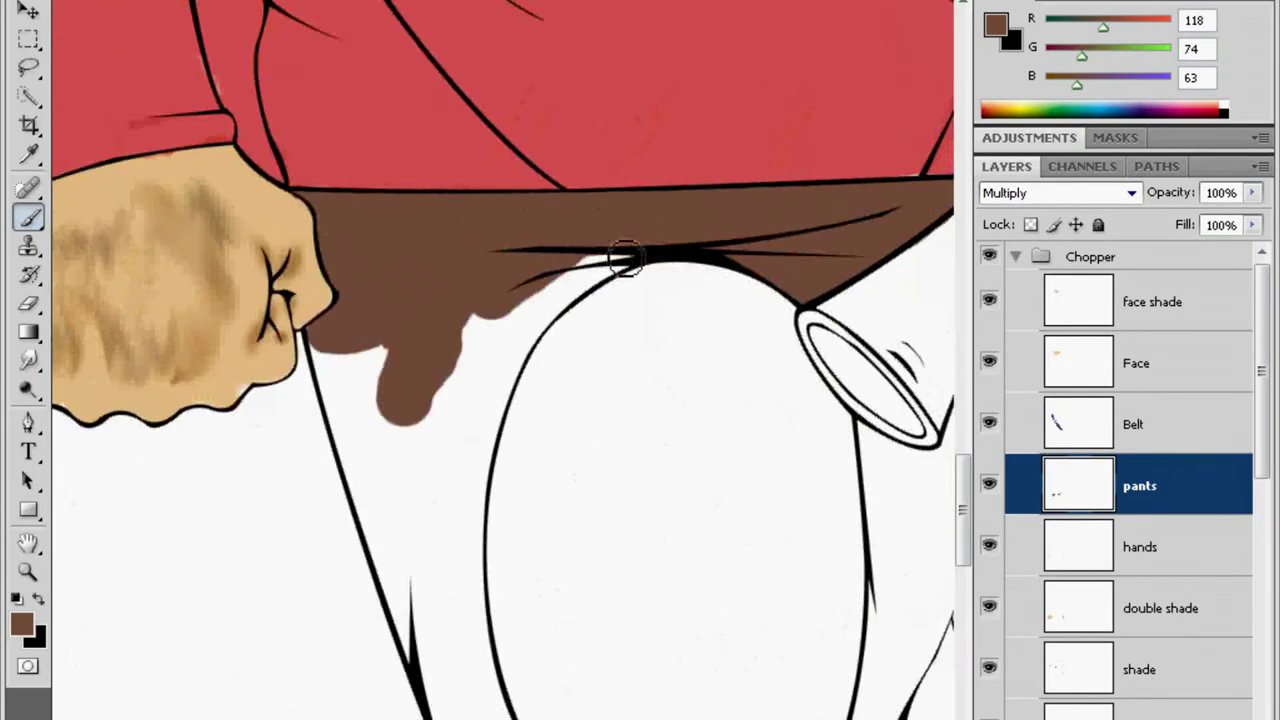
pyautogui.moveTo(625, 258); pyautogui.dragTo(500, 330)
pyautogui.scroll(-2, 543, 300)
pyautogui.moveTo(543, 246)
pyautogui.mouseDown()
pyautogui.moveTo(417, 374)
pyautogui.moveTo(330, 290)
pyautogui.moveTo(420, 580)
pyautogui.mouseUp()
pyautogui.scroll(-2, 363, 323)
pyautogui.press('e')
pyautogui.moveTo(400, 430)
pyautogui.mouseDown()
pyautogui.moveTo(417, 543)
pyautogui.moveTo(514, 207)
pyautogui.moveTo(471, 423)
pyautogui.moveTo(480, 357)
pyautogui.moveTo(520, 291)
pyautogui.moveTo(498, 250)
pyautogui.mouseUp()
pyautogui.press('b')
pyautogui.scroll(-4, 571, 139)
pyautogui.moveTo(440, 300); pyautogui.dragTo(480, 420)
pyautogui.scroll(4, 571, 240)
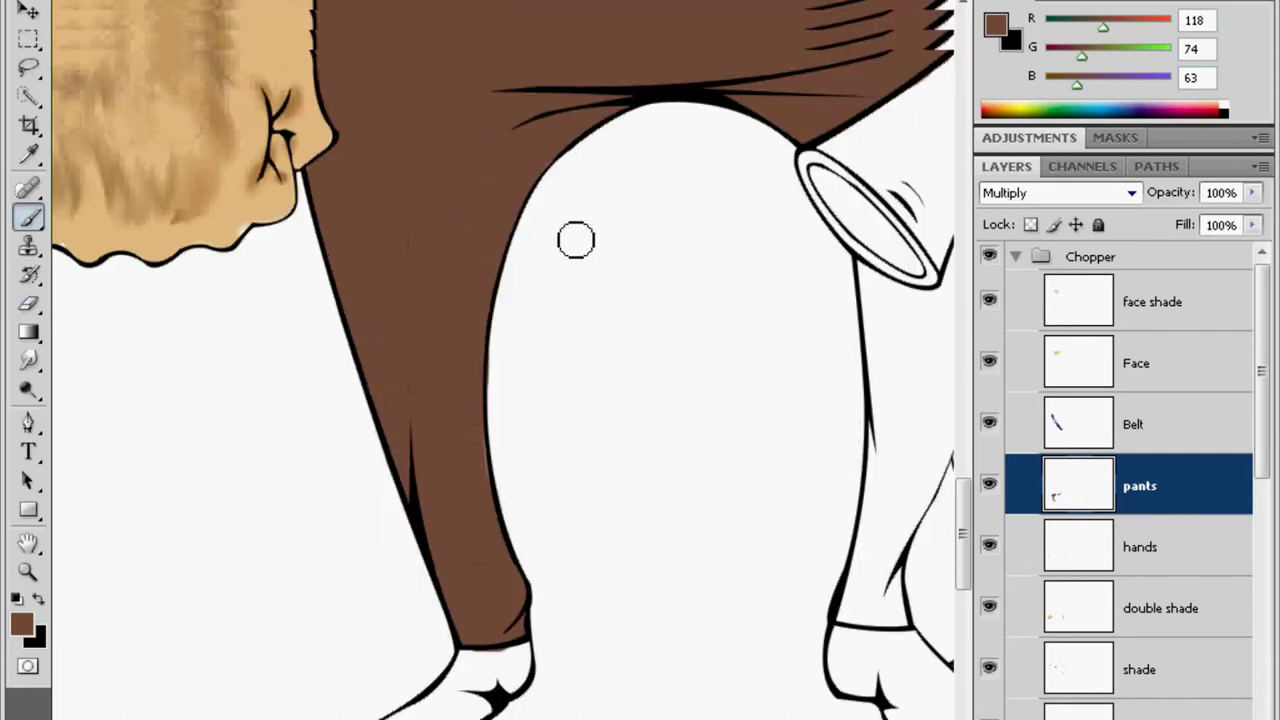
pyautogui.hscroll(5, 571, 240)
pyautogui.rightClick(722, 130)
pyautogui.press('Return')
pyautogui.scroll(-3, 654, 188)
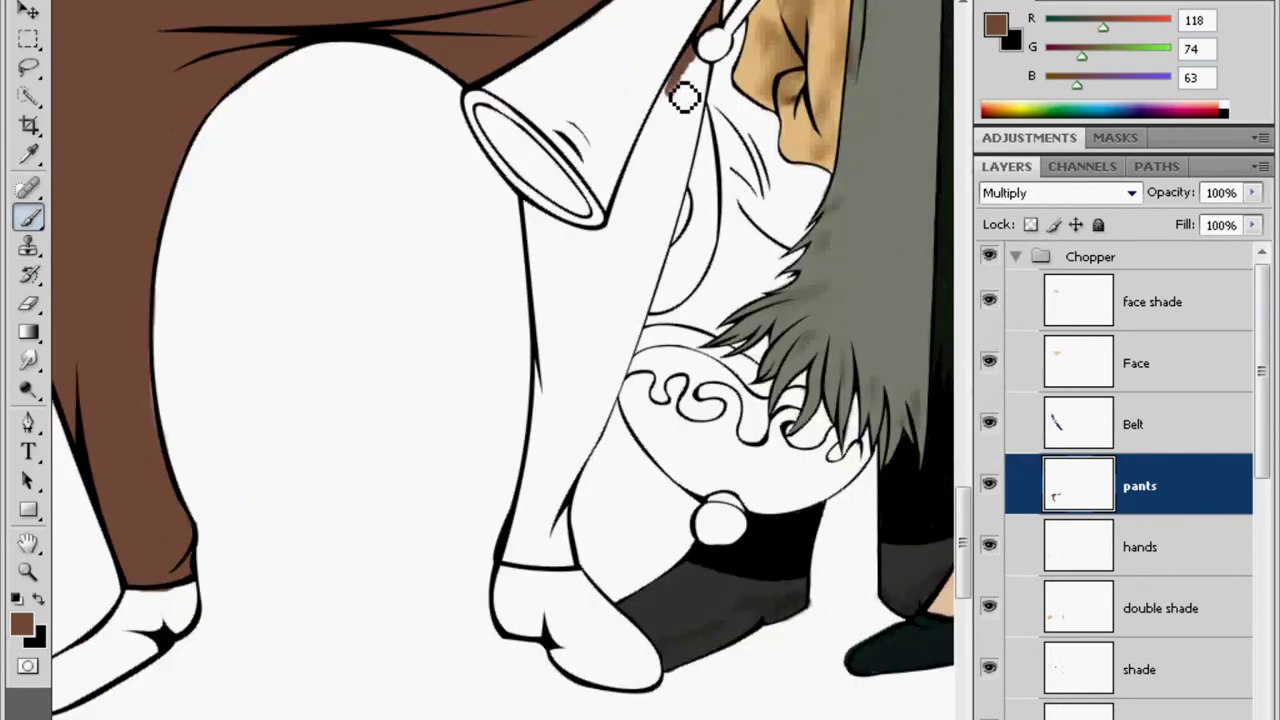
# Paint the second trouser leg brown down to the shoe and erase overspill off its edges
pyautogui.moveTo(627, 219); pyautogui.dragTo(612, 244)
pyautogui.press('b')
pyautogui.rightClick(682, 140)
pyautogui.press('Return')
pyautogui.moveTo(655, 160)
pyautogui.mouseDown()
pyautogui.moveTo(640, 230)
pyautogui.moveTo(568, 292)
pyautogui.mouseUp()
pyautogui.moveTo(700, 62)
pyautogui.mouseDown()
pyautogui.moveTo(650, 190)
pyautogui.moveTo(560, 560)
pyautogui.mouseUp()
pyautogui.moveTo(535, 320); pyautogui.dragTo(510, 565)
pyautogui.press('e')
pyautogui.moveTo(530, 230); pyautogui.dragTo(532, 313)
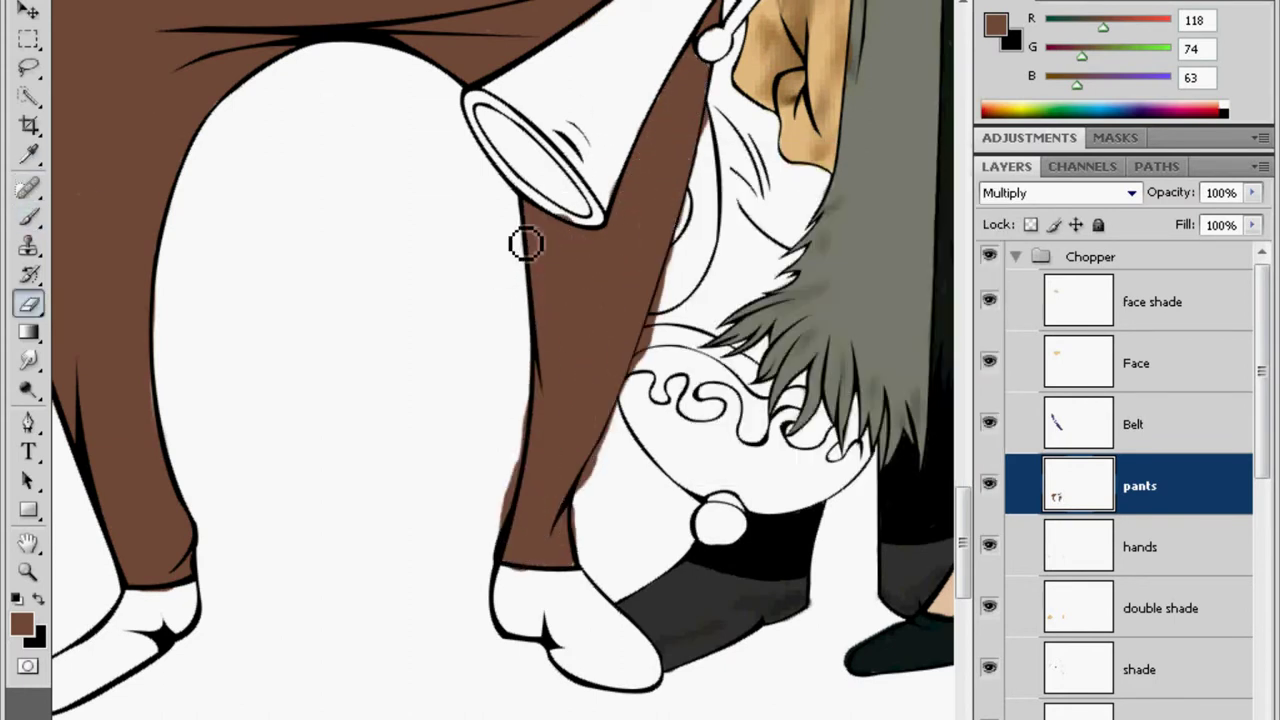
pyautogui.moveTo(695, 230); pyautogui.dragTo(640, 405)
pyautogui.scroll(-2, 592, 492)
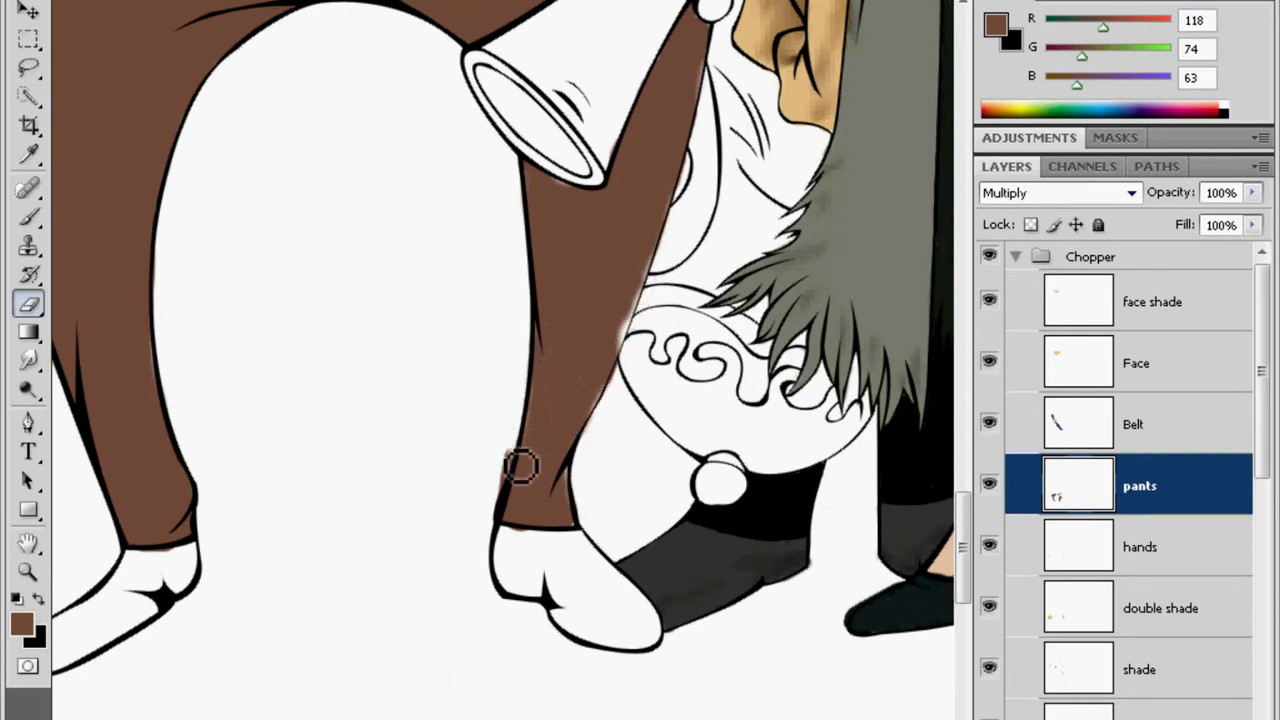
pyautogui.scroll(5, 560, 420)
pyautogui.press('b')
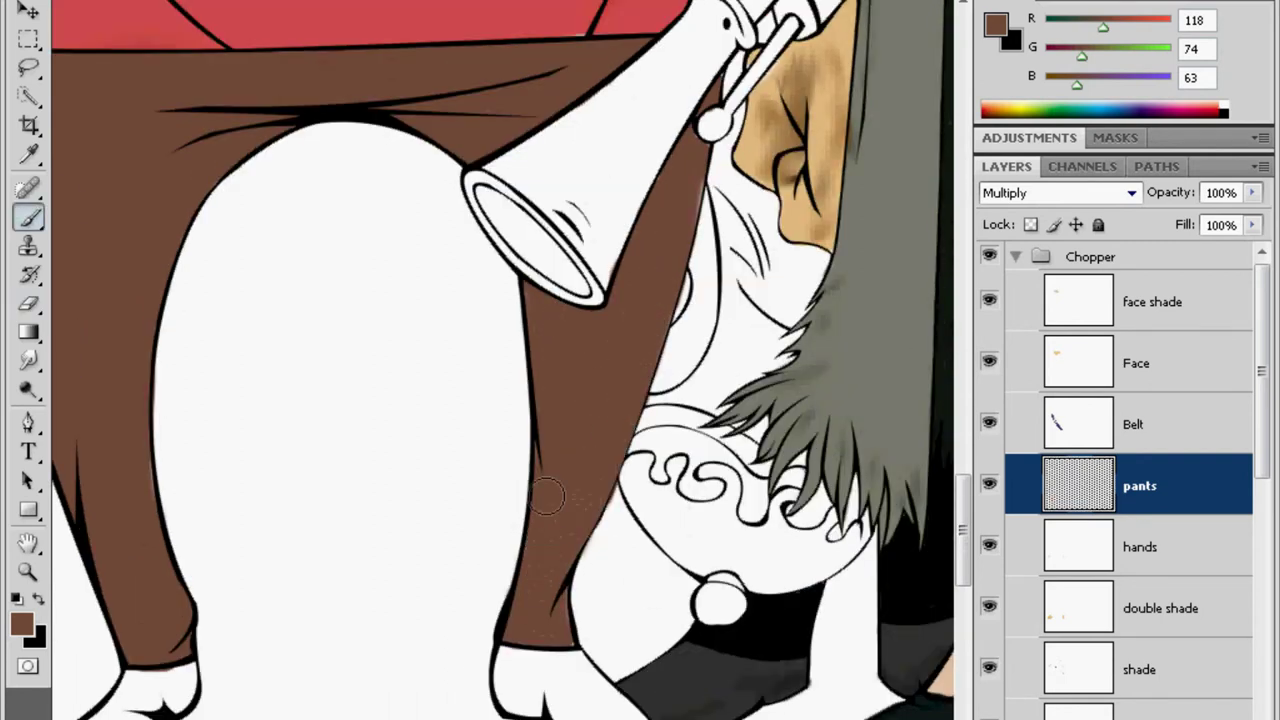
pyautogui.press('e')
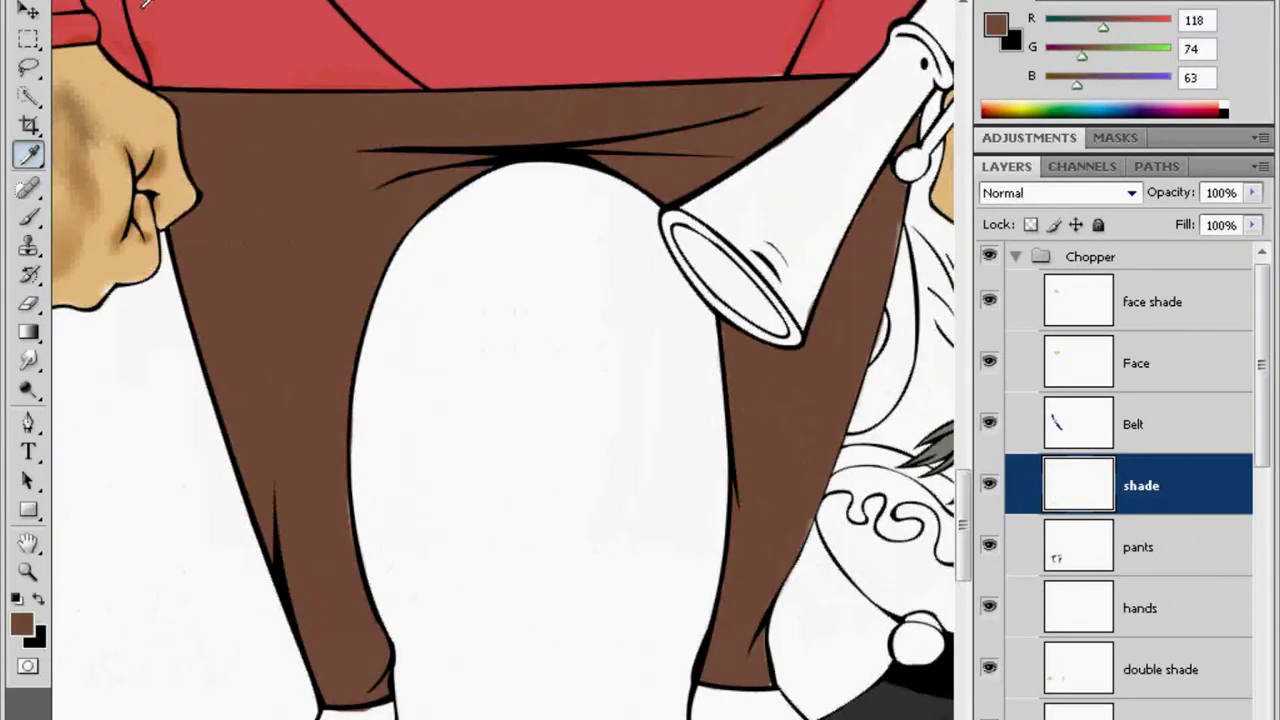
# Paint dark fold shading on the pants' Multiply shade layer at 15% opacity
pyautogui.press('b')
pyautogui.moveTo(320, 145); pyautogui.dragTo(465, 145)
pyautogui.moveTo(655, 135); pyautogui.dragTo(780, 108)
pyautogui.moveTo(740, 625); pyautogui.dragTo(750, 650)
pyautogui.moveTo(275, 490); pyautogui.dragTo(285, 540)
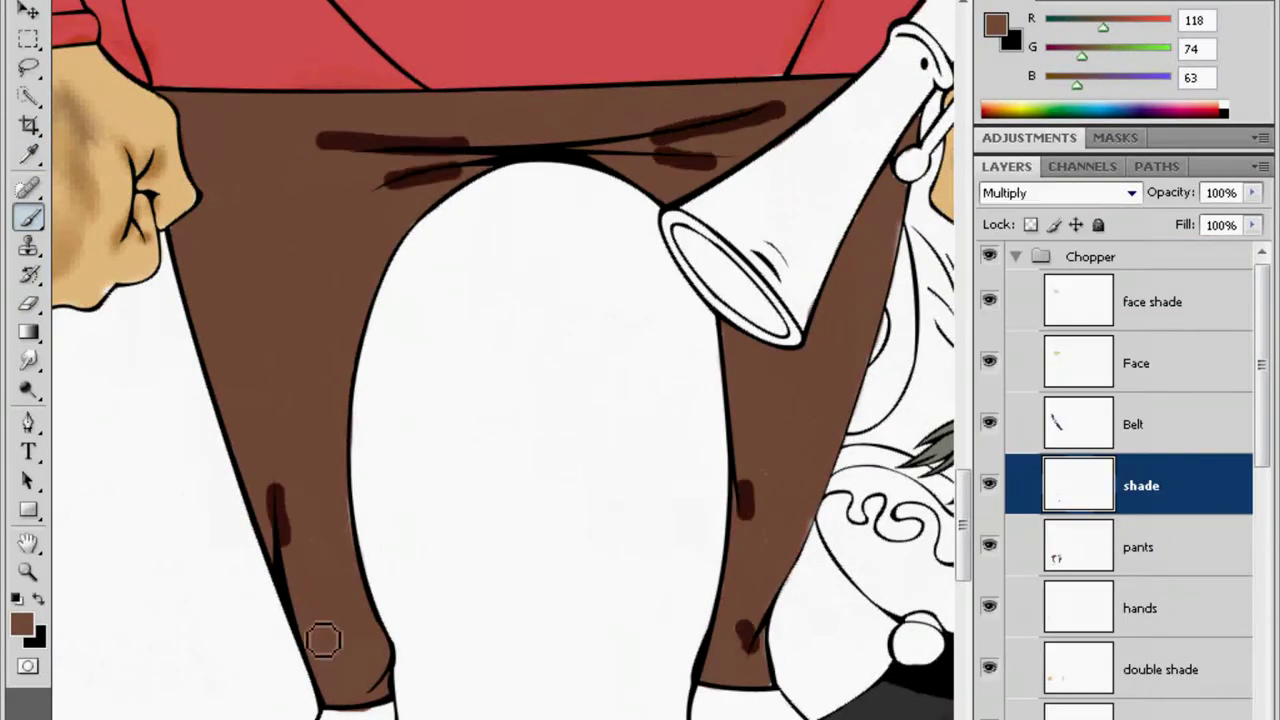
pyautogui.moveTo(365, 680); pyautogui.dragTo(380, 690)
pyautogui.moveTo(1252, 193); pyautogui.dragTo(1148, 208)
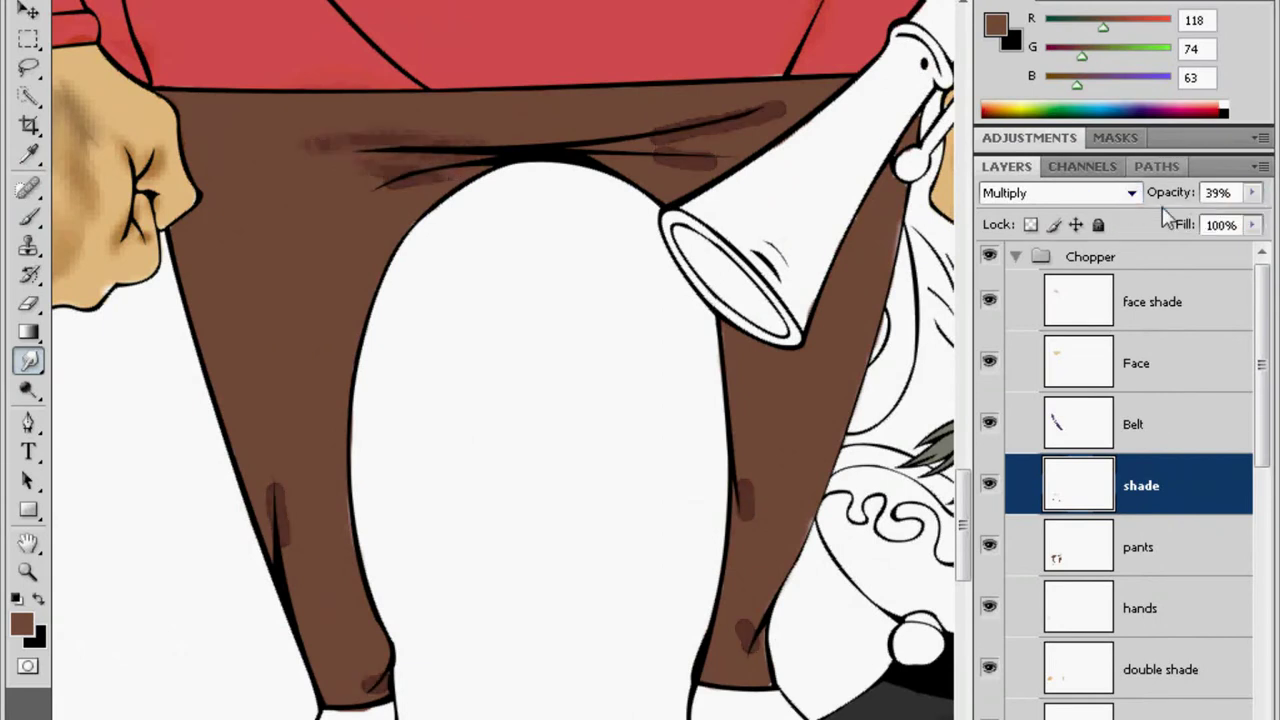
pyautogui.click(28, 216)
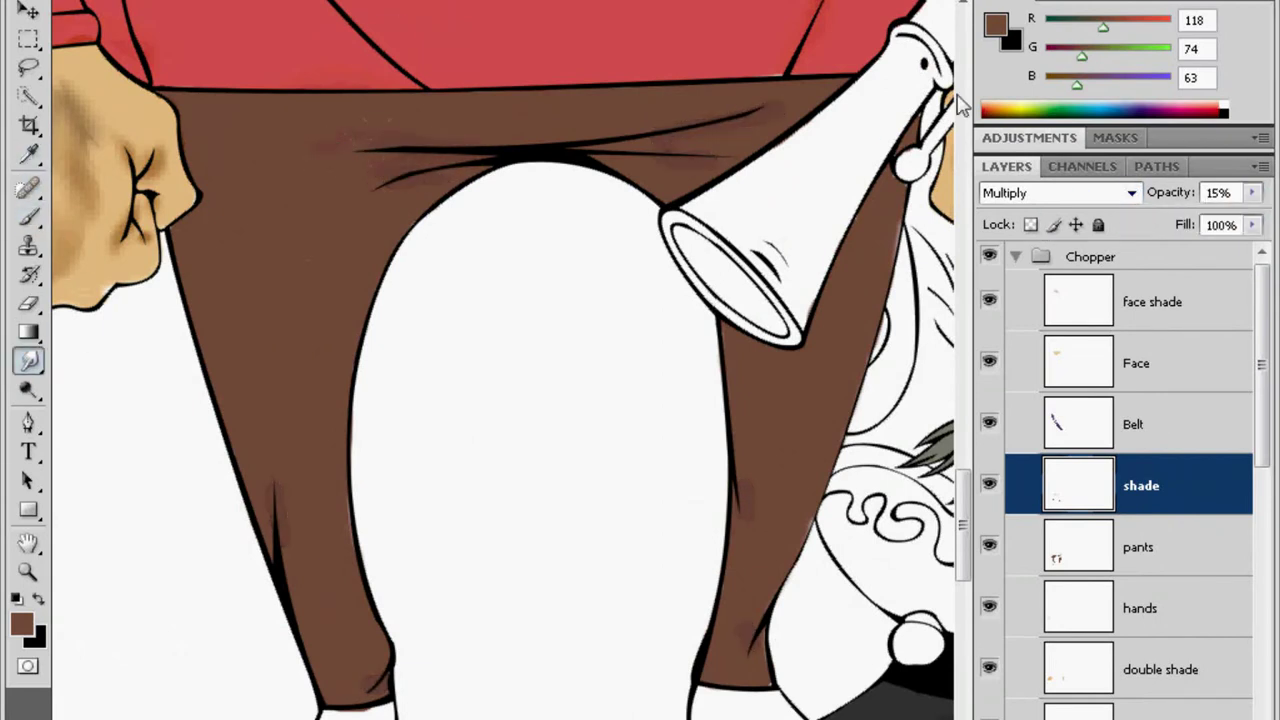
# Create a Multiply 'shoes' layer, sample a grey colour, and paint both shoes
pyautogui.scroll(-5, 270, 530)
pyautogui.hotkey('ctrl', 'shift', 'alt', 'n')
pyautogui.doubleClick(1150, 486)
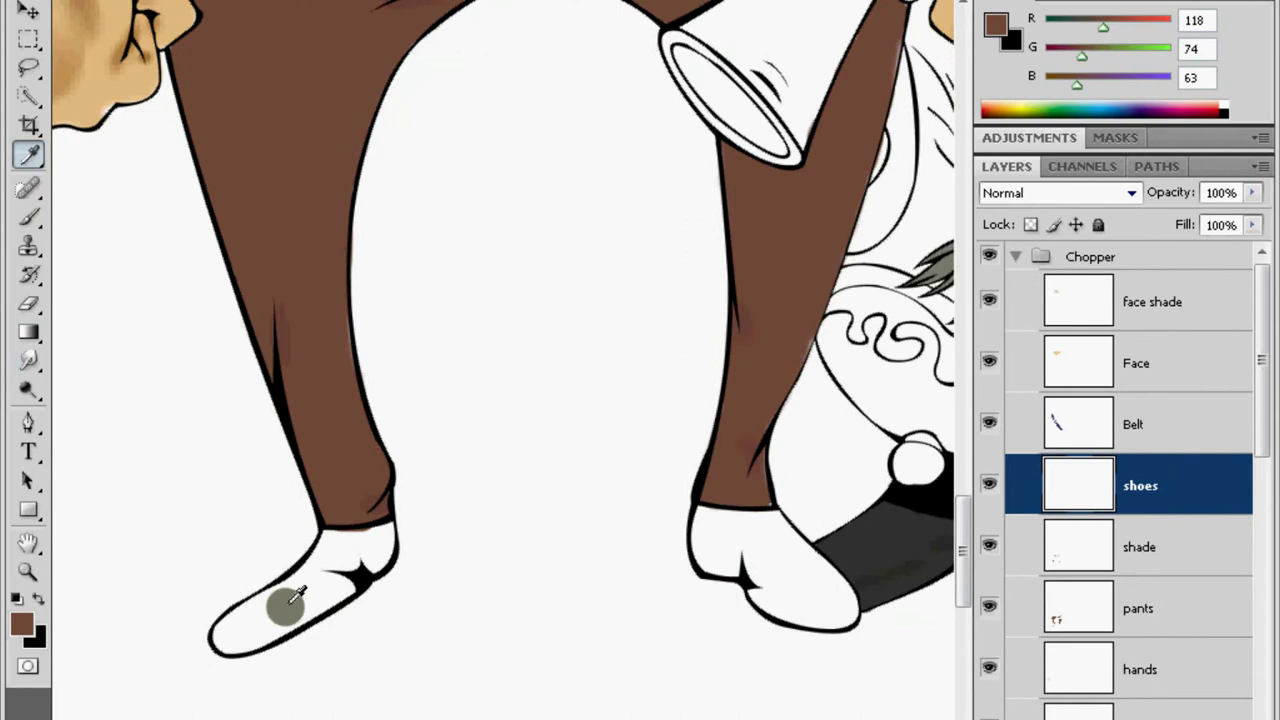
pyautogui.click(290, 603)
pyautogui.press('b')
pyautogui.click(1058, 193)
pyautogui.click(1014, 294)
pyautogui.moveTo(230, 640); pyautogui.dragTo(385, 545)
pyautogui.click(985, 568)
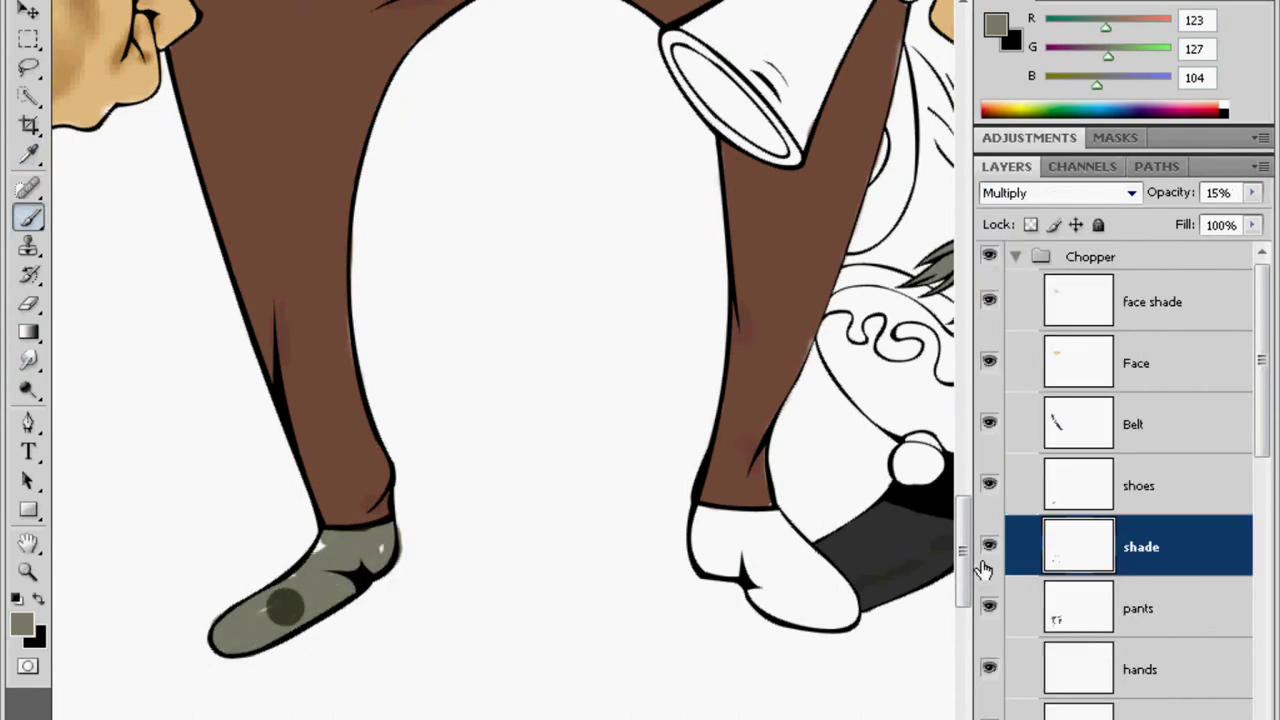
pyautogui.press('e')
pyautogui.keyDown('ctrl'); pyautogui.click(285, 605); pyautogui.keyUp('ctrl')
pyautogui.click(285, 605)
pyautogui.keyDown('ctrl'); pyautogui.click(330, 600); pyautogui.keyUp('ctrl')
pyautogui.press('b')
pyautogui.moveTo(809, 557)
pyautogui.mouseDown()
pyautogui.moveTo(757, 571)
pyautogui.moveTo(843, 623)
pyautogui.moveTo(801, 604)
pyautogui.mouseUp()
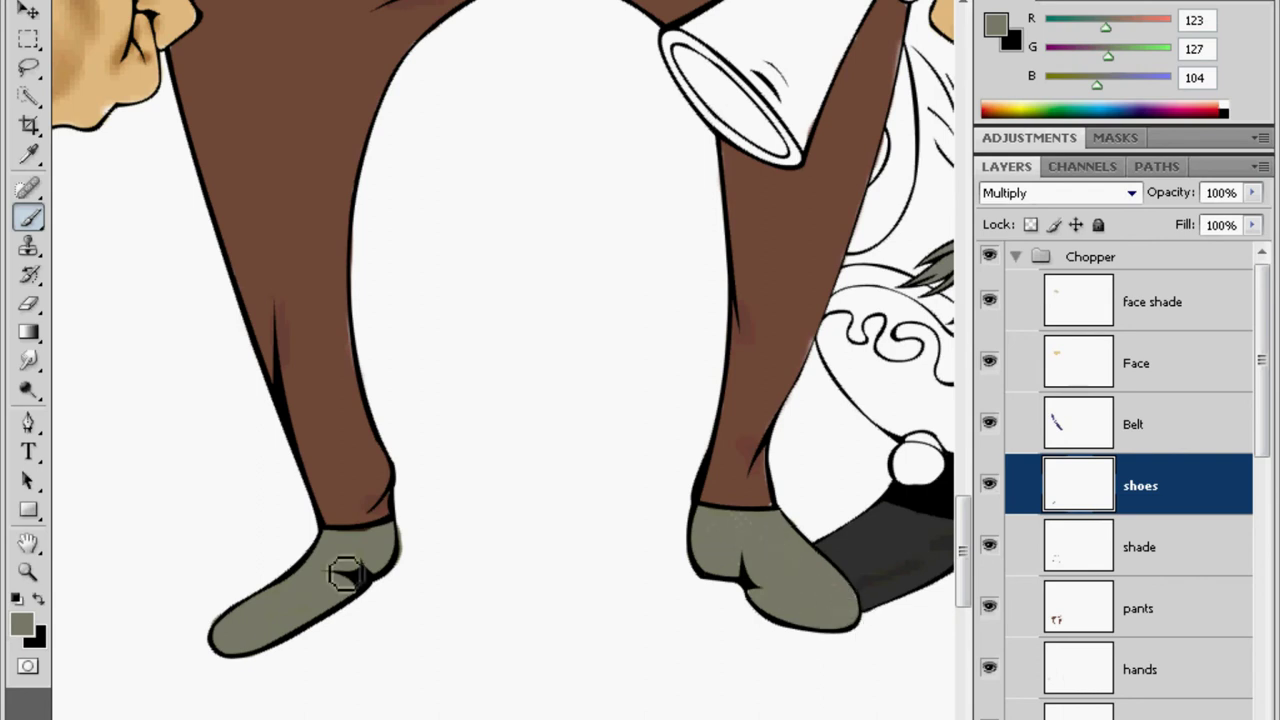
# Add a Multiply 'shade' layer with a darker olive colour for the shoe shading
pyautogui.write('e shade')
pyautogui.click(20, 625)
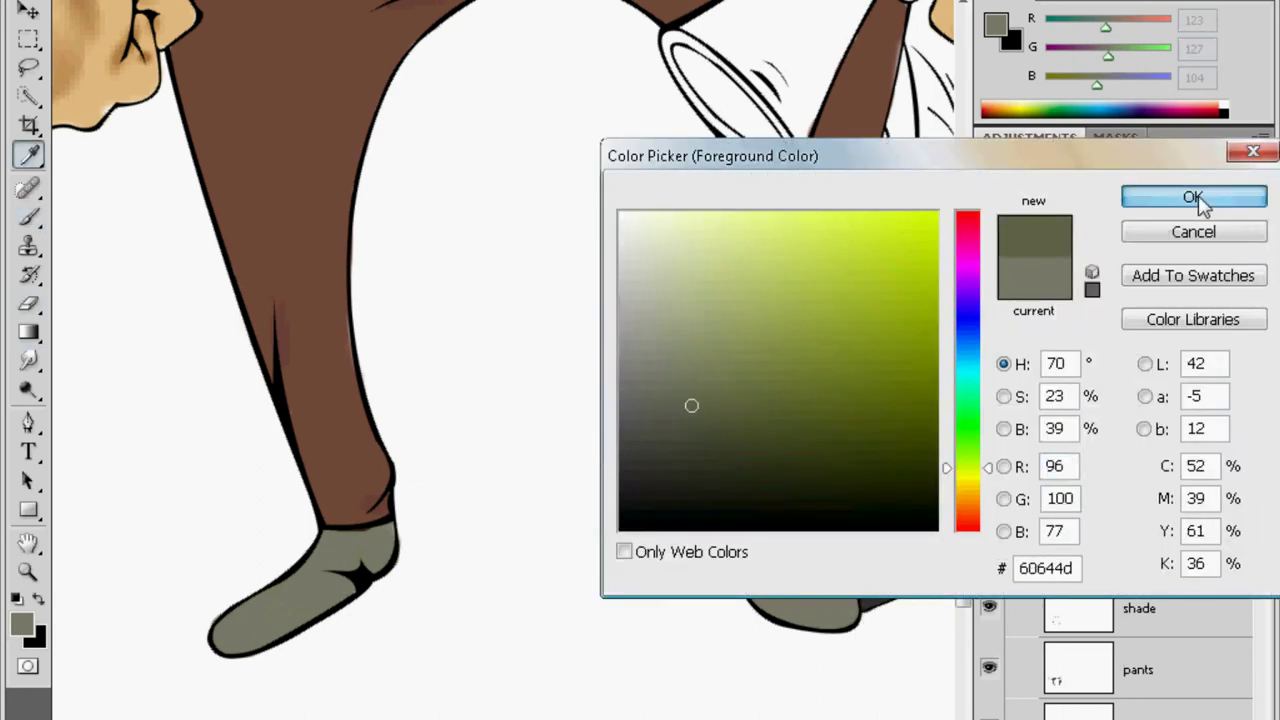
pyautogui.click(1168, 200)
pyautogui.click(1058, 193)
pyautogui.click(1014, 294)
pyautogui.click(737, 558)
pyautogui.scroll(-5, 735, 250)
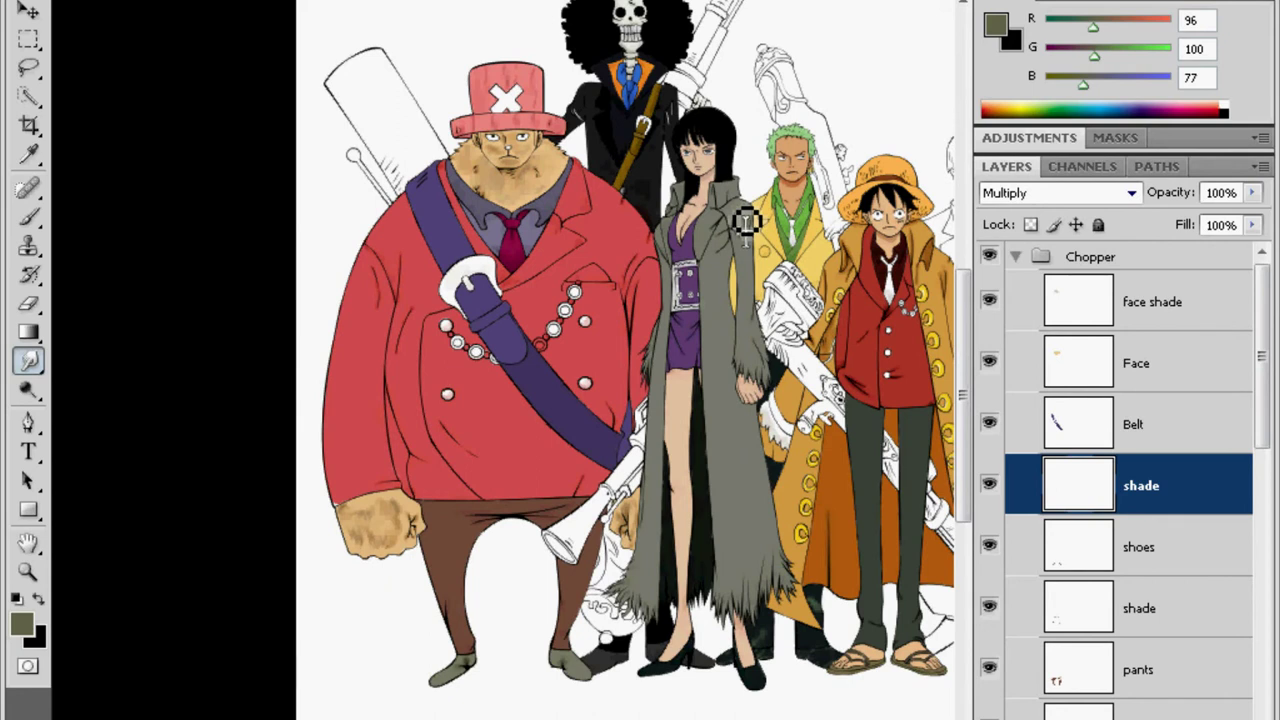
# Launch Notepad from the Windows Start menu's All Programs list
pyautogui.press('super')
pyautogui.click(206, 691)
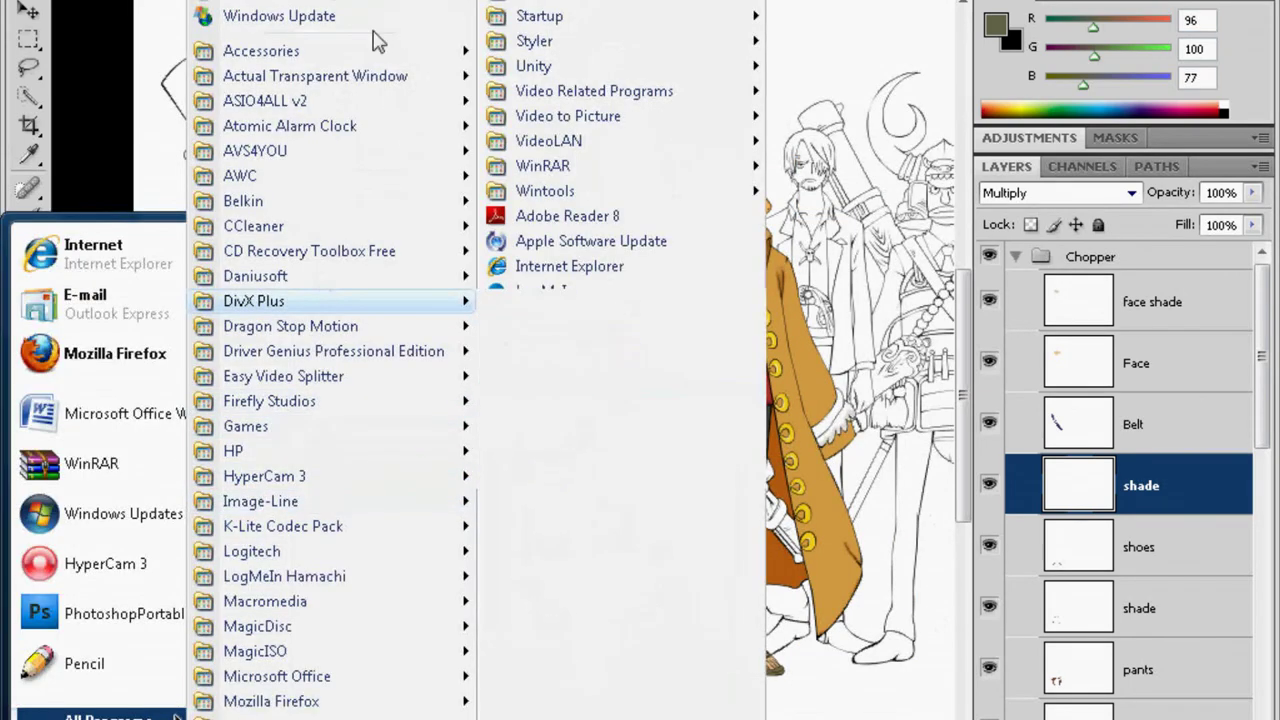
pyautogui.click(450, 160)
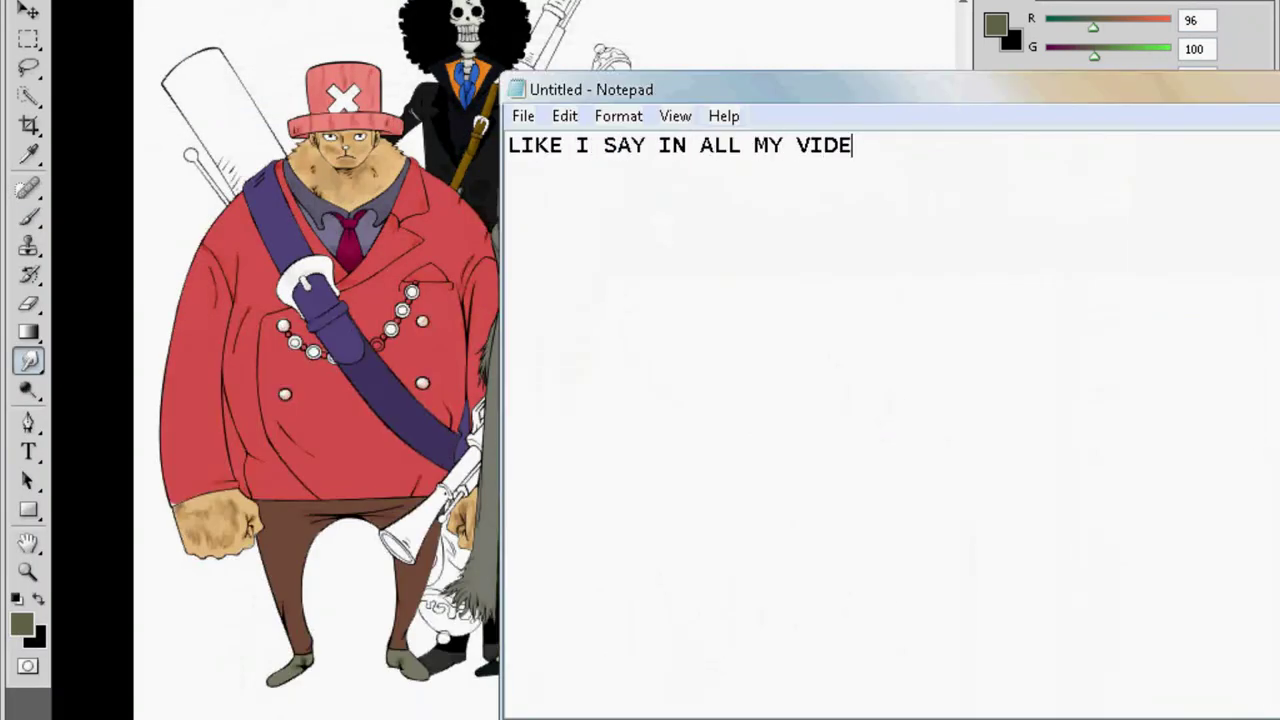